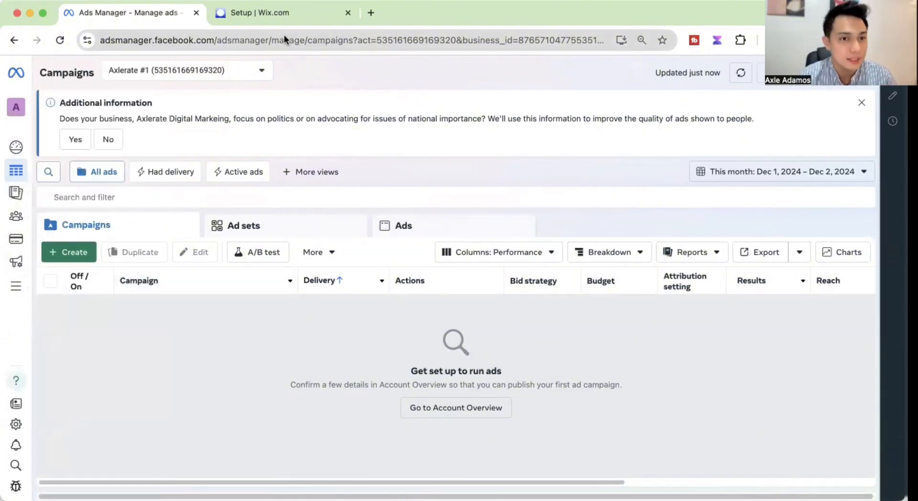
Step: Check the selected business portfolio and ad account, and open the portfolio's business settings from all tools
left_click(12, 108)
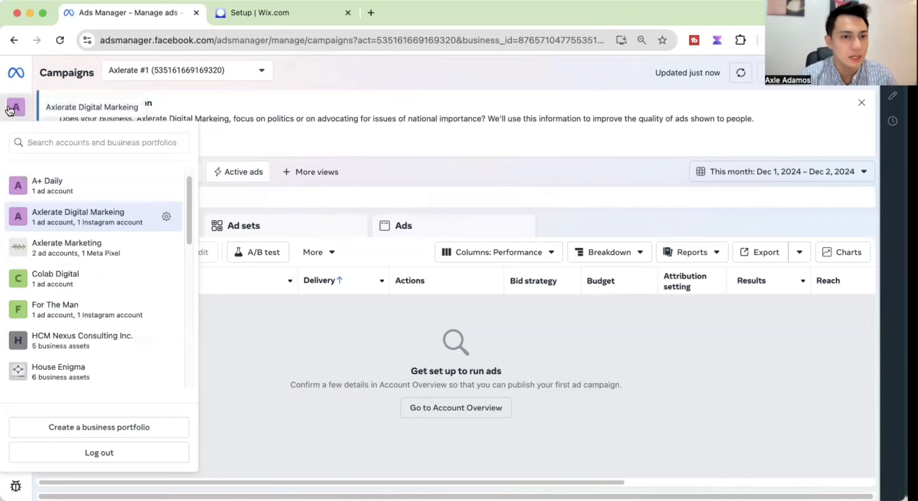
left_click(168, 72)
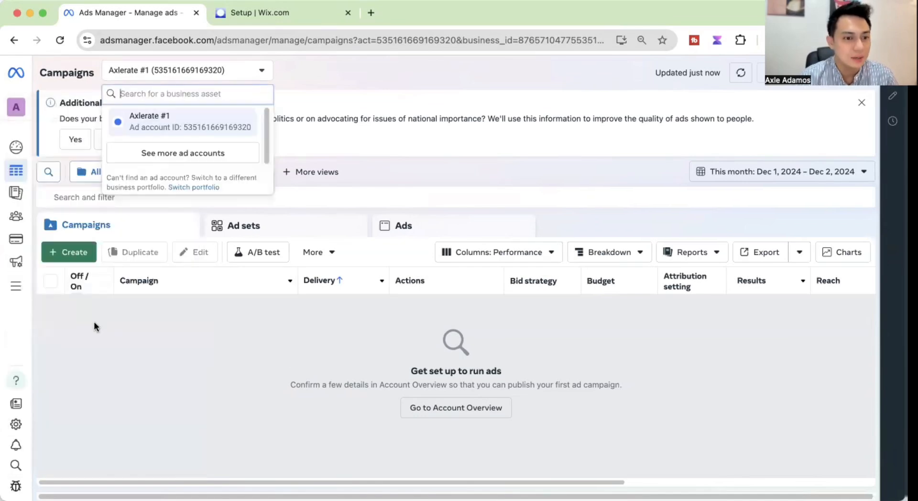
left_click(43, 286)
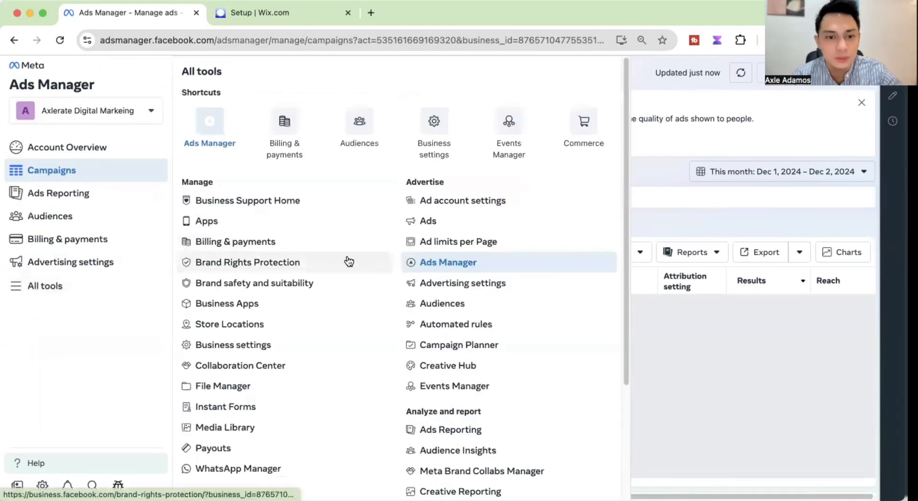
scroll(349, 260, "down", 1)
left_click(261, 322)
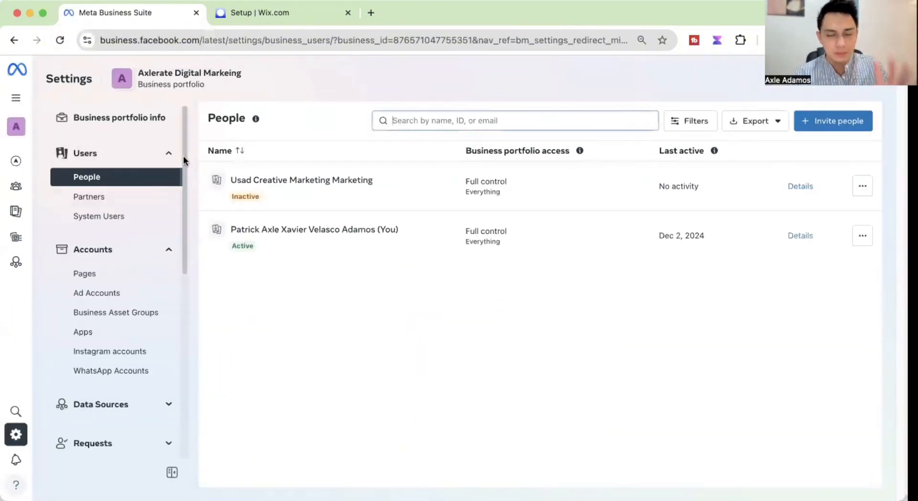
Step: Go to the Pixels page under the portfolio's data sources and continue from there to its datasets
scroll(185, 172, "down", 4)
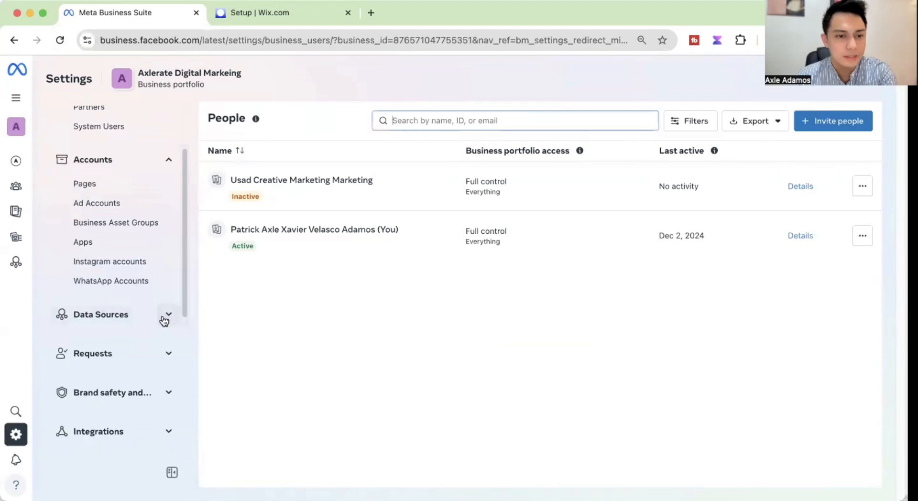
left_click(167, 315)
scroll(162, 320, "down", 2)
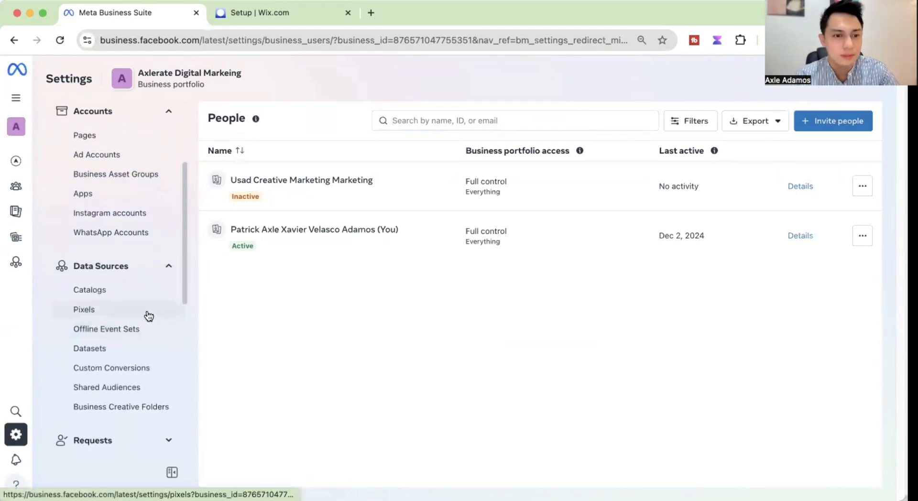
left_click(148, 314)
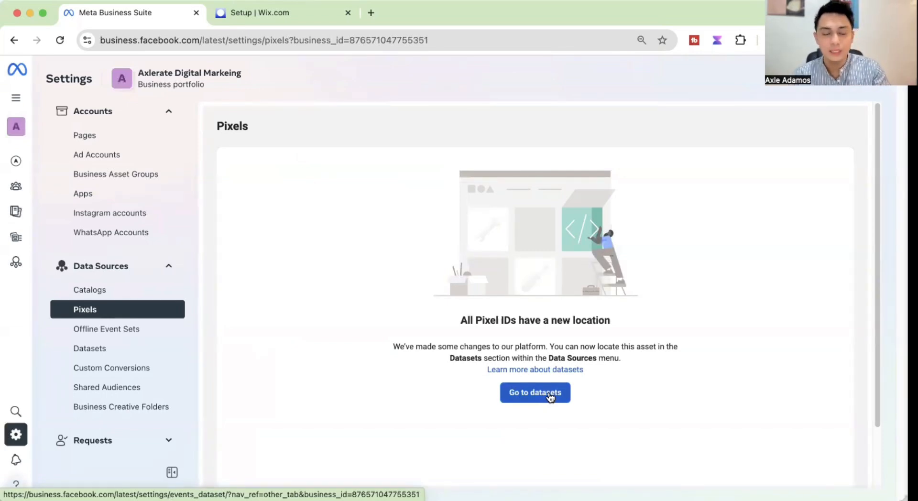
left_click(513, 394)
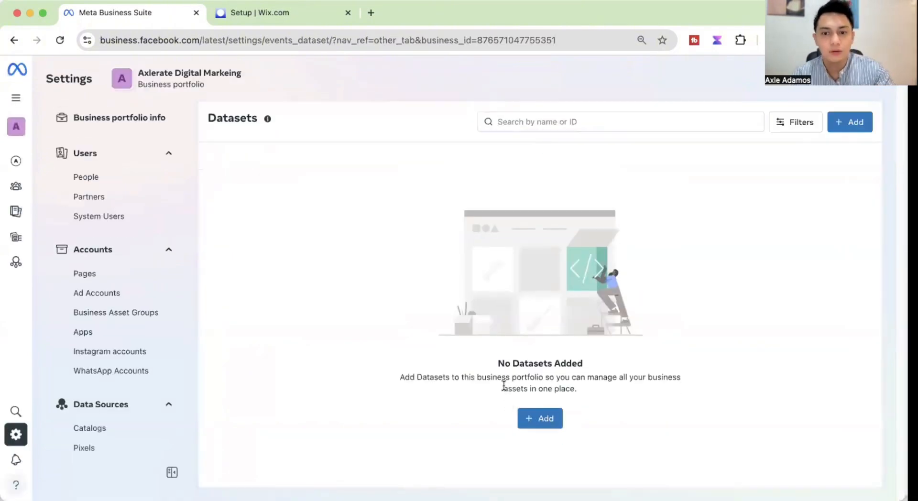
Step: Create a new dataset named "Axlerate Marketing Pixel #1"
left_click(525, 419)
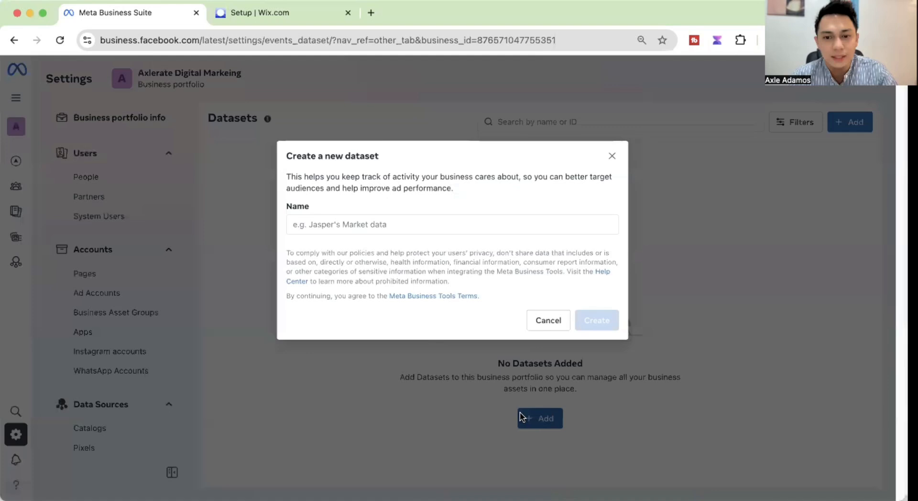
left_click(497, 227)
type("Axlerate Marketing Pixel")
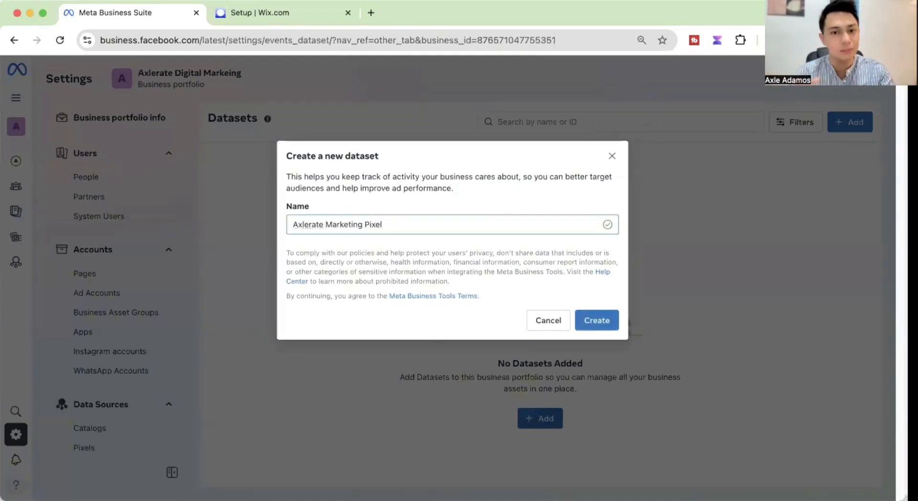
type(" #1")
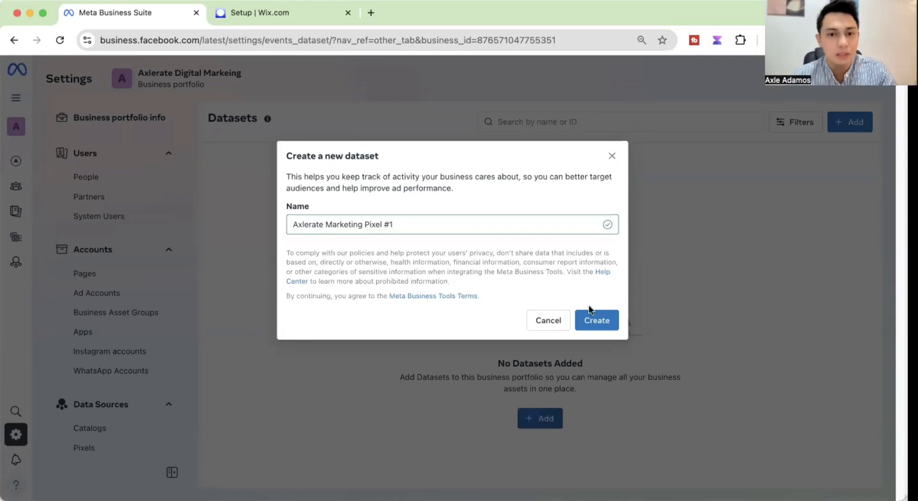
left_click(608, 318)
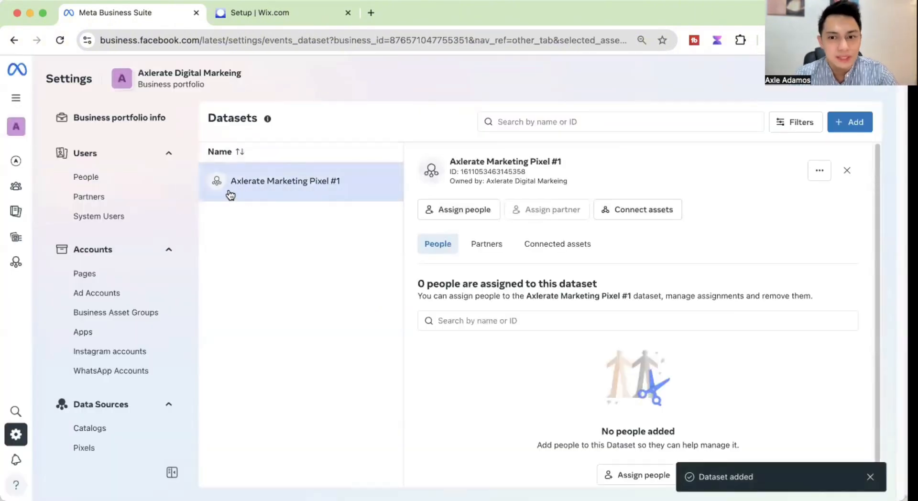
Step: Connect the Axlerate #1 ad account to the Axlerate Marketing Pixel #1 dataset as a business asset
left_click(567, 248)
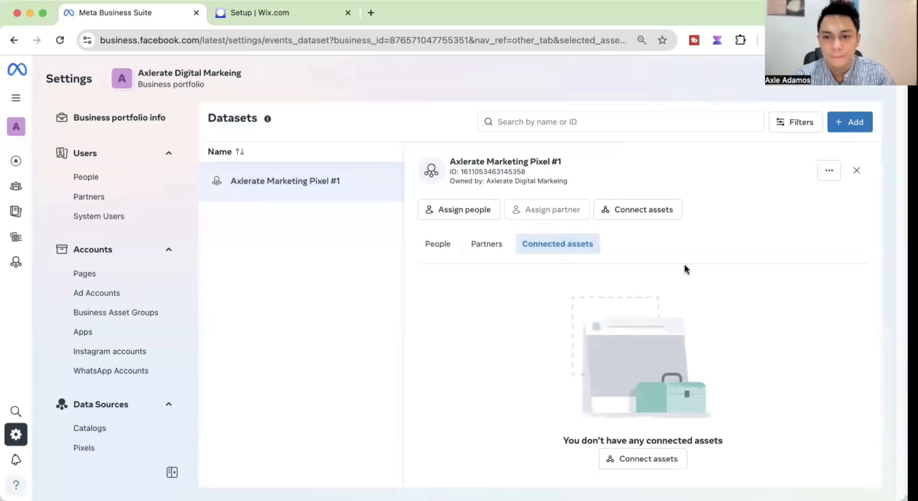
left_click(665, 458)
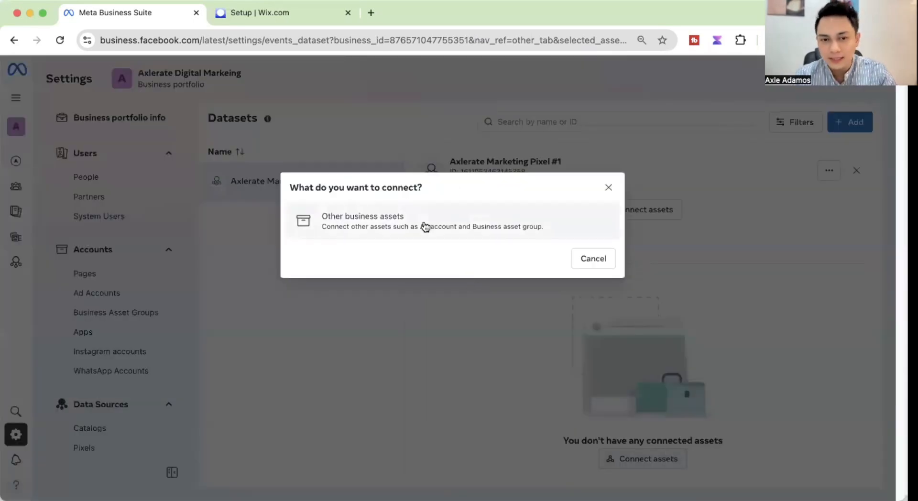
left_click(424, 226)
left_click(422, 192)
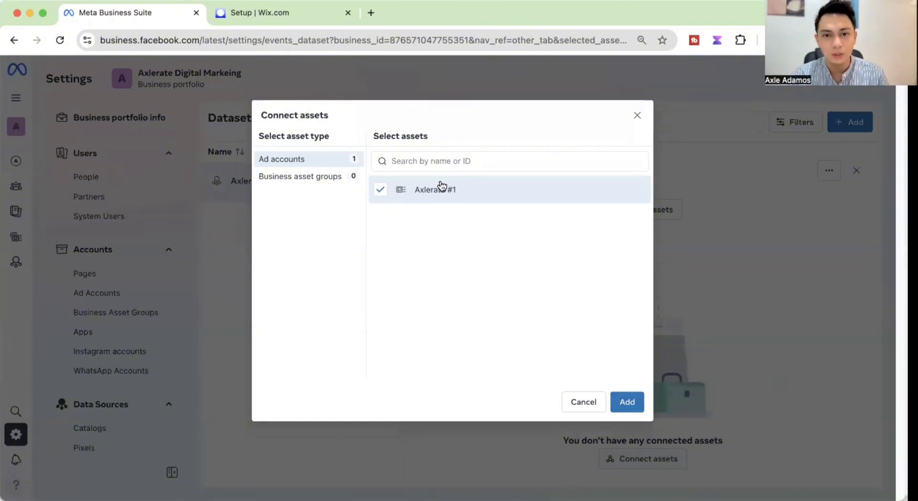
left_click(323, 177)
left_click(317, 161)
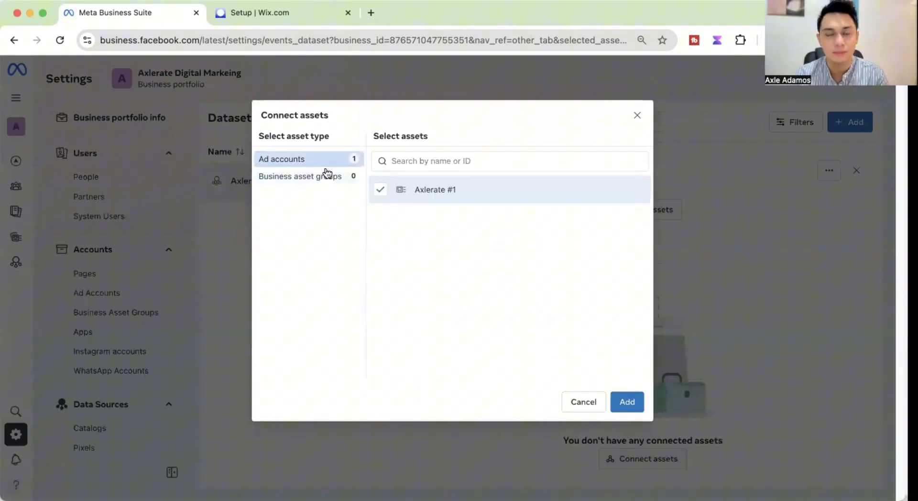
left_click(622, 399)
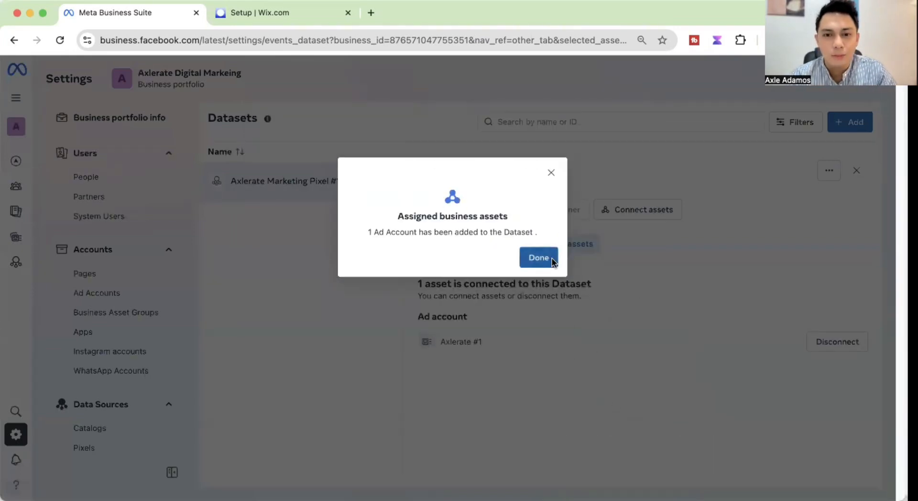
left_click(545, 257)
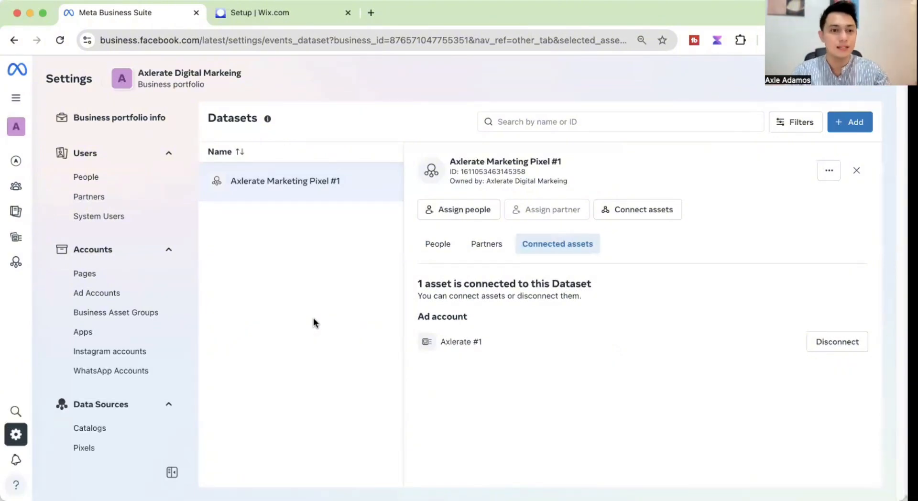
Step: Look at the portfolio's ad accounts and return to the datasets under the data sources
left_click(102, 292)
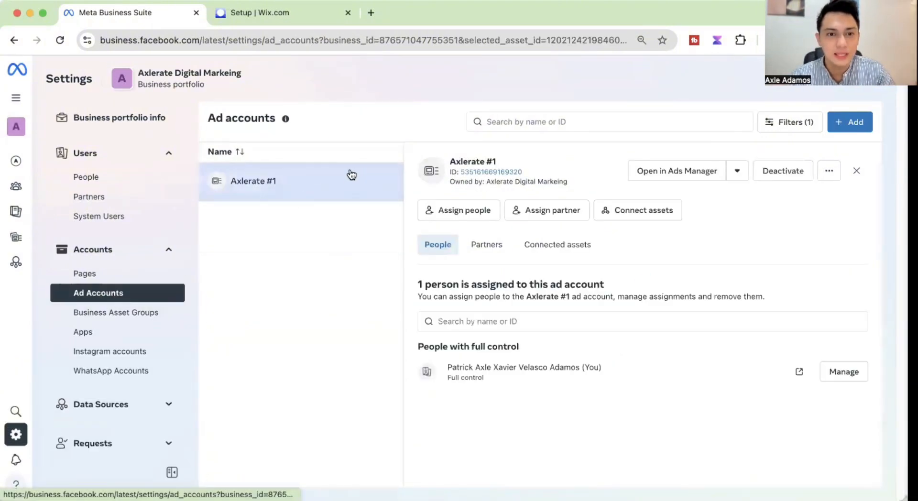
left_click(170, 404)
scroll(158, 411, "down", 5)
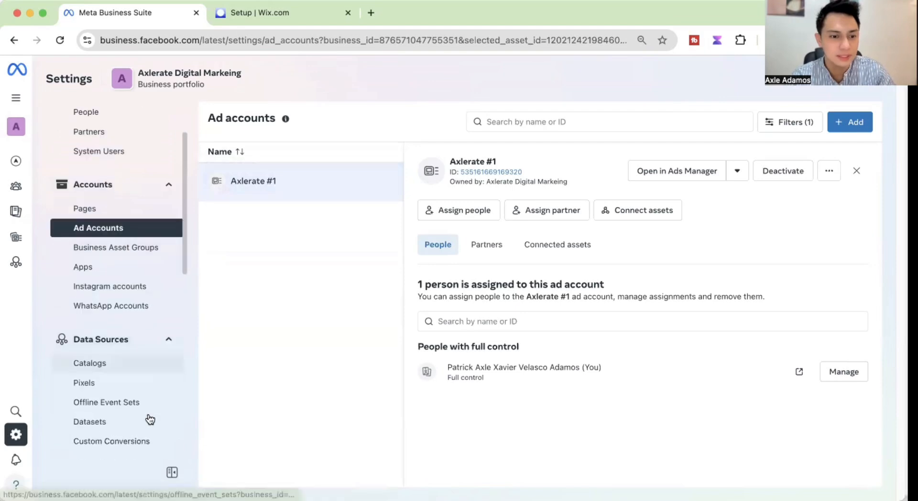
left_click(128, 369)
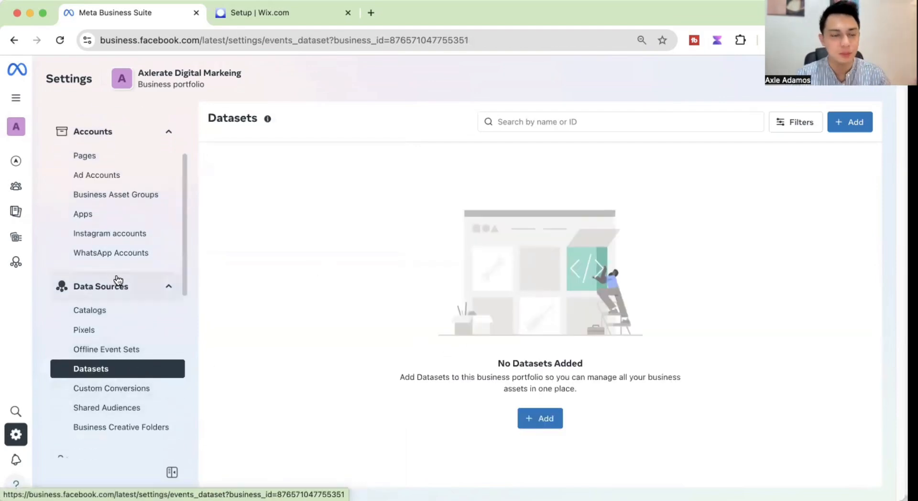
left_click(115, 331)
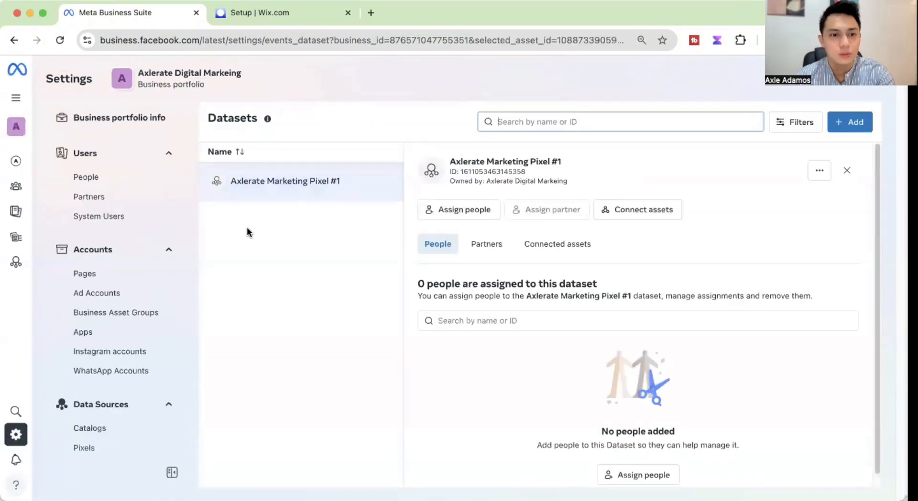
left_click(528, 319)
left_click(864, 125)
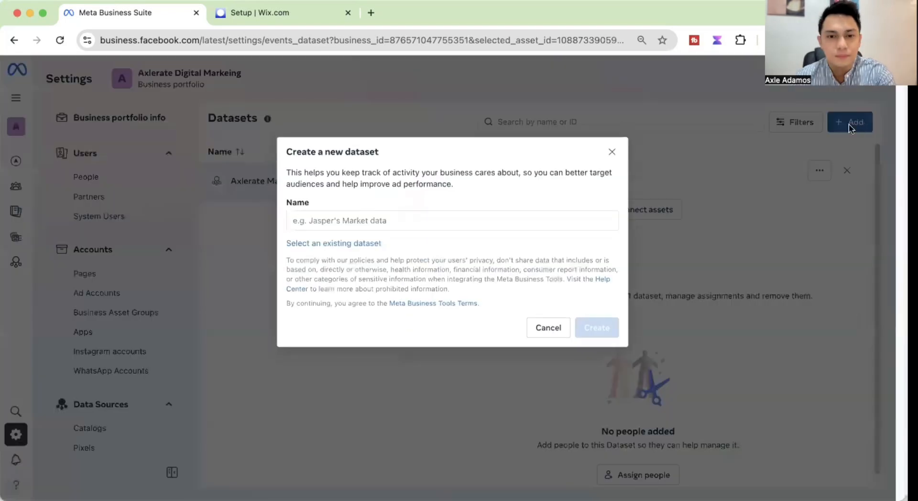
left_click(610, 153)
Step: Assign the portfolio's active user to the Axlerate Marketing Pixel #1 dataset with full control to manage the events dataset
left_click(486, 211)
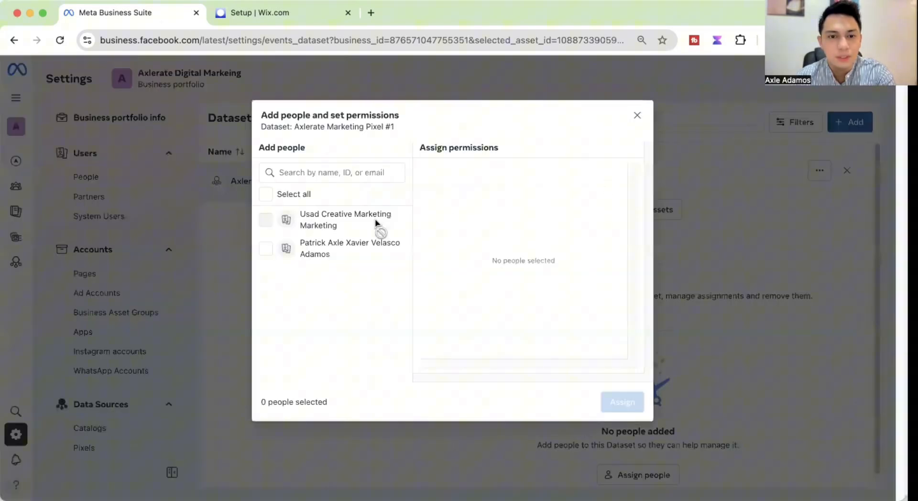
left_click(264, 248)
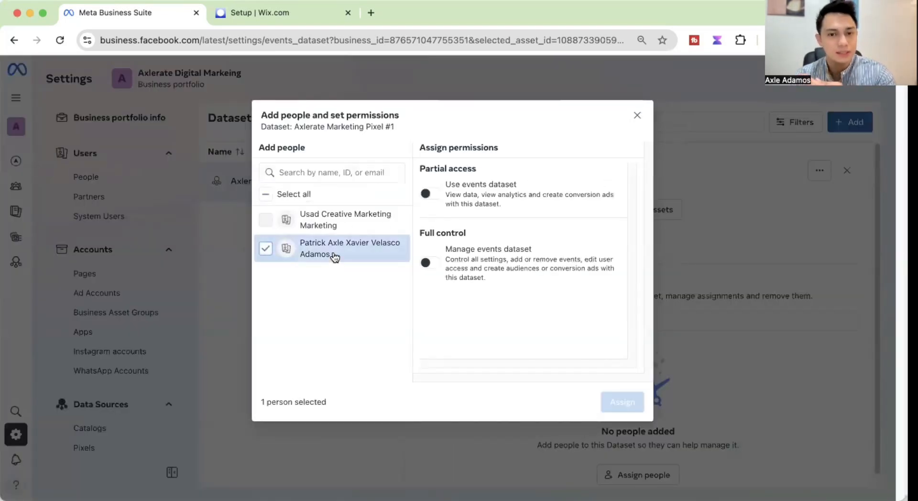
left_click(429, 262)
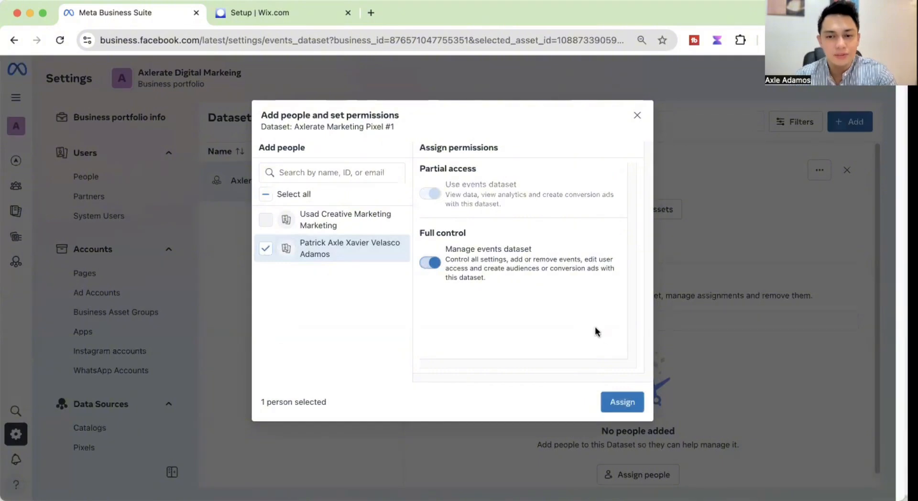
left_click(622, 402)
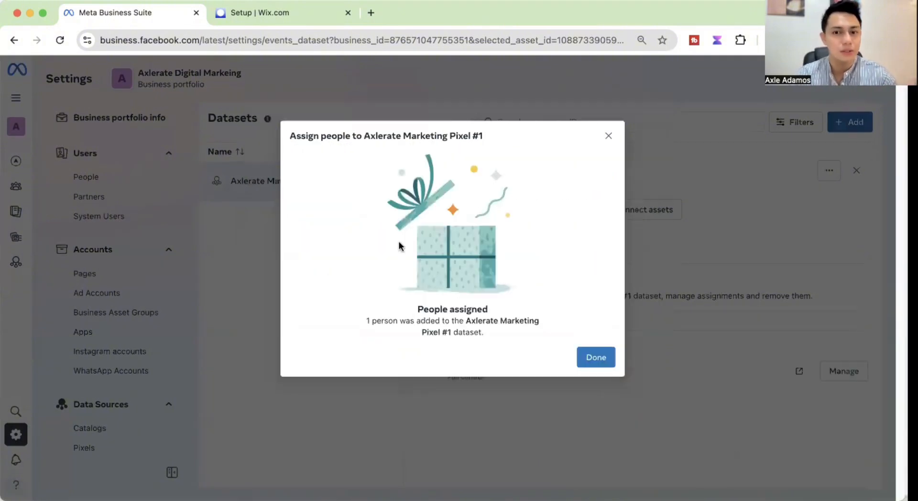
left_click(586, 360)
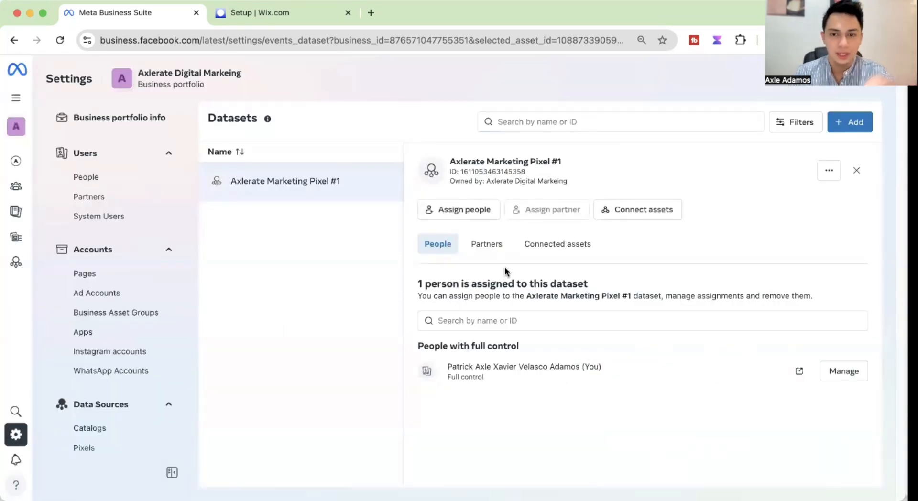
Step: Check the dataset's connected assets and assigned people, and open it in Events Manager to view its setup options
left_click(535, 245)
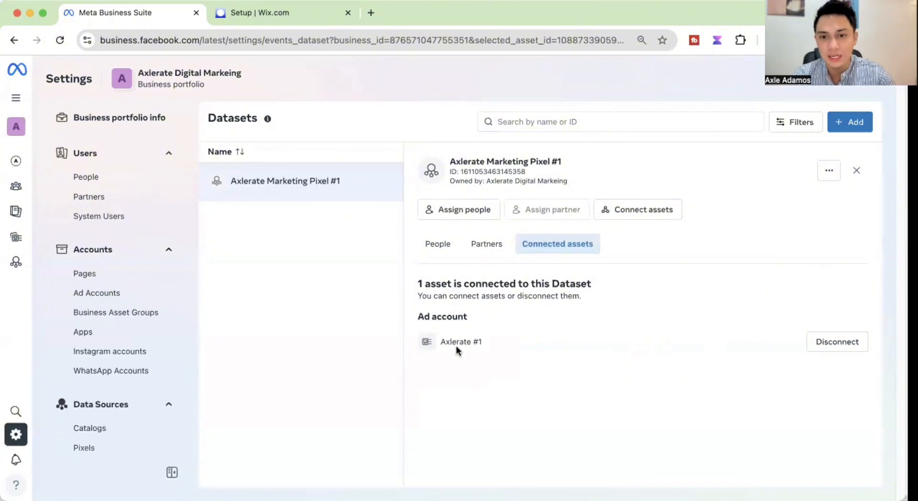
left_click(439, 248)
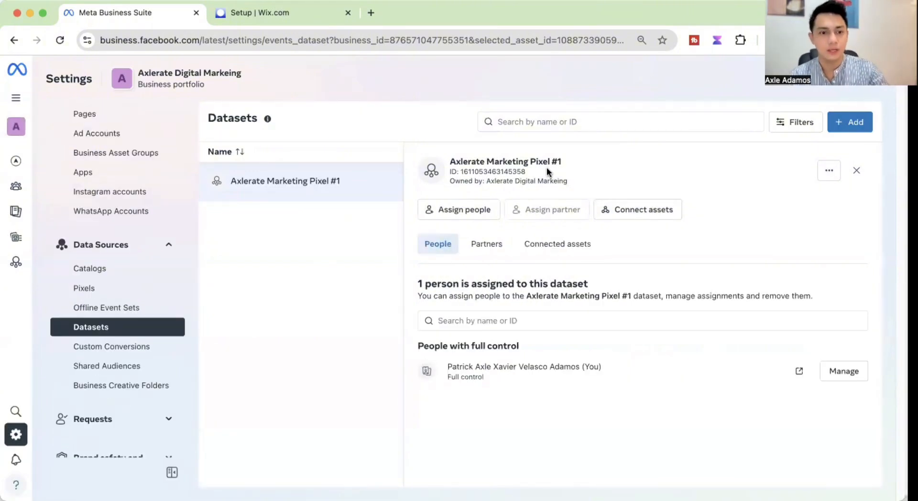
left_click(829, 173)
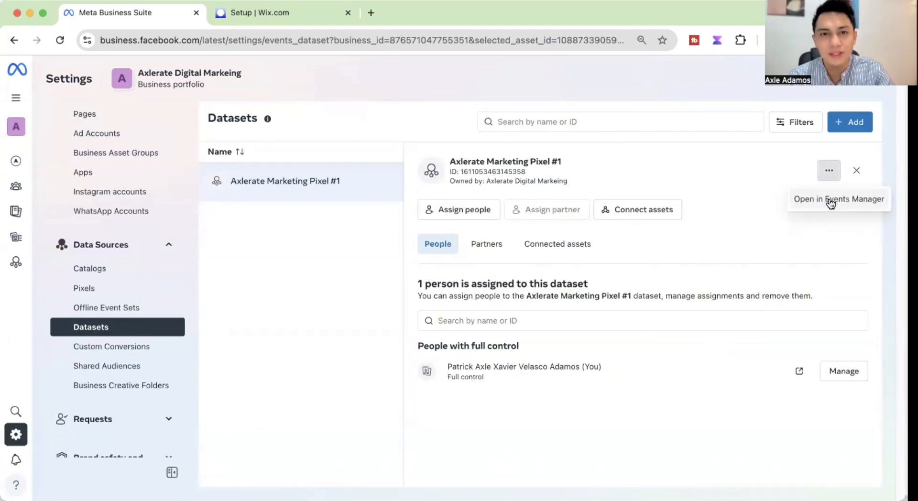
left_click(830, 201)
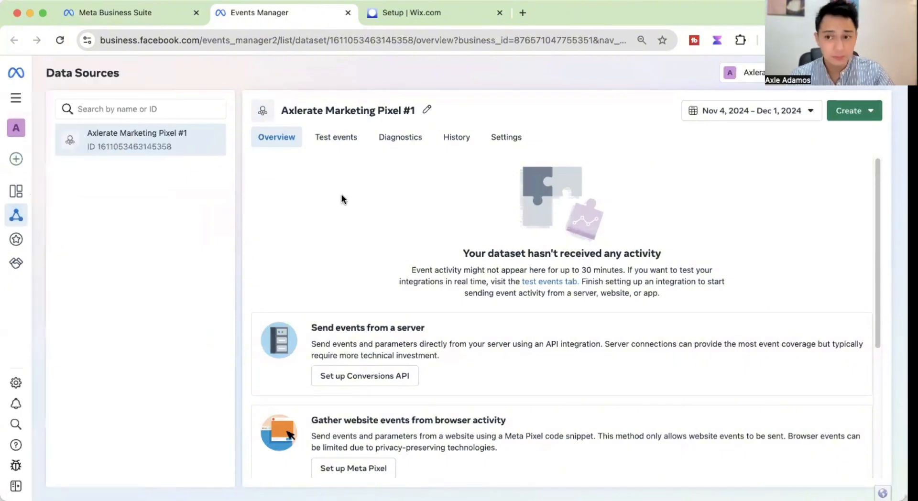
scroll(346, 204, "down", 3)
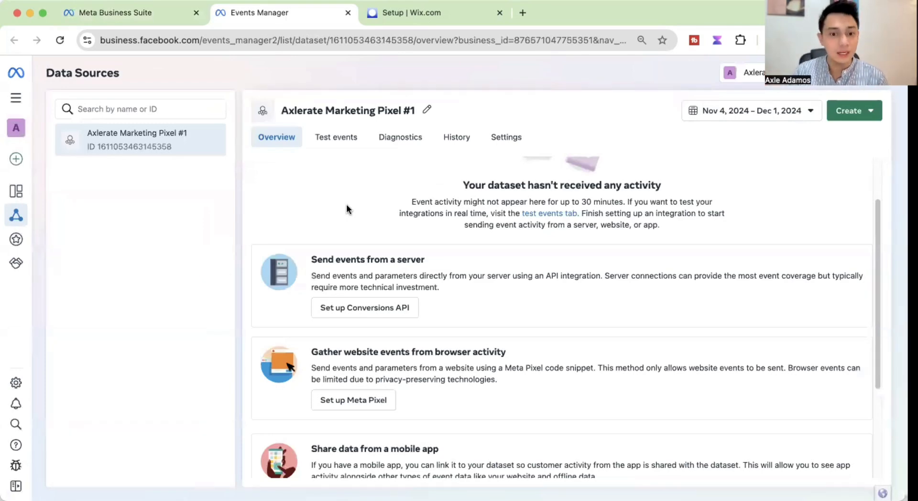
Step: Open the website axleratemarketing.com in a new browser tab
left_click(521, 13)
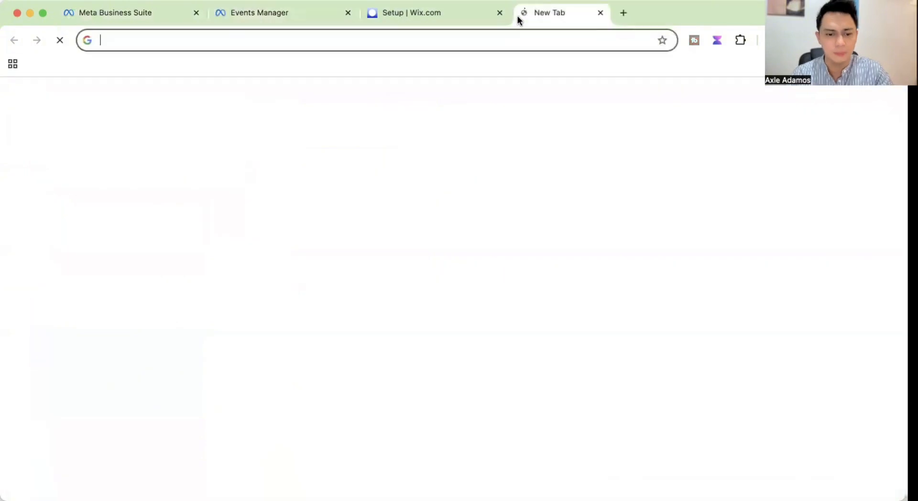
type("axleratemarketing.com")
key("Return")
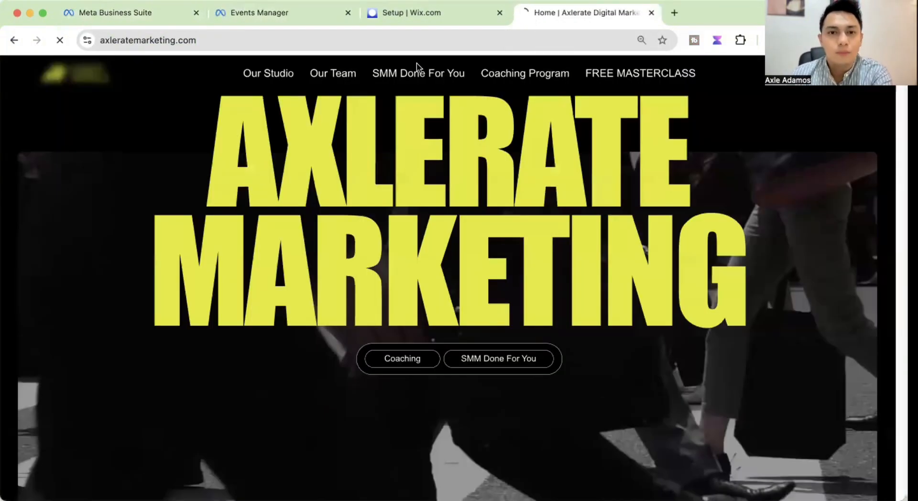
Step: Look at the SMM Done For You packages page and its inquiry button below the Launch, Pro and Elevate plans
left_click(410, 73)
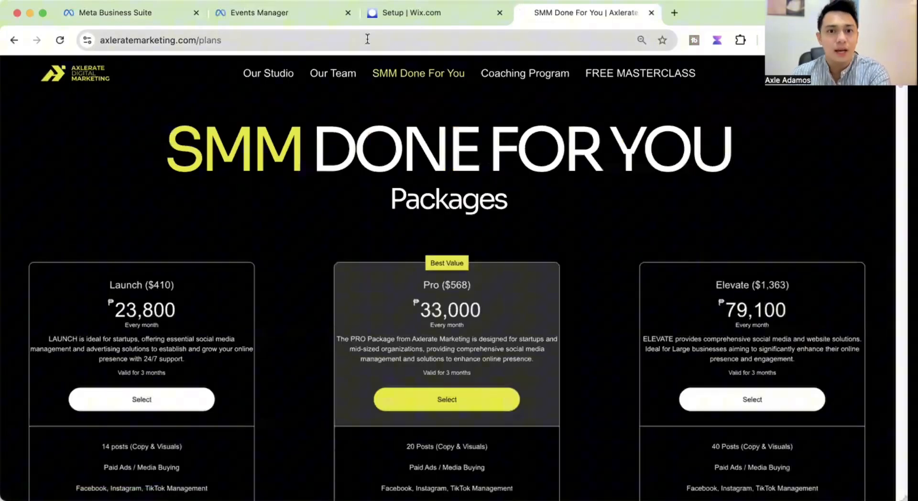
left_click(369, 40)
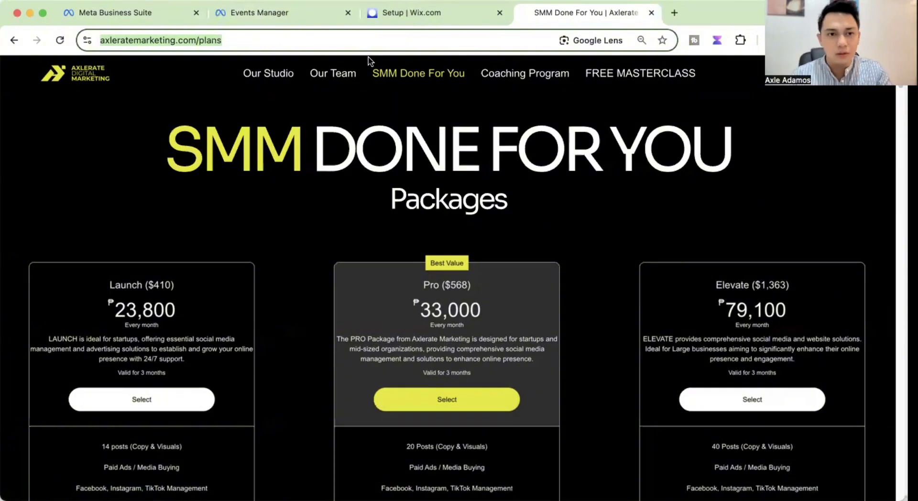
left_click(332, 38)
left_click(158, 193)
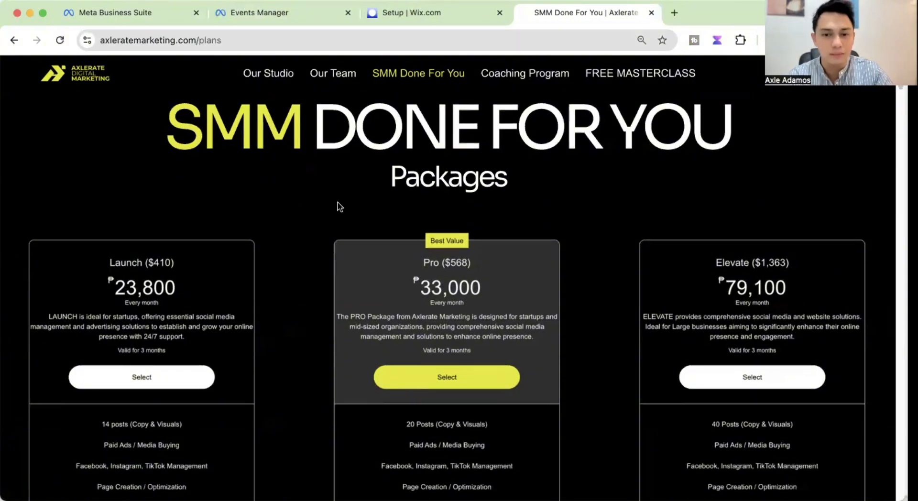
scroll(338, 205, "down", 8)
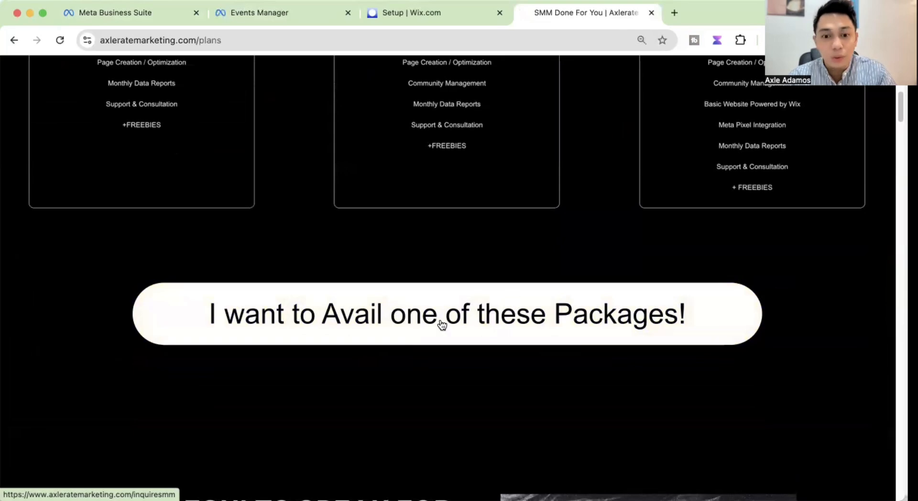
scroll(500, 356, "up", 1)
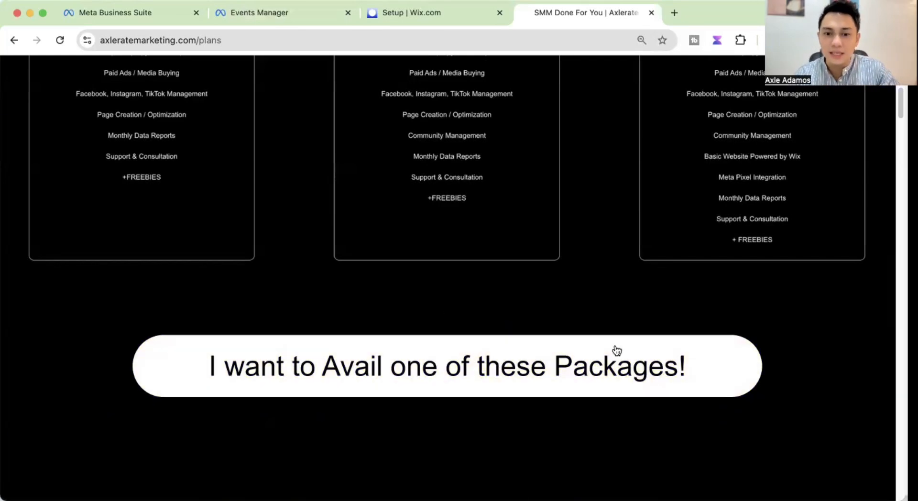
Step: Return to Events Manager, start the Meta Pixel setup for browser website events, and check for partner integrations
left_click(253, 18)
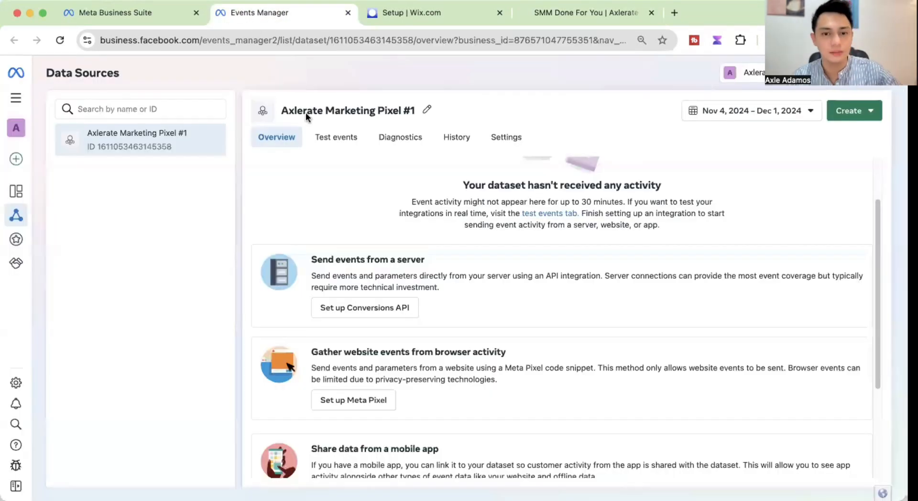
scroll(509, 262, "down", 5)
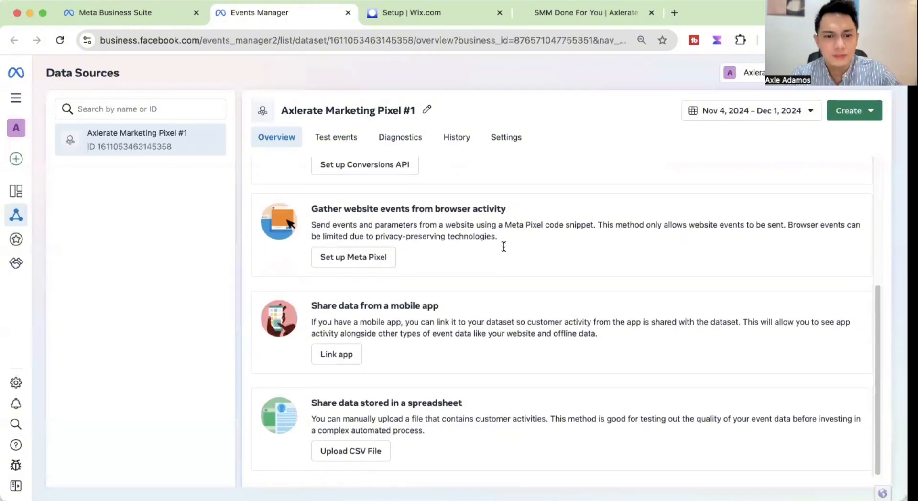
scroll(504, 245, "up", 3)
scroll(393, 316, "down", 1)
left_click(375, 352)
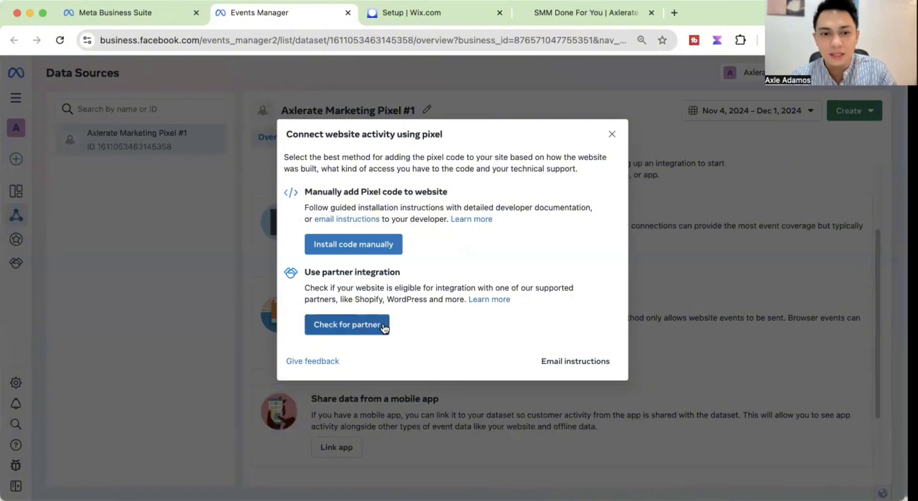
left_click(367, 324)
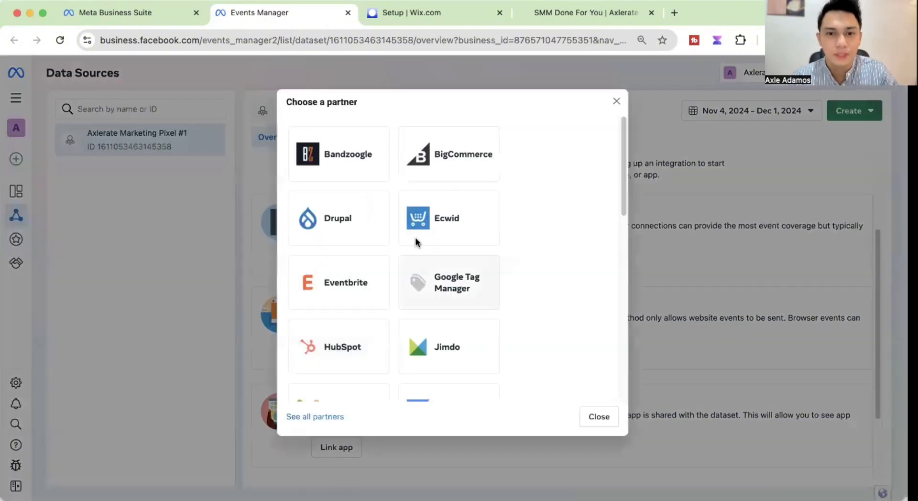
Step: Look through the supported integration partners and choose Wix
scroll(547, 237, "down", 10)
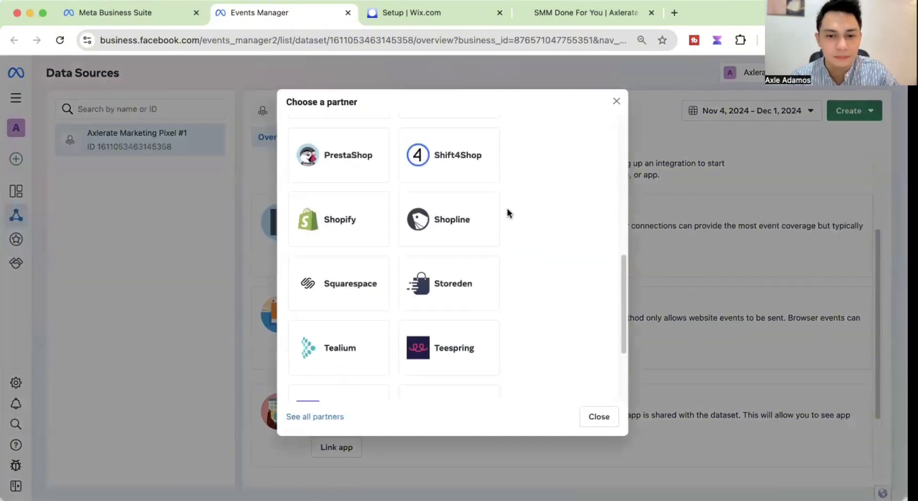
scroll(485, 251, "down", 1)
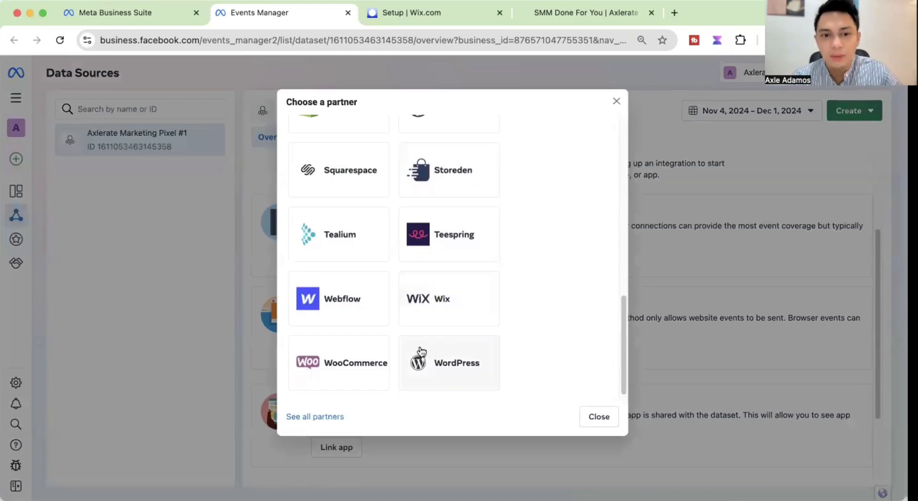
scroll(364, 306, "up", 4)
scroll(352, 272, "up", 8)
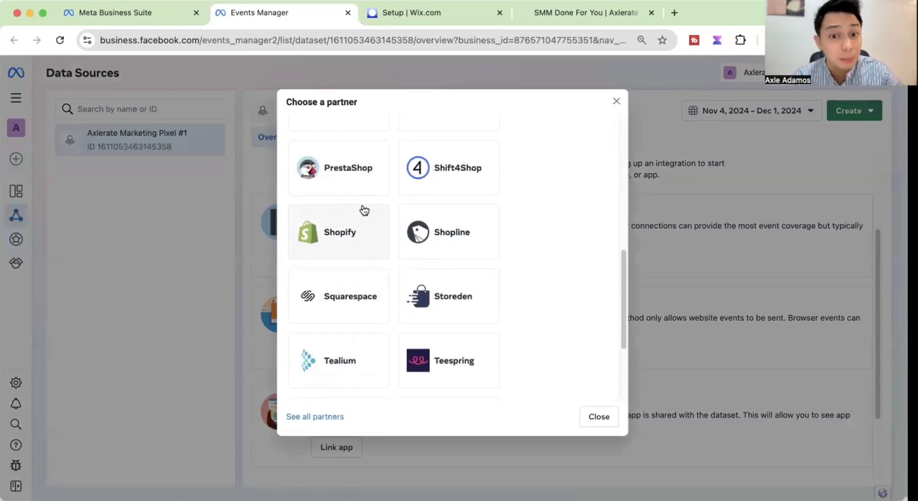
scroll(357, 237, "down", 10)
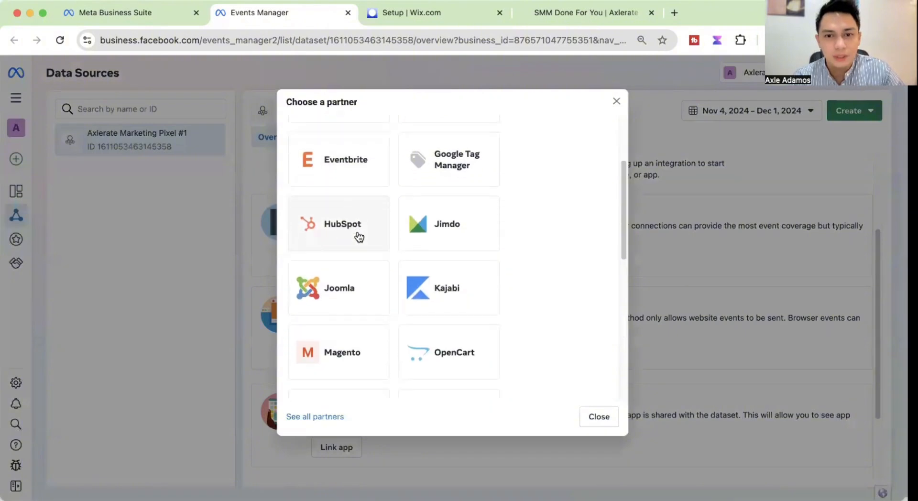
left_click(419, 282)
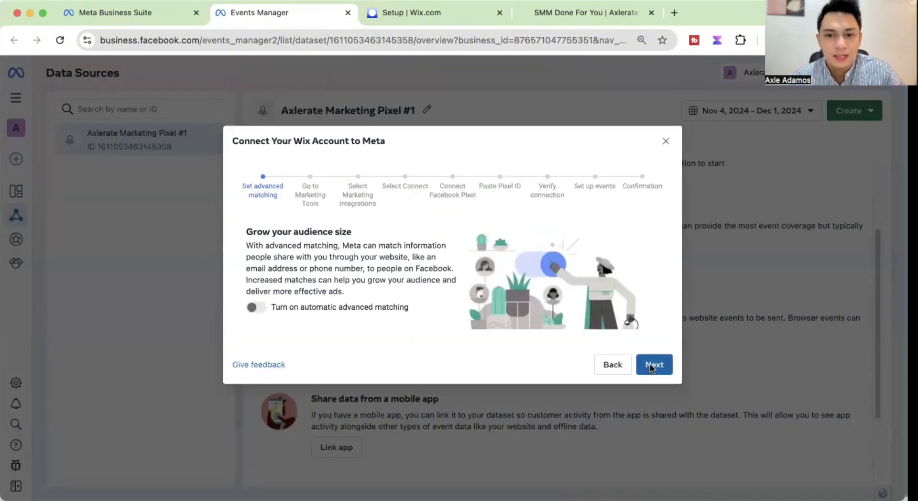
Step: Turn on automatic advanced matching for the Wix connection and go to its Marketing Tools instructions
left_click(253, 307)
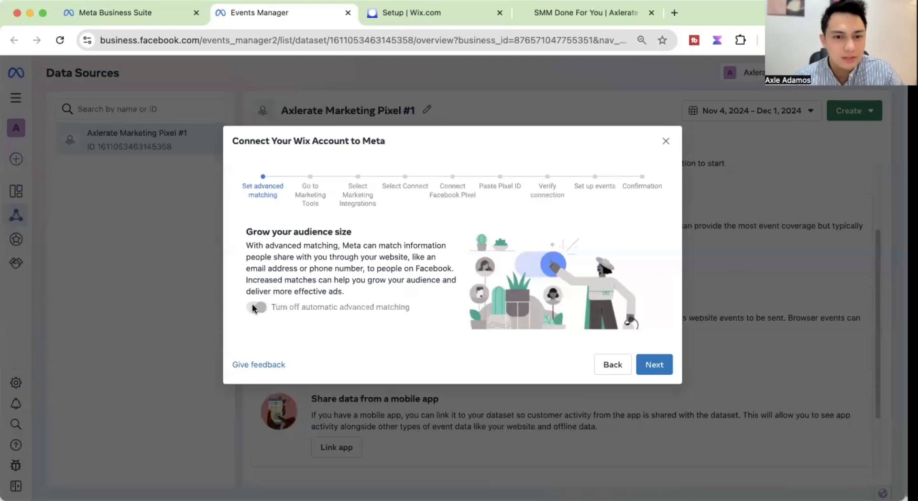
left_click(653, 364)
scroll(678, 308, "down", 2)
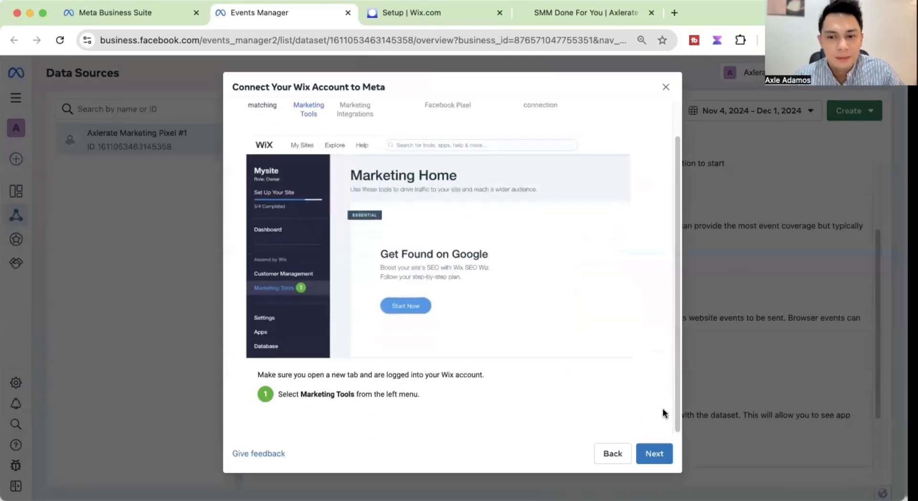
left_click(654, 456)
left_click(619, 454)
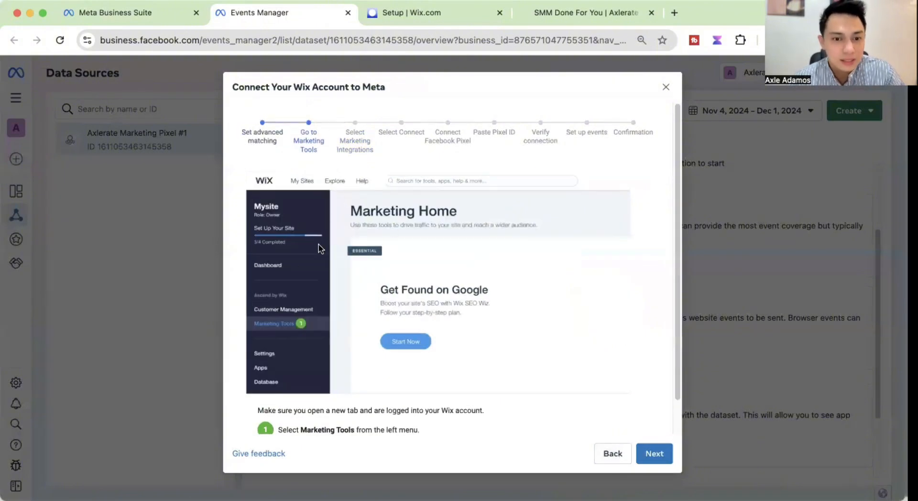
Step: Switch to the Axlerate Marketing dashboard in Wix and open the Marketing Integrations in the site's advanced settings
left_click(440, 14)
left_click(560, 14)
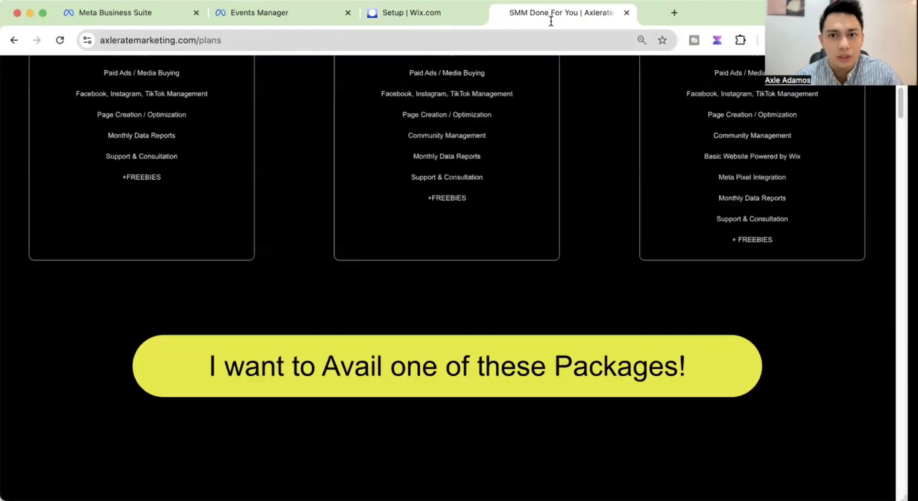
left_click(433, 14)
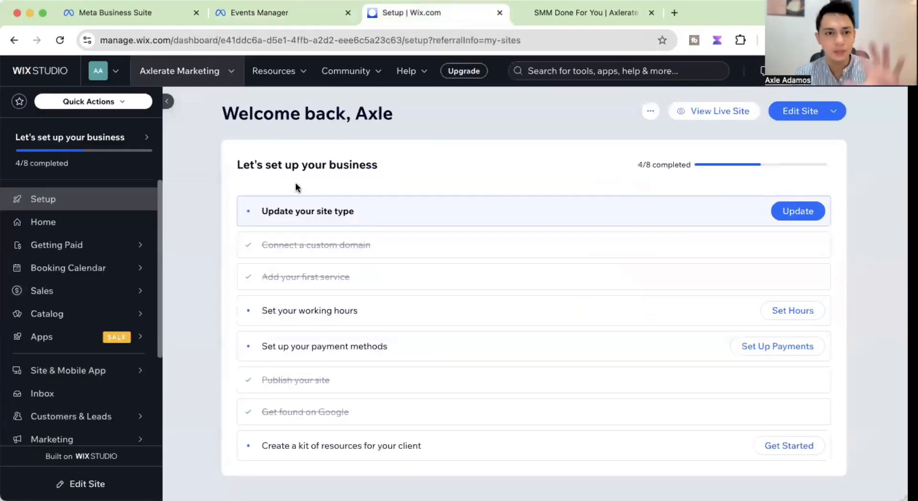
scroll(71, 363, "down", 3)
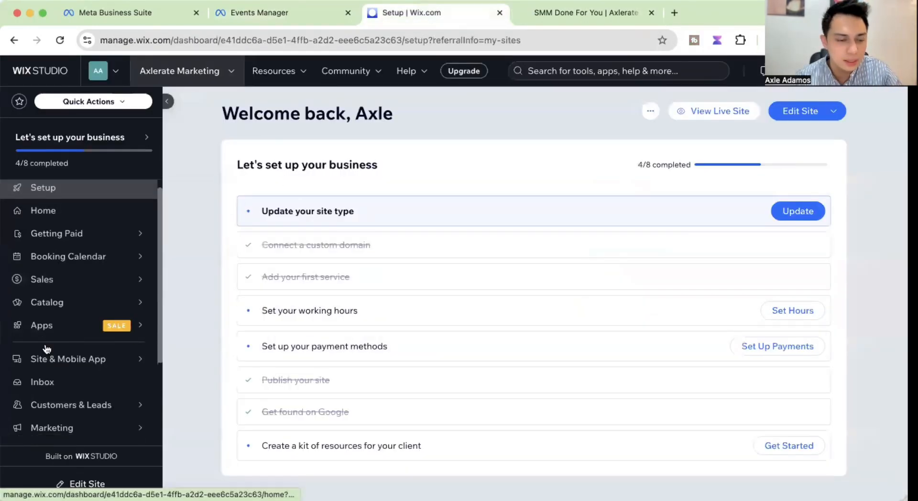
left_click(98, 391)
scroll(667, 330, "down", 5)
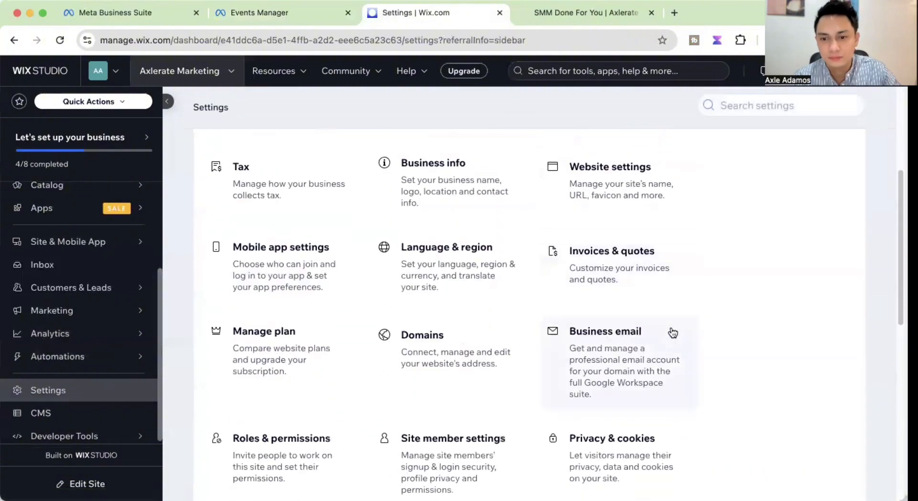
scroll(671, 330, "down", 8)
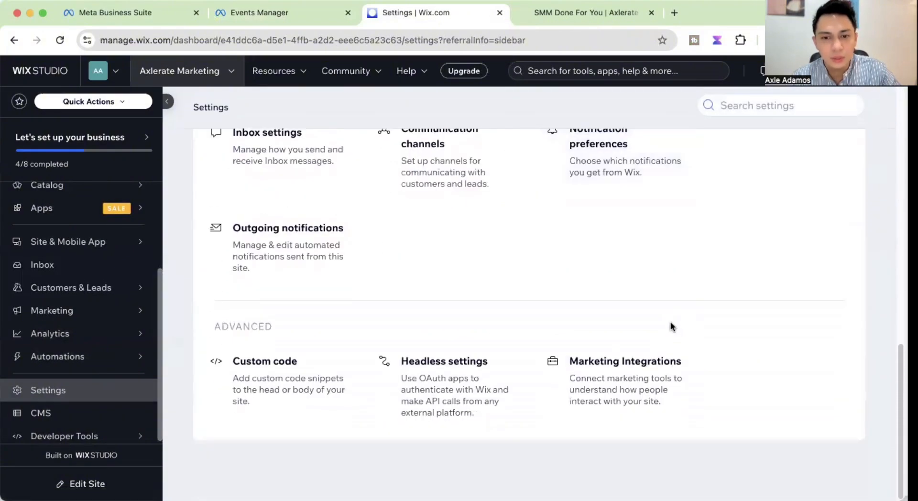
left_click(598, 379)
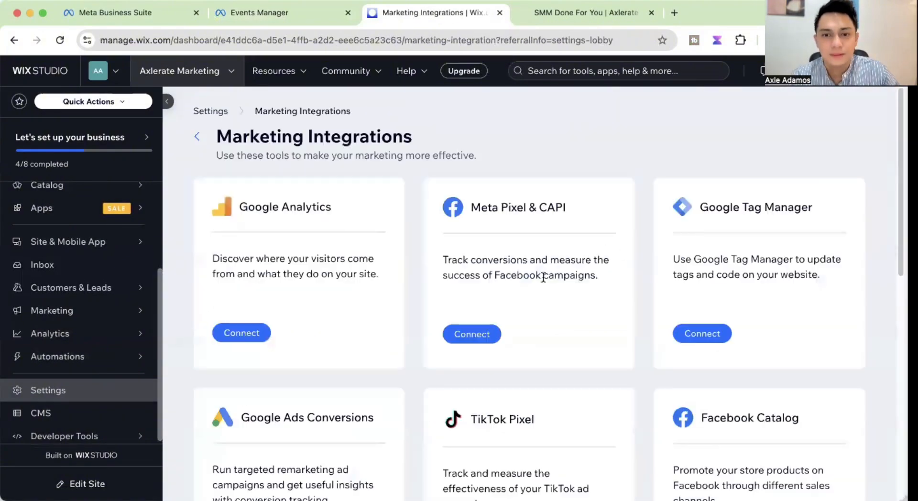
Step: Open the Meta Pixel & CAPI integration and connect it to Facebook
left_click_drag(470, 207, 568, 201)
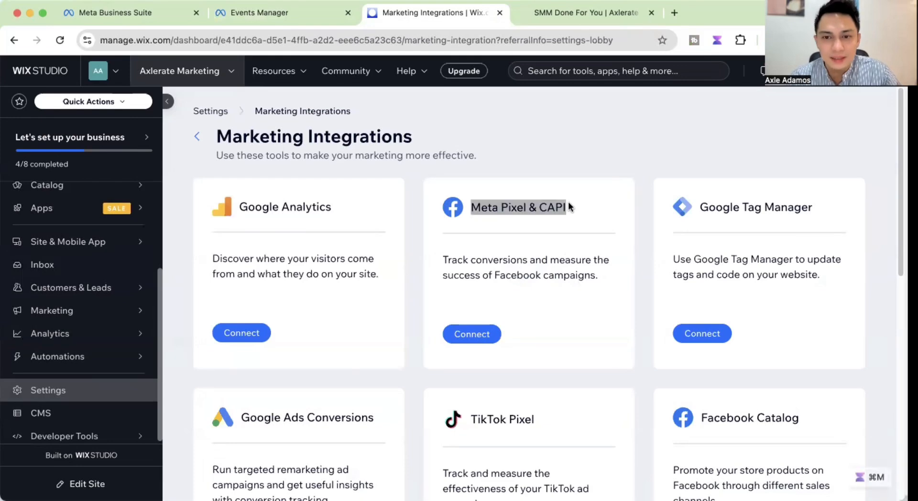
left_click(550, 224)
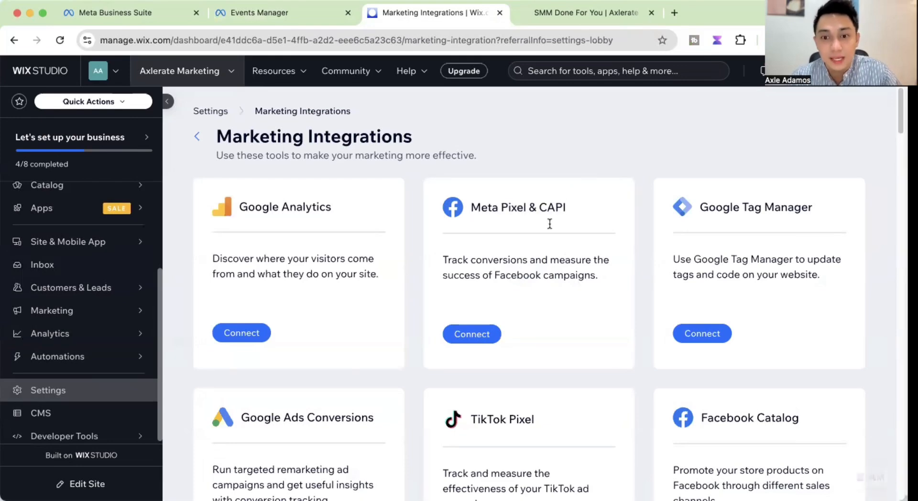
left_click(473, 338)
scroll(510, 386, "down", 4)
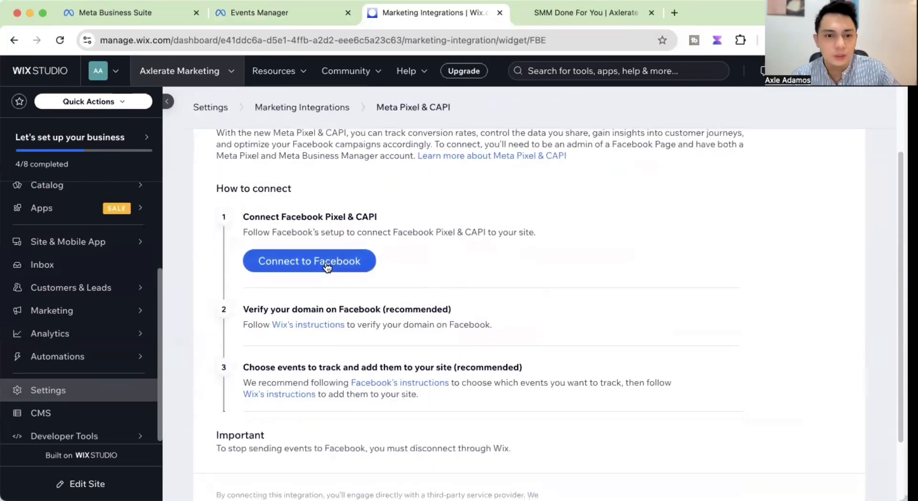
left_click(325, 262)
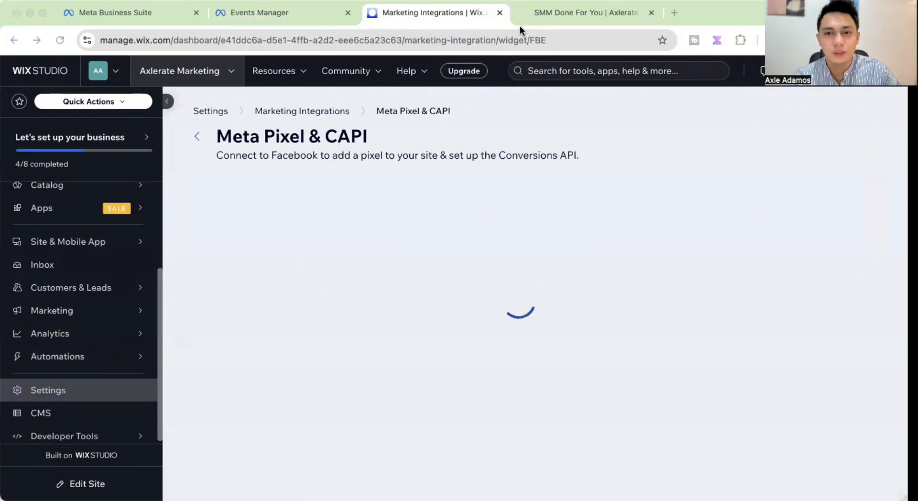
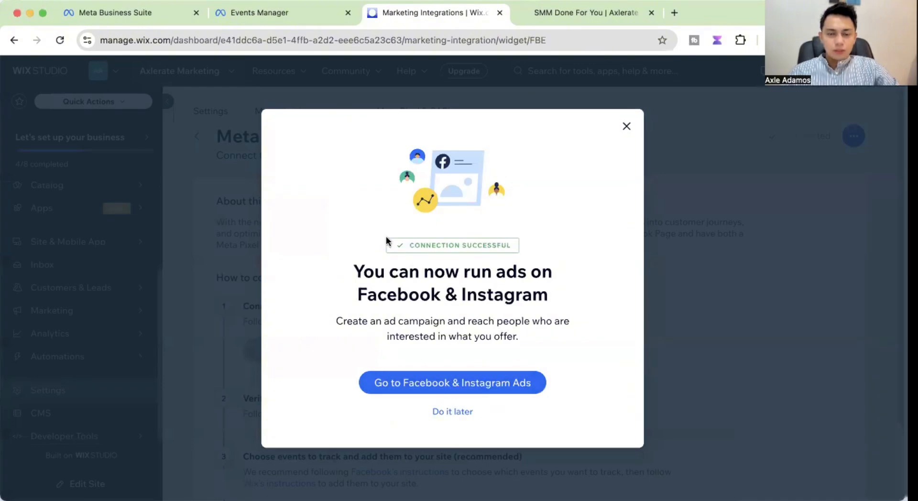
Step: Dismiss the Facebook & Instagram Ads offer and check the connection status of the Meta Pixel & CAPI integration
left_click_drag(352, 274, 563, 294)
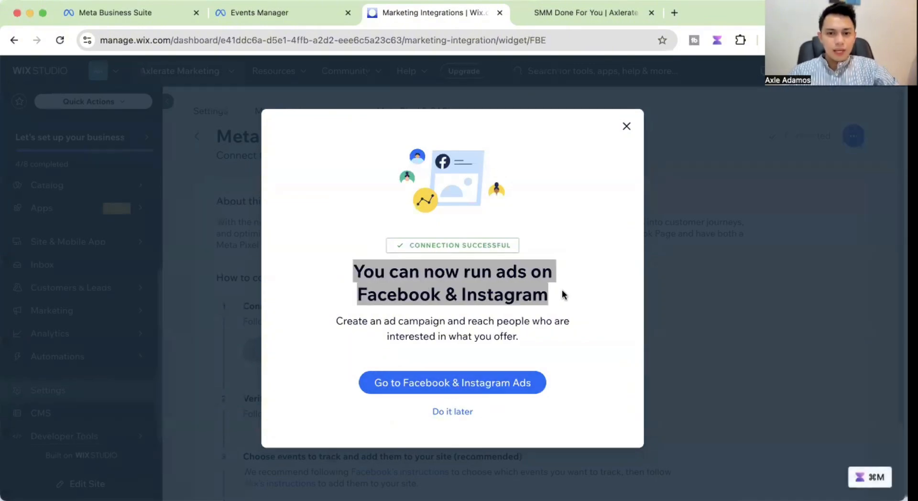
left_click(324, 327)
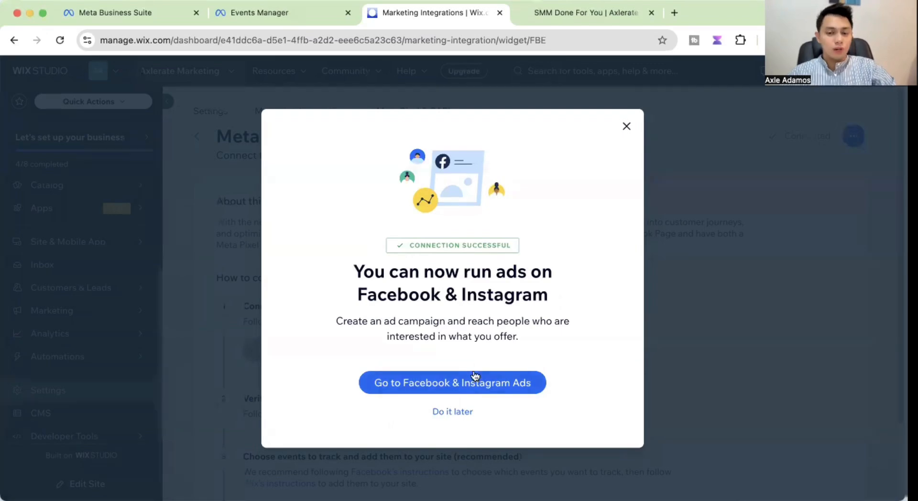
left_click(625, 127)
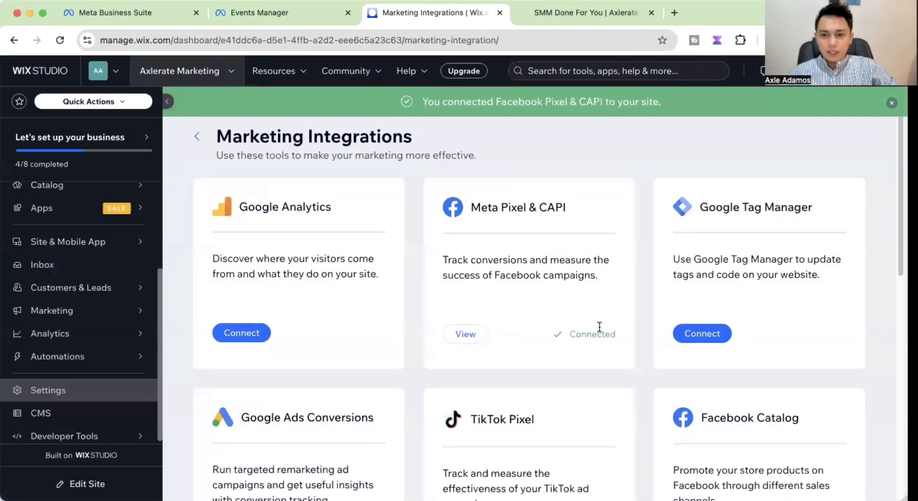
left_click_drag(556, 337, 629, 329)
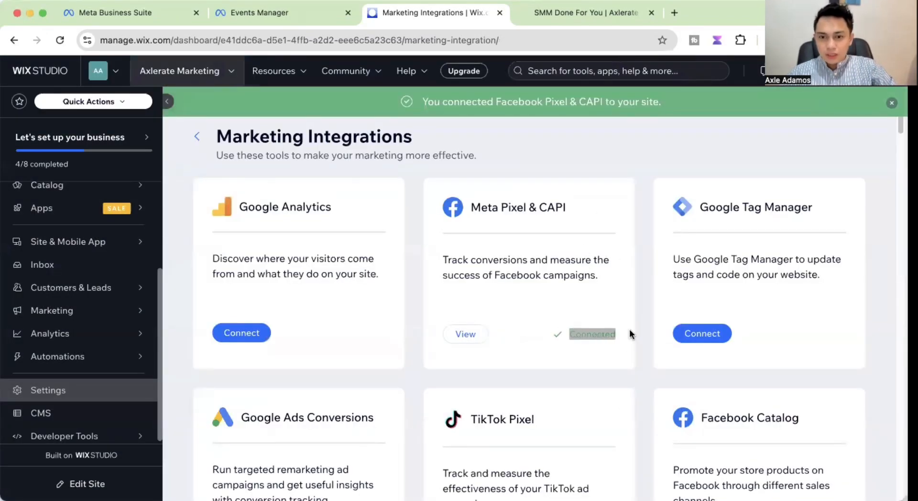
left_click_drag(546, 334, 624, 331)
left_click(574, 337)
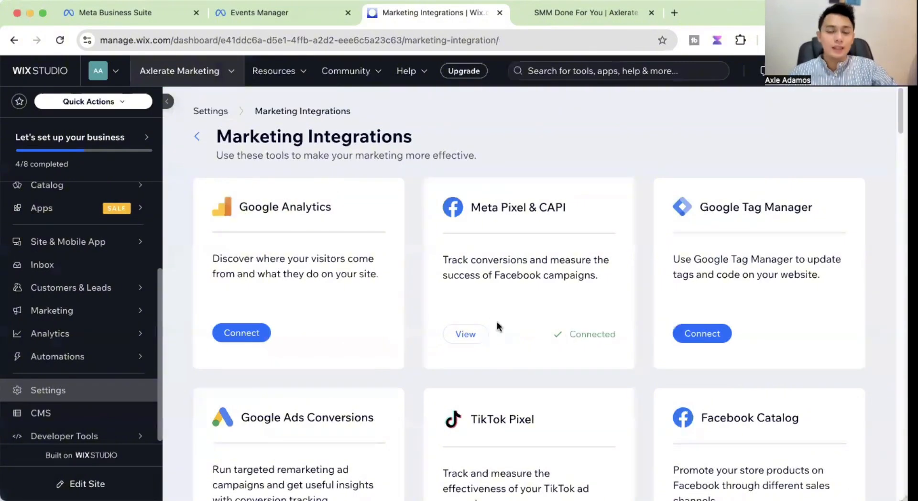
Step: Switch back to Events Manager, close the Wix connection guide, and reload the Axlerate Marketing Pixel #1 overview
left_click(274, 15)
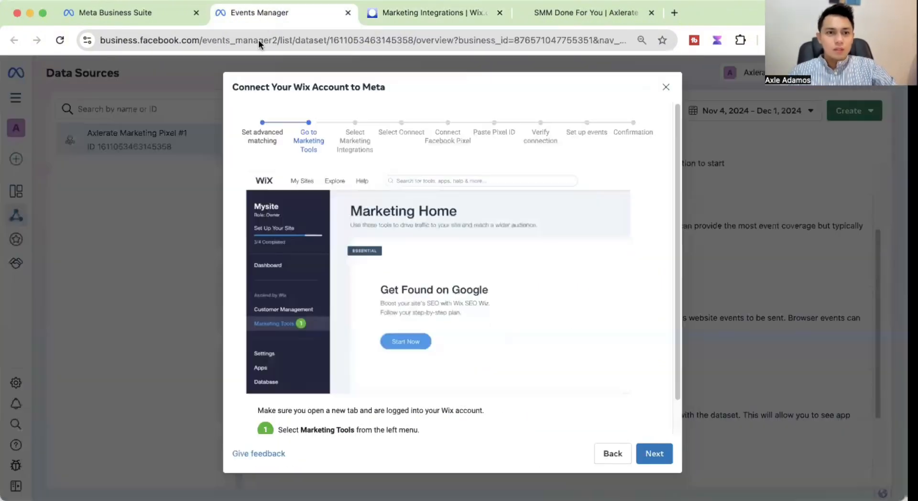
left_click(666, 87)
right_click(159, 210)
left_click(173, 244)
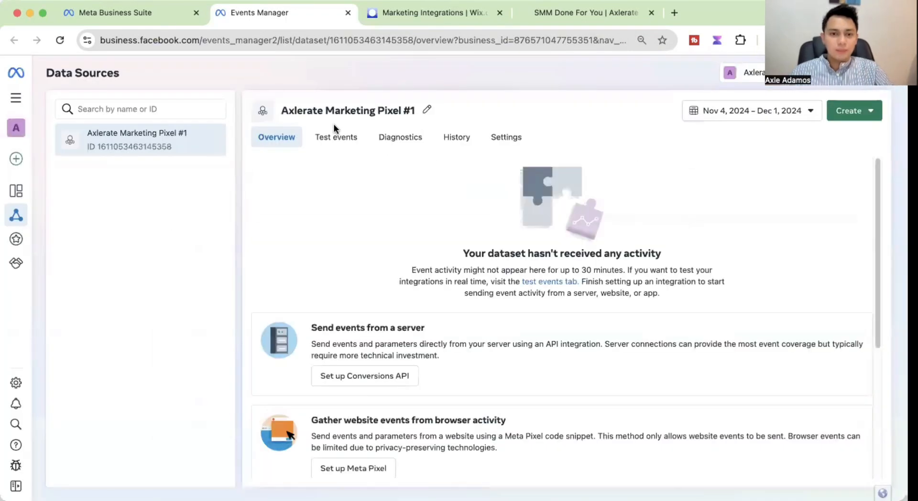
Step: Open the pixel's test events and expand the check that the website's events are set up correctly
left_click(329, 142)
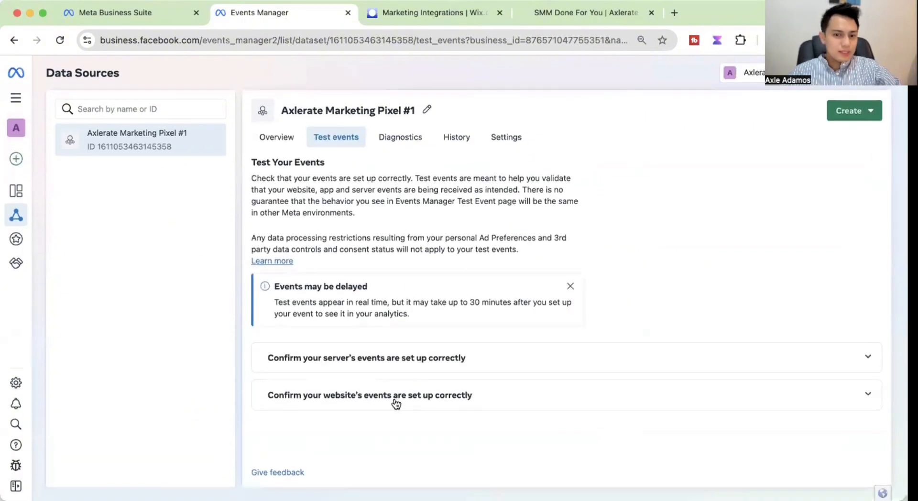
left_click(396, 404)
scroll(618, 397, "down", 3)
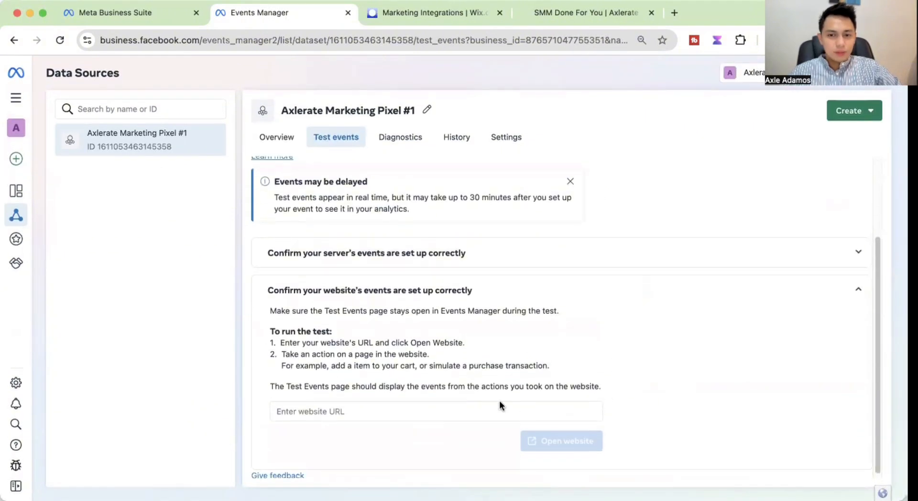
left_click(450, 411)
left_click(577, 15)
scroll(297, 171, "up", 9)
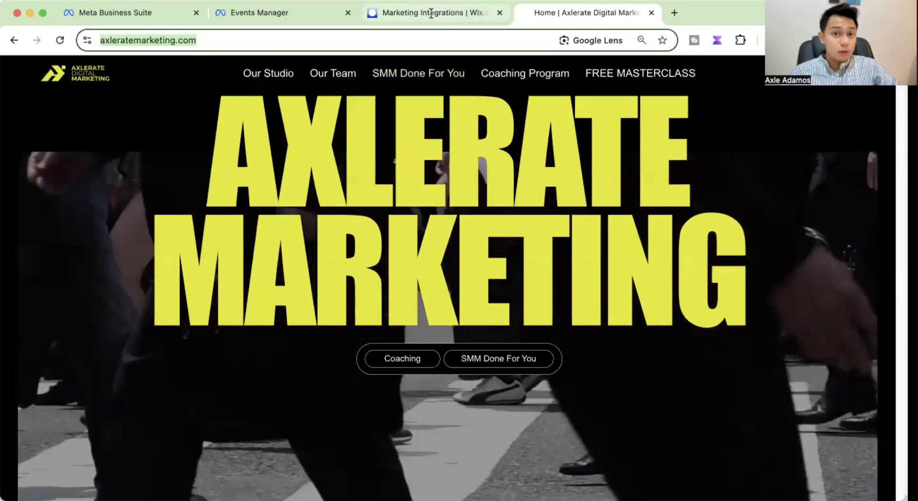
left_click(431, 13)
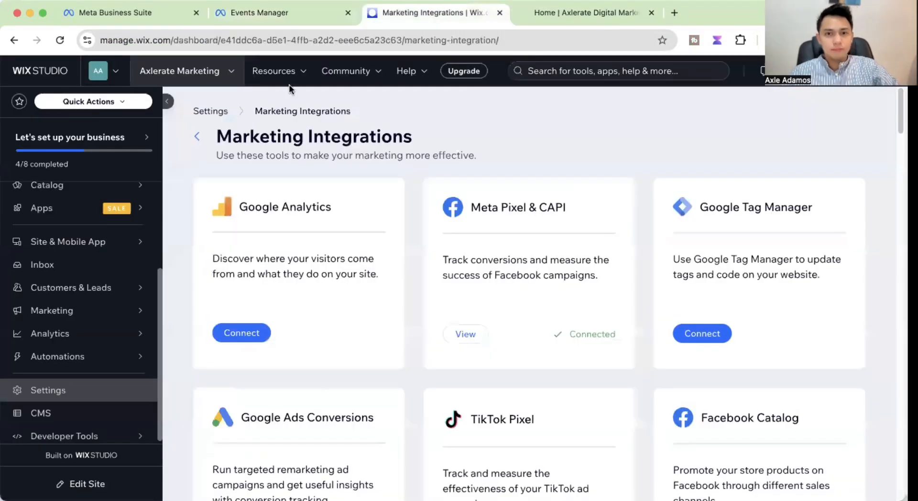
left_click_drag(267, 12, 438, 15)
left_click(442, 415)
type("https://www.axleratemarketing.com")
left_click(526, 437)
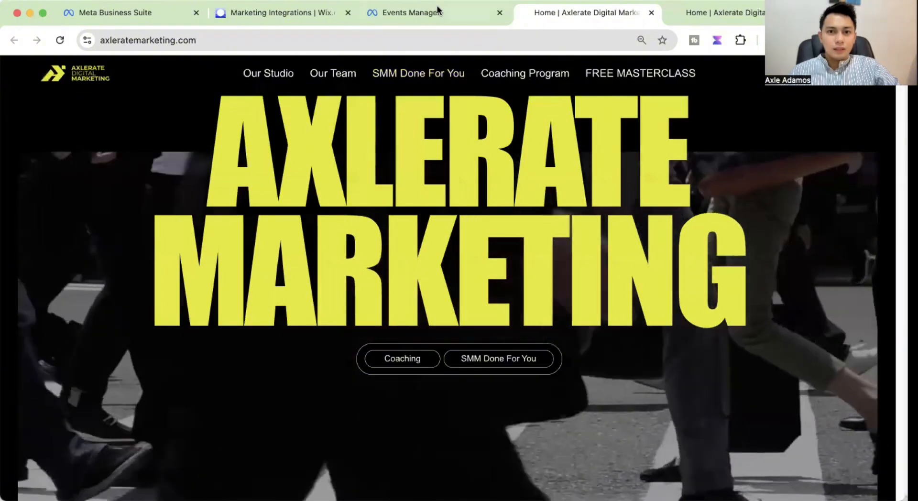
Step: Browse the opened website to check which test events are received, and close both Axlerate Marketing home page tabs
left_click(435, 12)
left_click(552, 12)
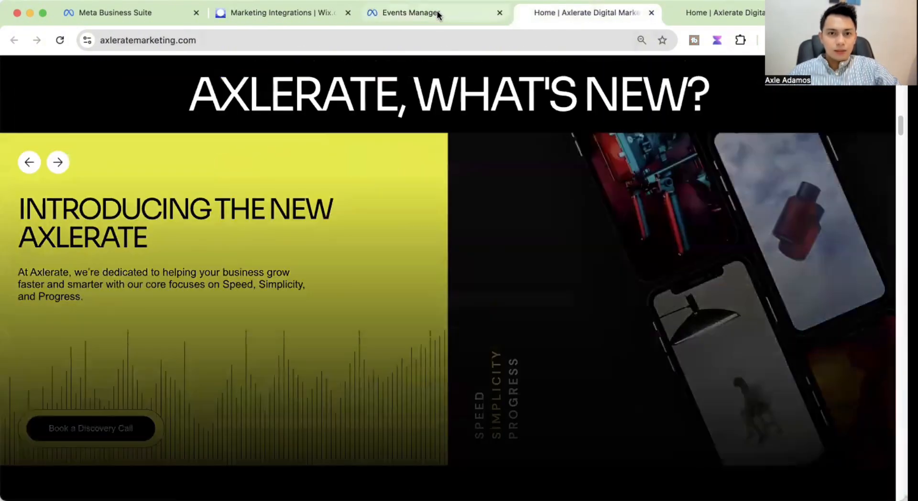
left_click(436, 13)
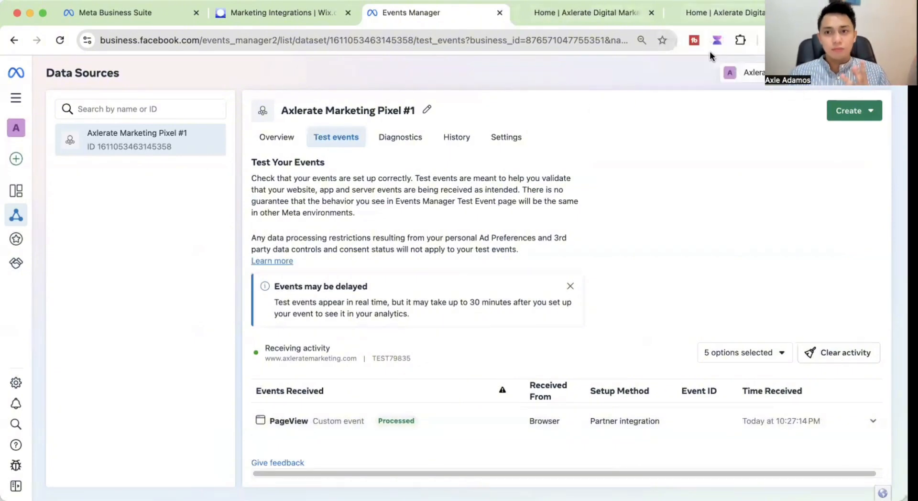
left_click(653, 15)
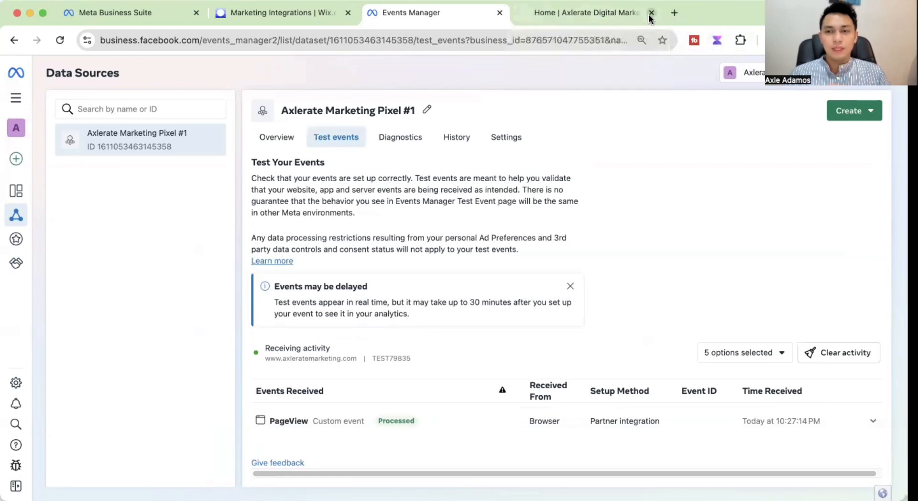
left_click(651, 15)
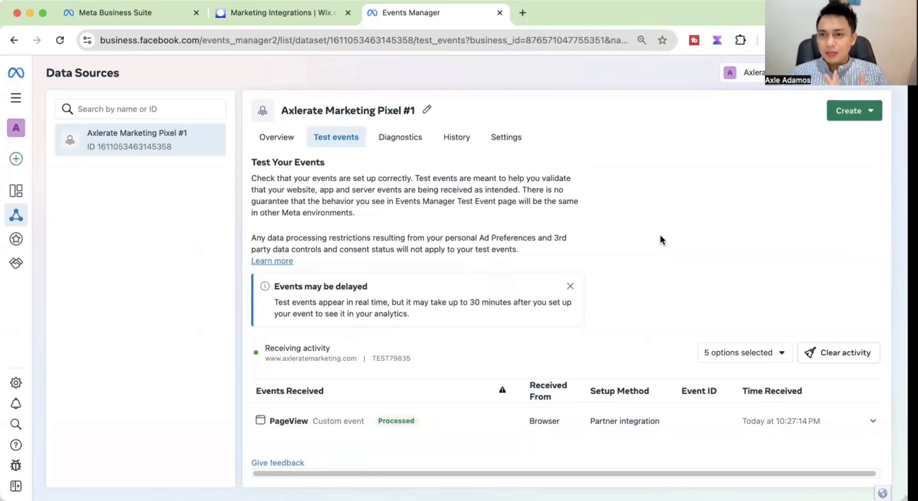
Step: Look over the creation options and check the pixel's overview for received activity
left_click(846, 111)
left_click(845, 107)
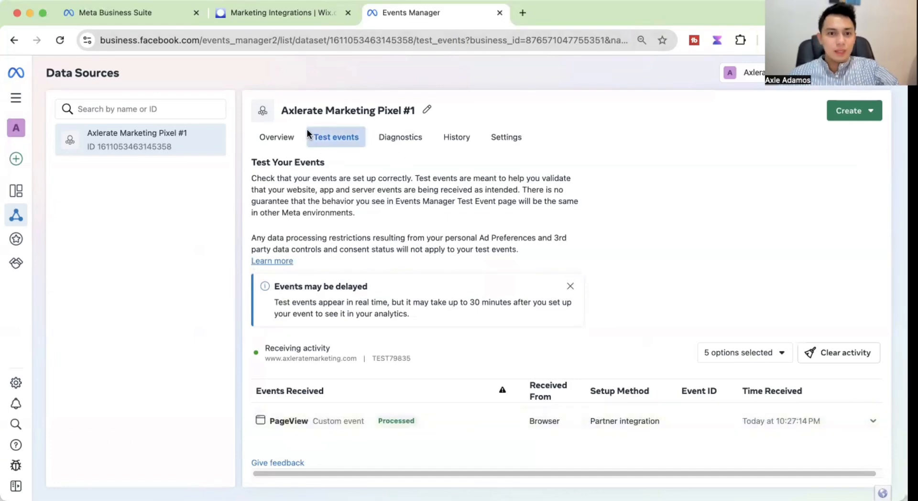
left_click(285, 137)
scroll(581, 260, "down", 4)
scroll(580, 260, "up", 4)
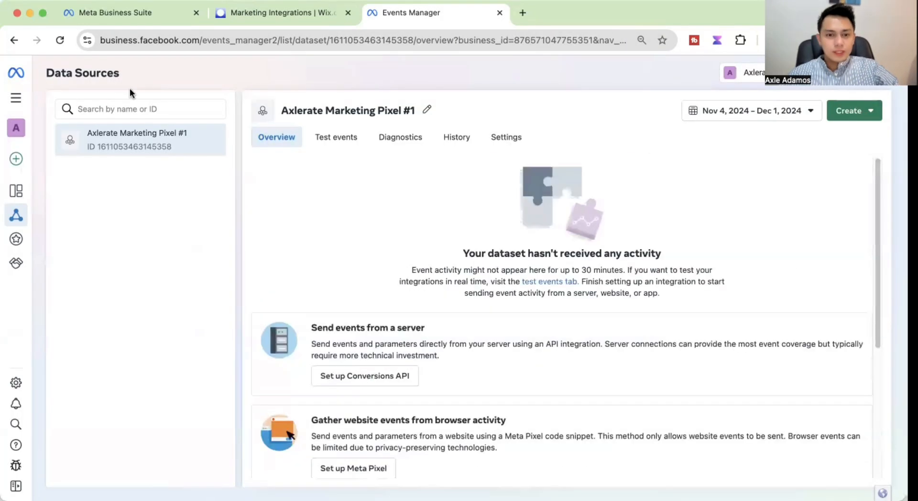
scroll(514, 306, "down", 5)
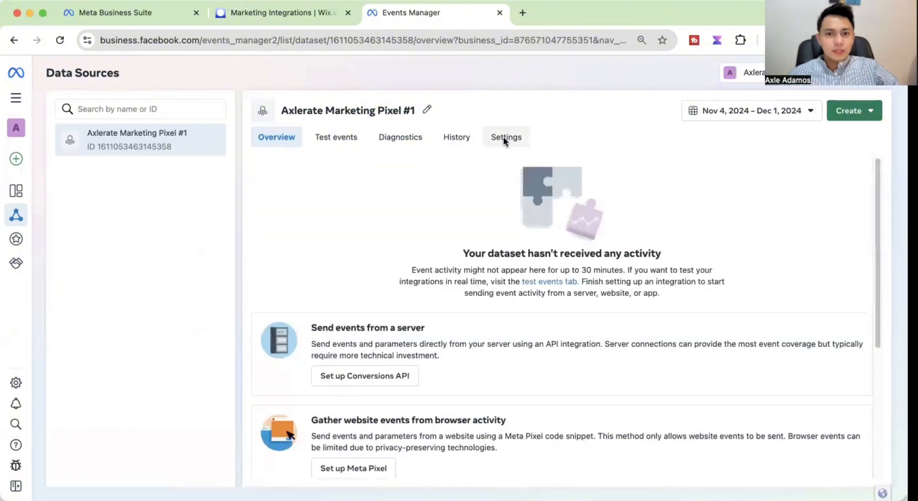
left_click(504, 136)
scroll(386, 258, "down", 8)
scroll(385, 254, "down", 9)
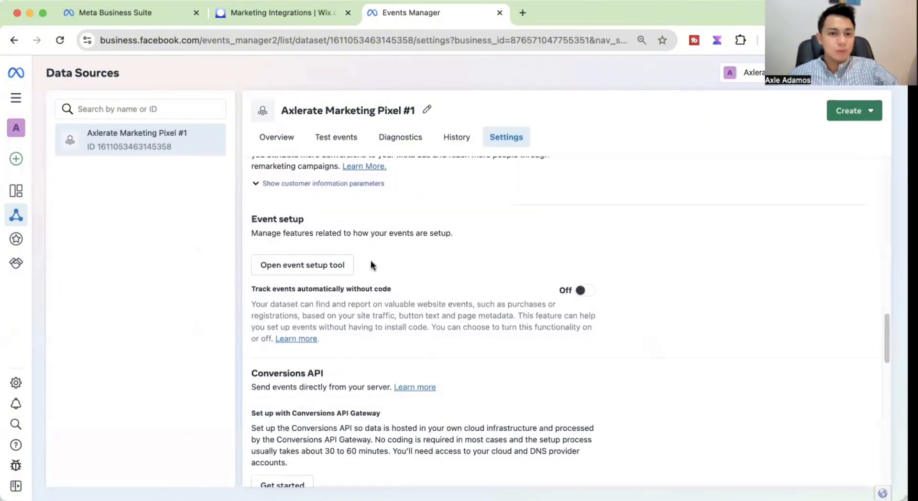
left_click(344, 265)
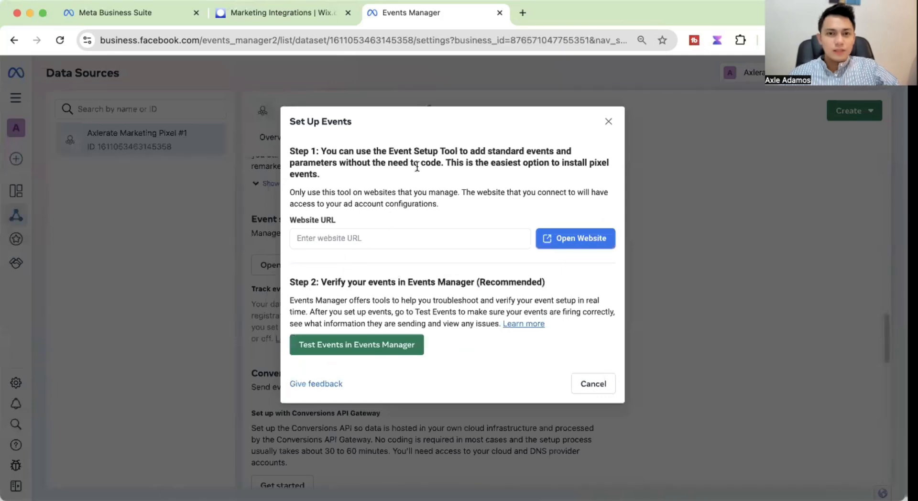
left_click(389, 237)
type("https://www.axleratemarketing.com/")
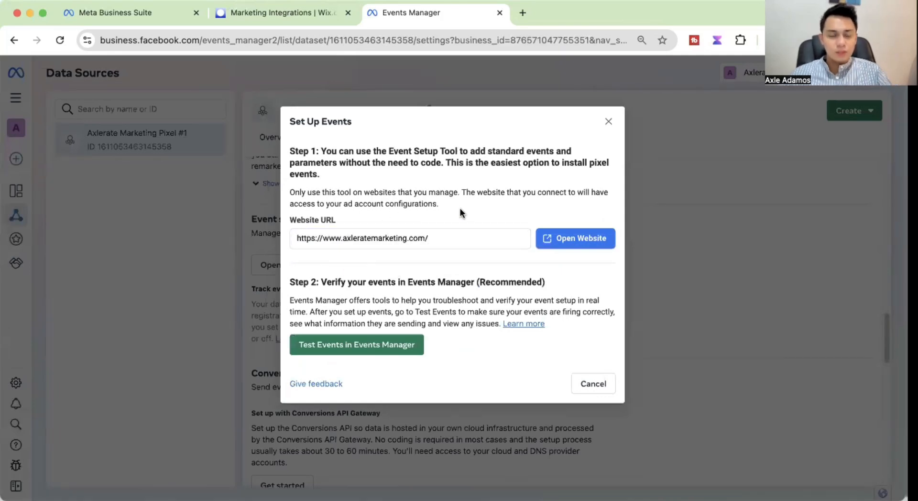
left_click(546, 239)
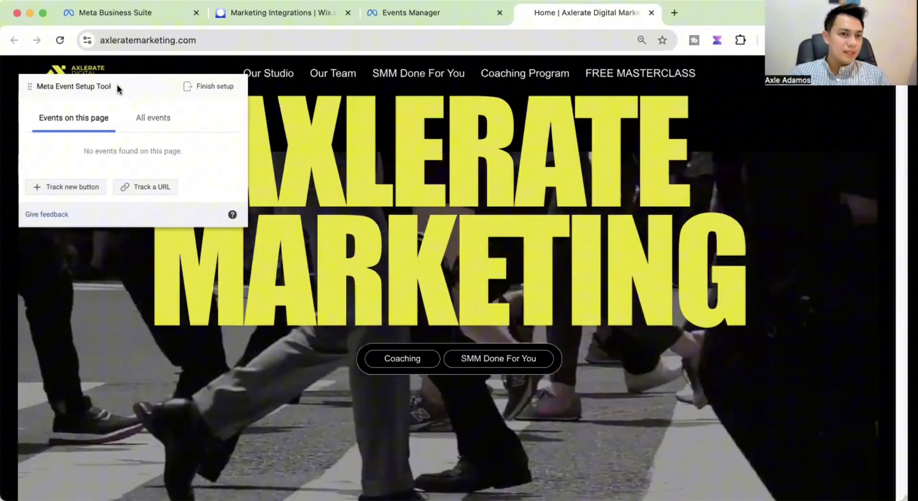
Step: Move the Meta Event Setup Tool clear of the home page content and open the SMM Done For You page
left_click_drag(116, 84, 522, 165)
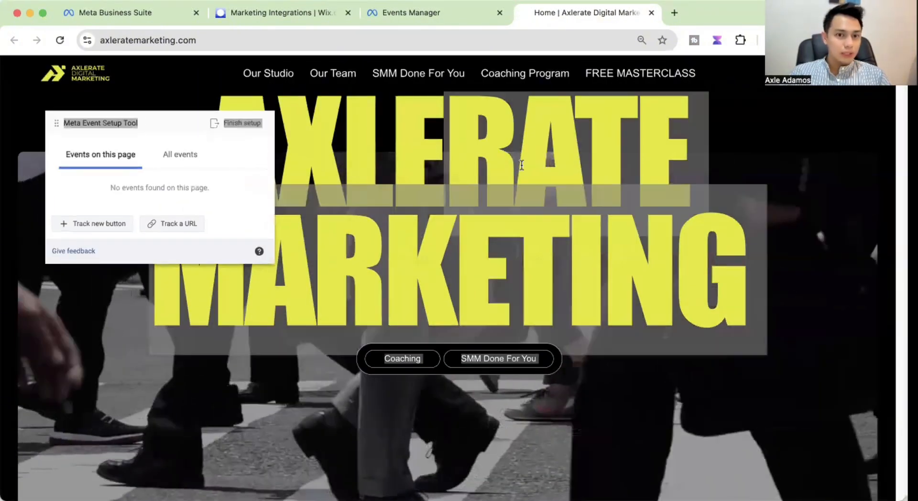
left_click_drag(160, 123, 100, 70)
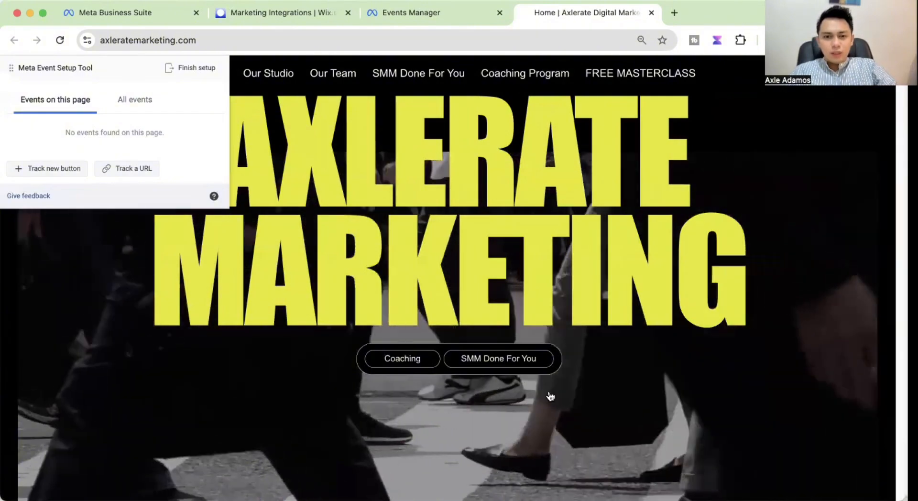
scroll(641, 272, "down", 15)
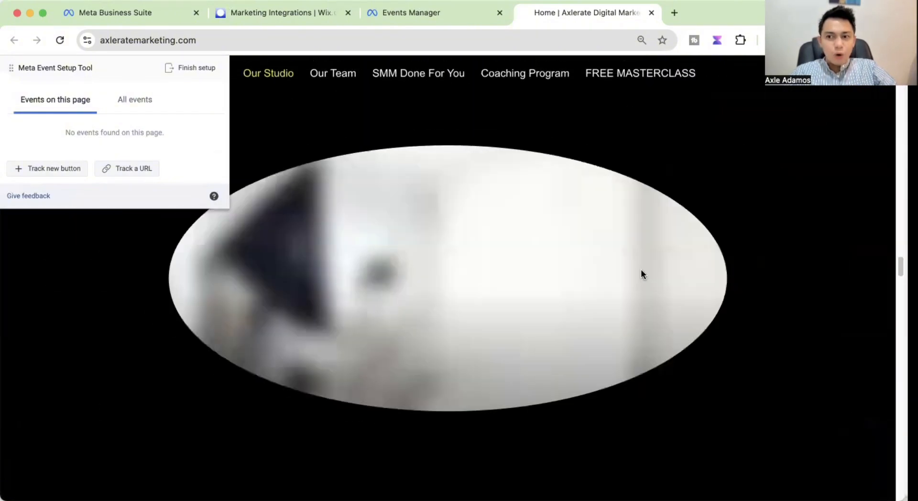
scroll(641, 274, "up", 15)
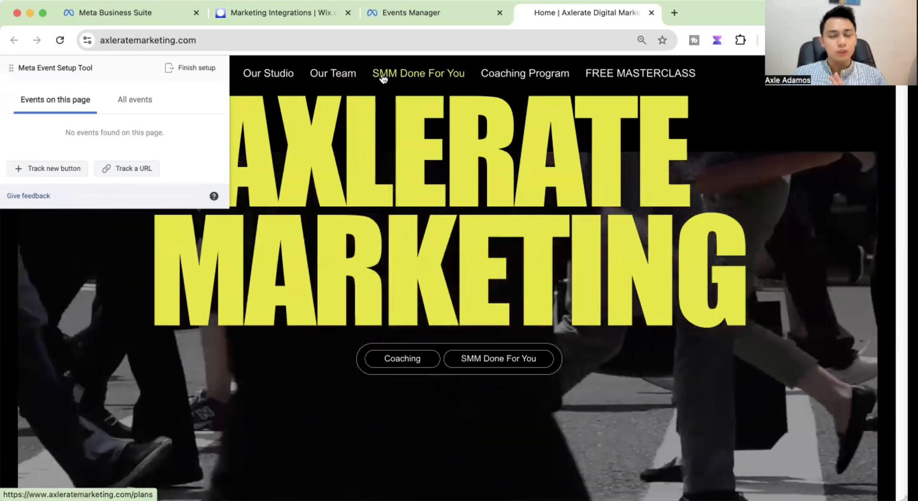
left_click(382, 76)
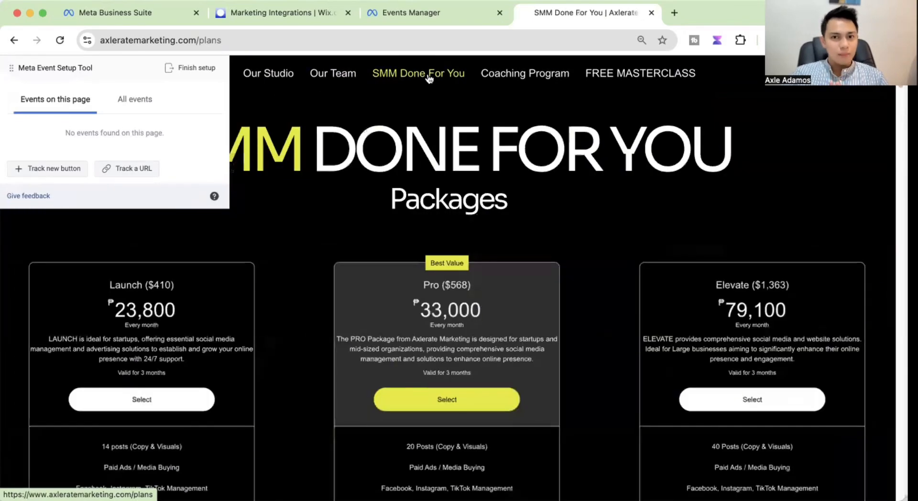
Step: Examine the SMM Done For You page for buttons to track, including the one for availing a package
scroll(469, 330, "down", 20)
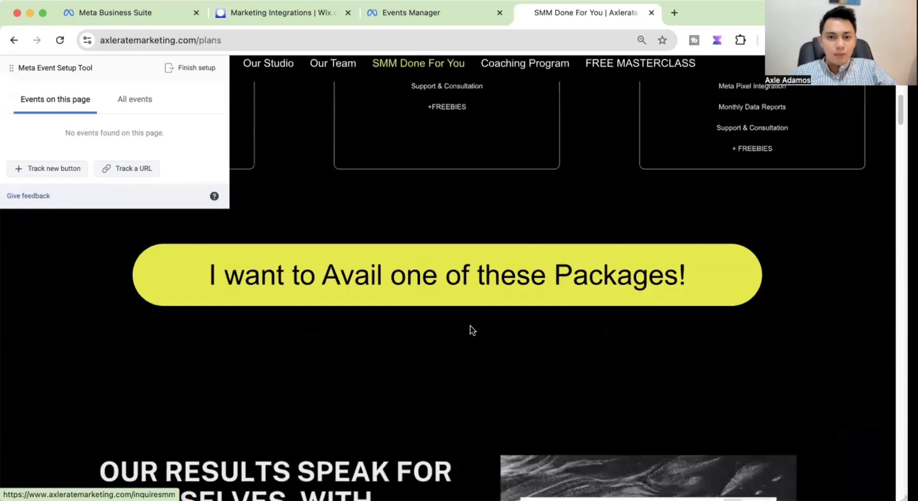
scroll(491, 345, "down", 15)
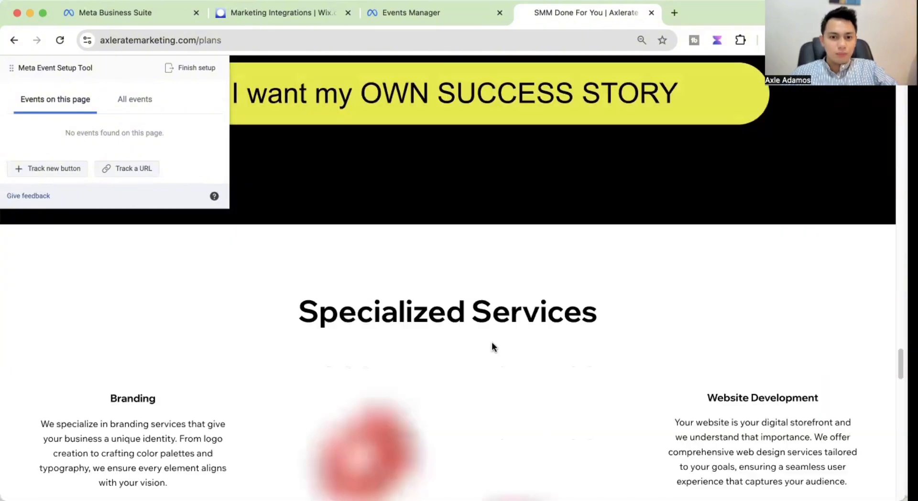
scroll(492, 345, "up", 5)
scroll(738, 292, "down", 5)
scroll(738, 294, "down", 10)
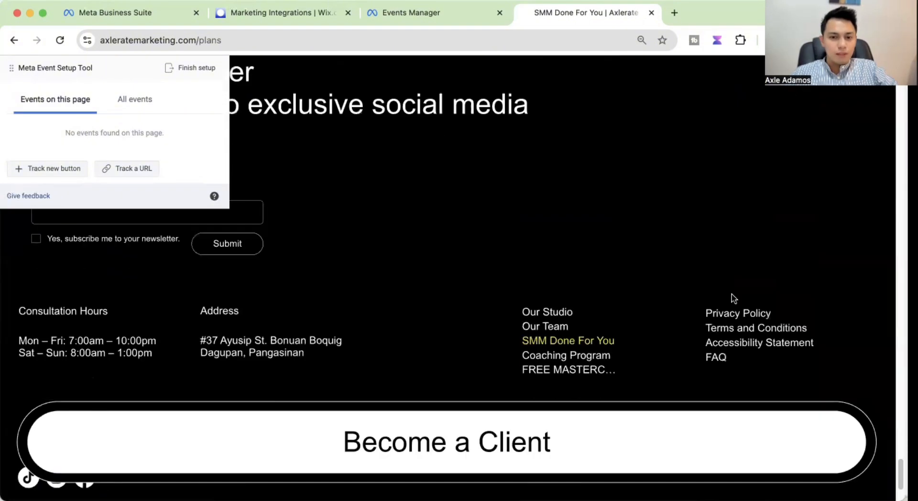
scroll(731, 297, "up", 20)
scroll(693, 282, "down", 1)
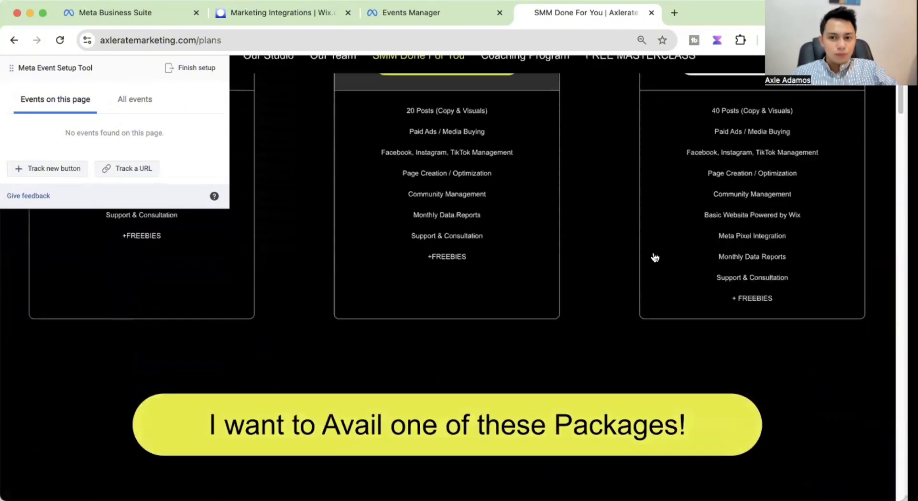
scroll(502, 306, "down", 4)
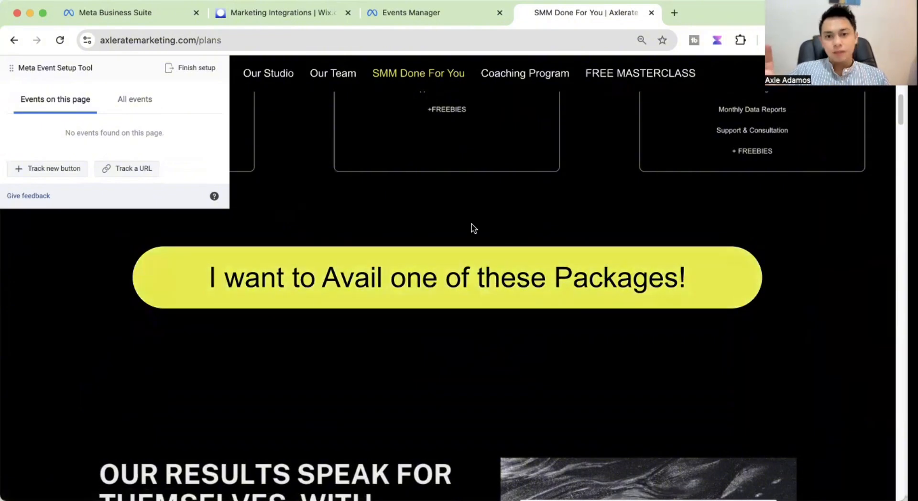
left_click(418, 43)
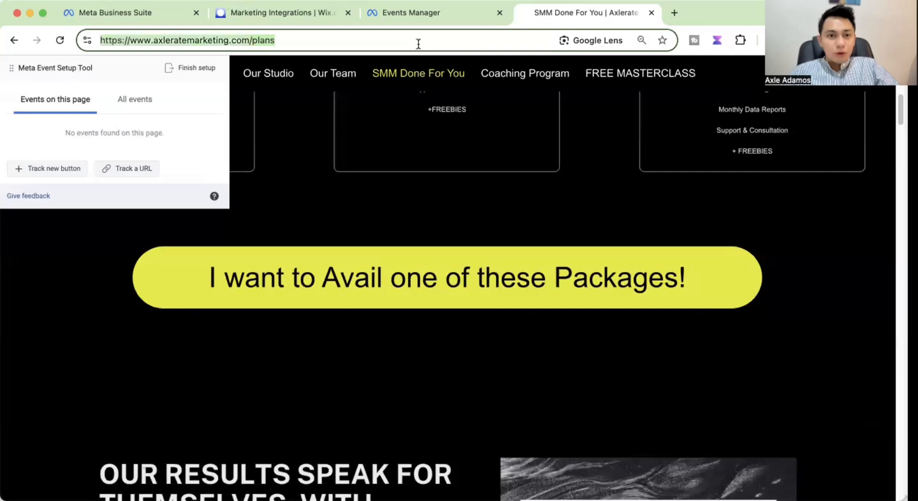
left_click(357, 377)
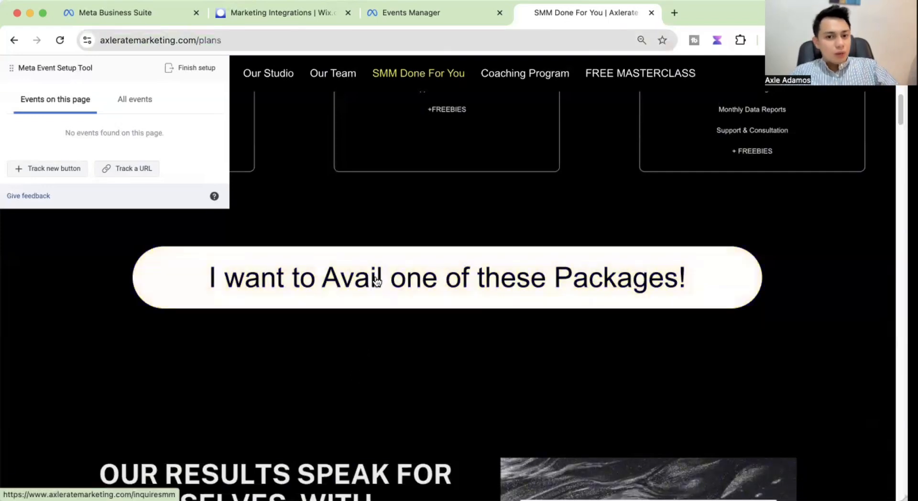
scroll(466, 291, "up", 2)
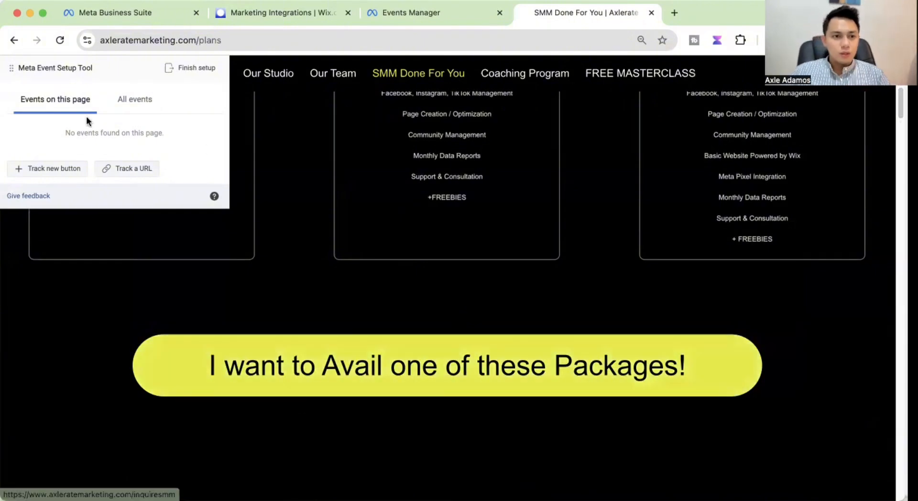
left_click_drag(74, 70, 84, 76)
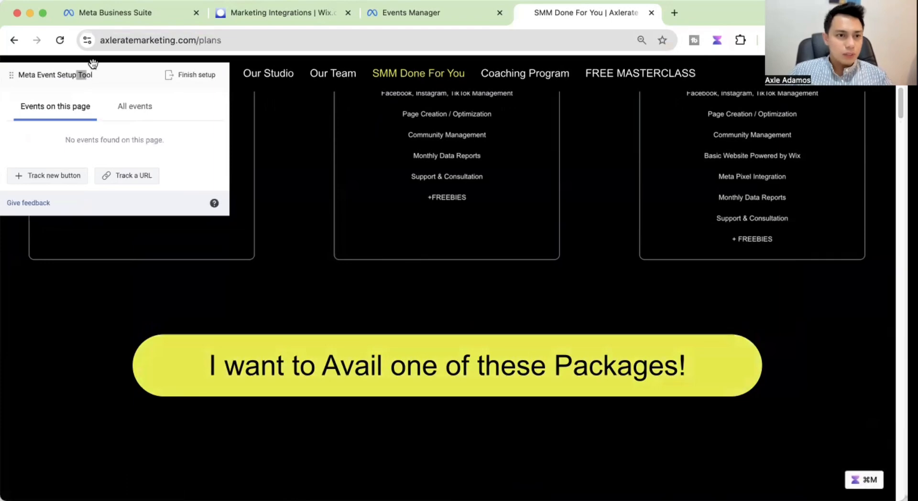
left_click(65, 170)
left_click(308, 368)
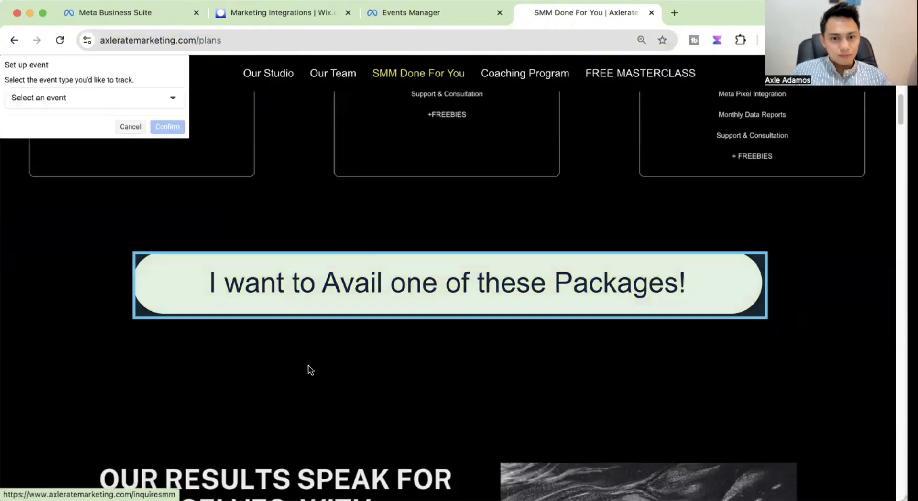
left_click(419, 281)
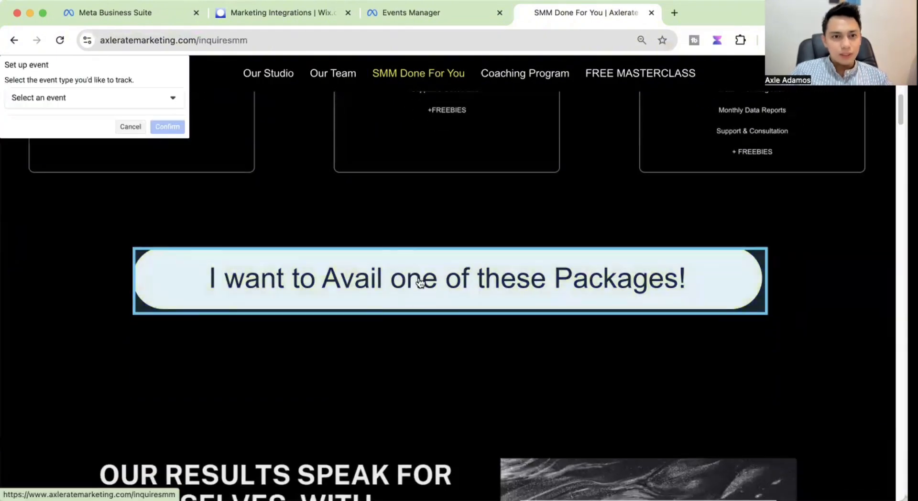
left_click(14, 40)
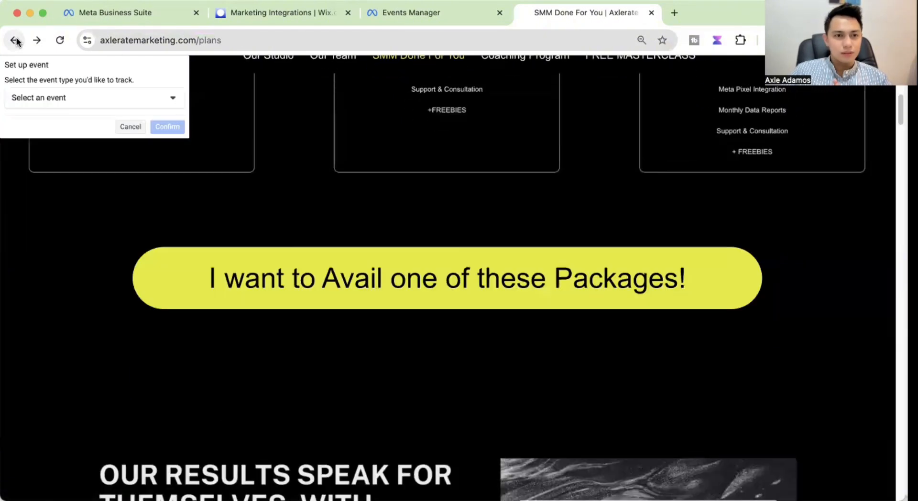
left_click(112, 98)
left_click(112, 97)
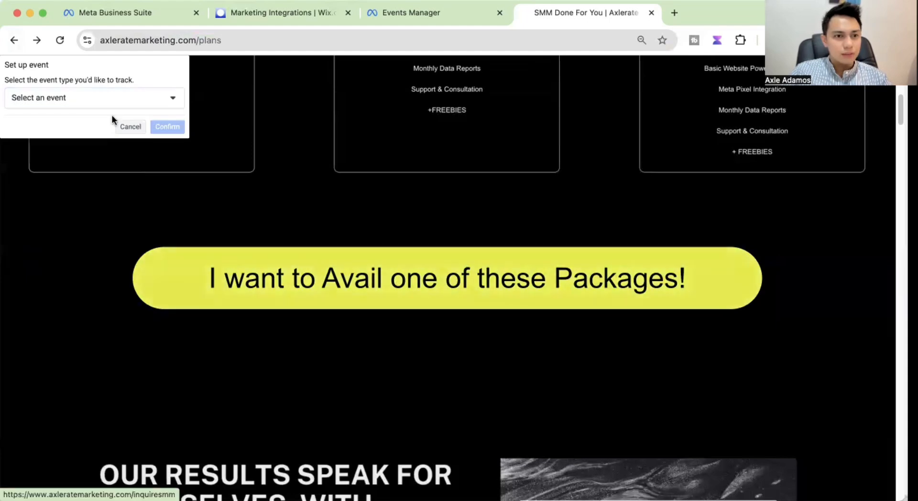
left_click(119, 127)
Step: Start tracking the "I want to Avail one of these Packages!" button and assign it the Initiate Checkout event
left_click(75, 168)
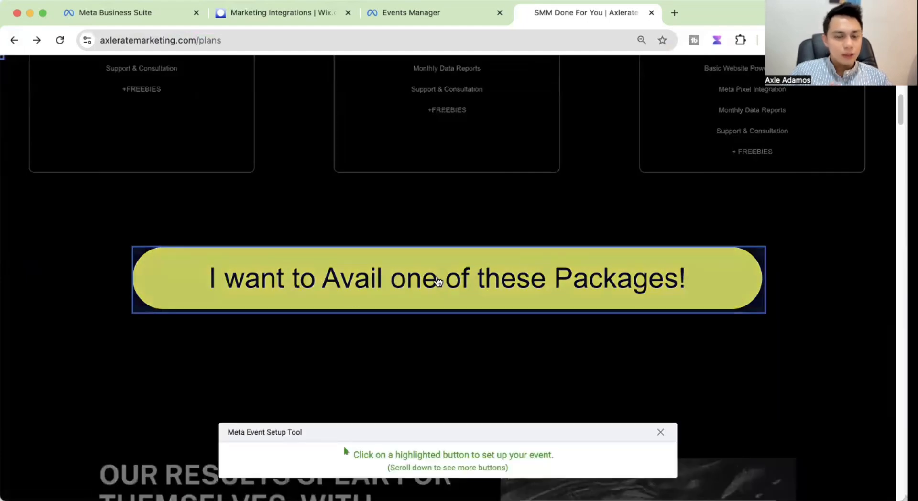
left_click(417, 285)
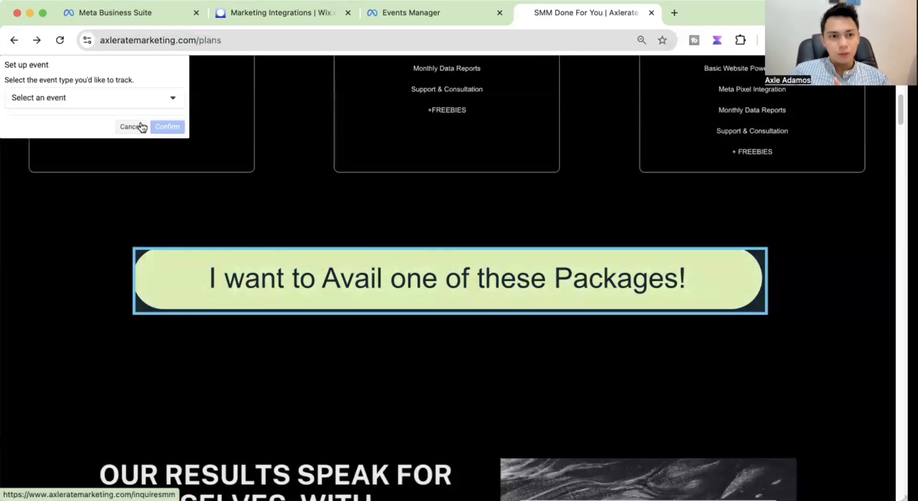
left_click(116, 98)
mouse_move(134, 151)
left_mouse_down()
mouse_move(133, 170)
mouse_move(133, 143)
left_mouse_up()
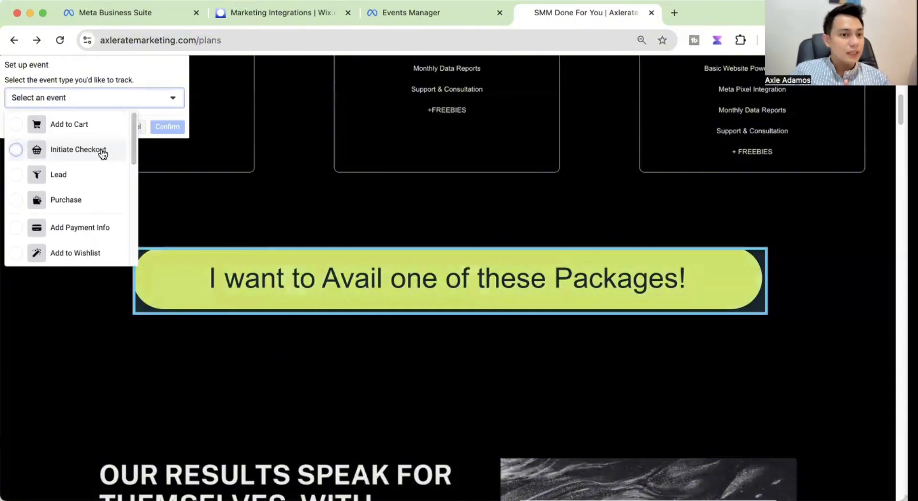
mouse_move(133, 140)
left_mouse_down()
mouse_move(133, 176)
mouse_move(133, 138)
left_mouse_up()
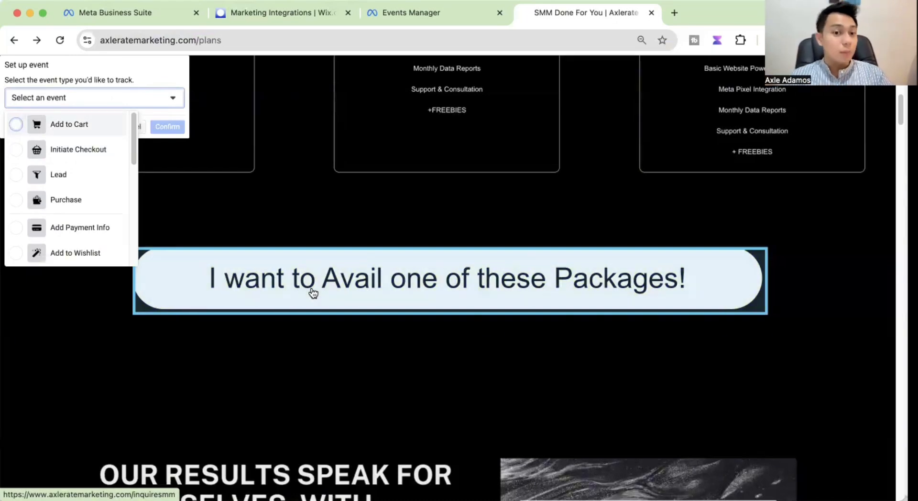
double_click(20, 147)
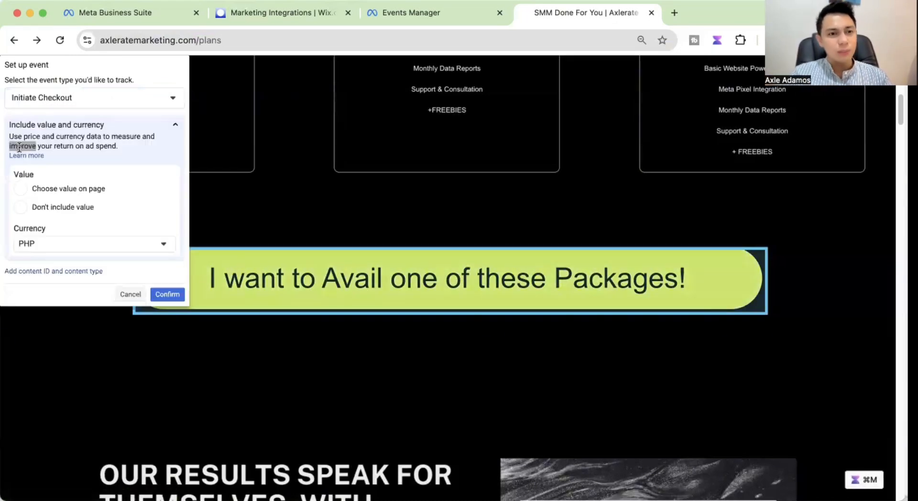
left_click(95, 114)
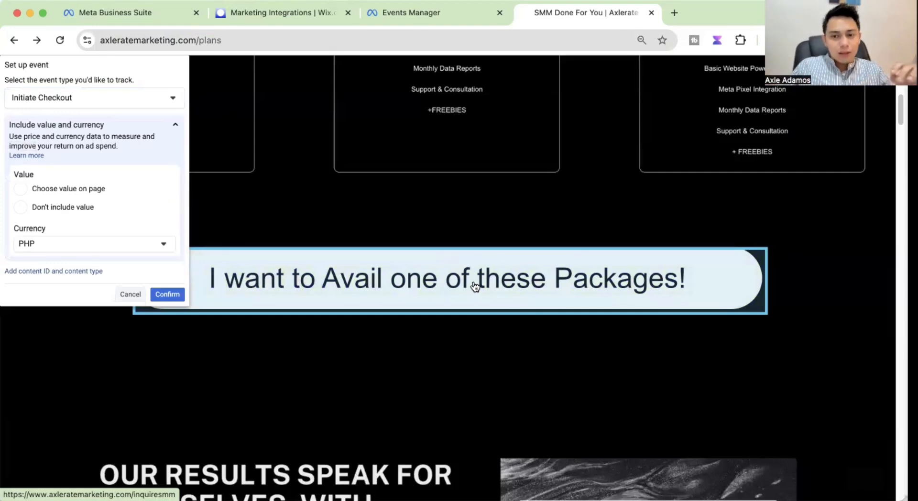
Step: Try to take the Initiate Checkout event's value from the page in PHP, searching the page for a selectable amount
left_click(91, 188)
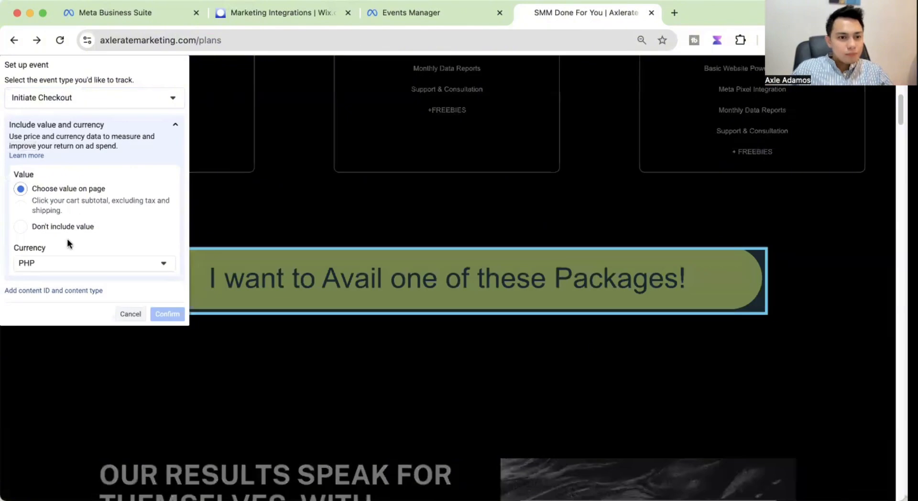
left_click(81, 262)
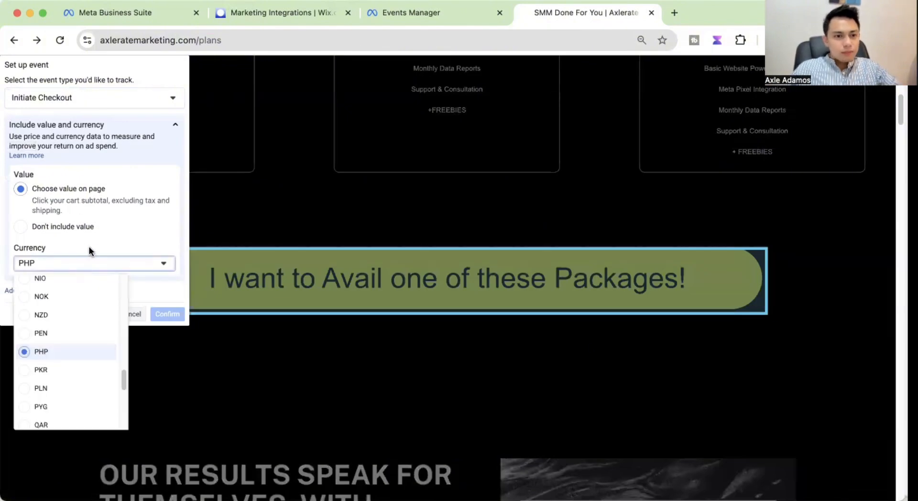
left_click(126, 265)
scroll(526, 248, "up", 10)
scroll(478, 229, "down", 20)
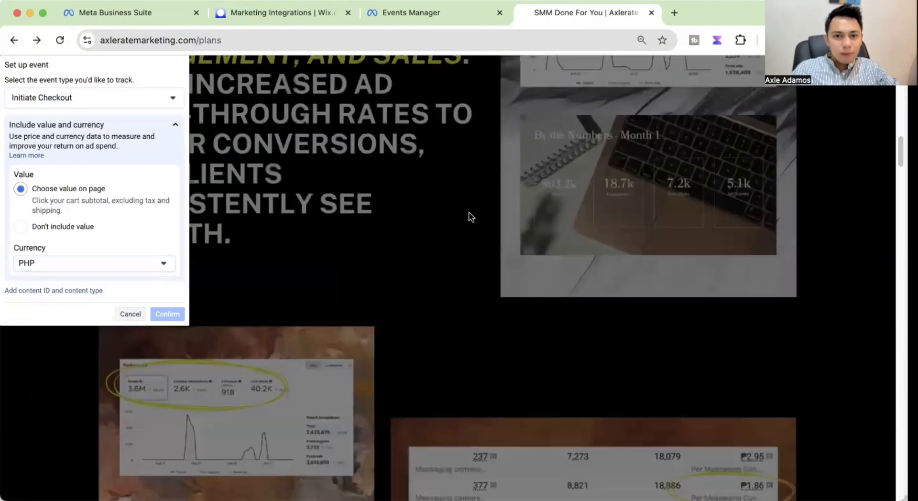
scroll(469, 222, "down", 15)
scroll(217, 259, "up", 20)
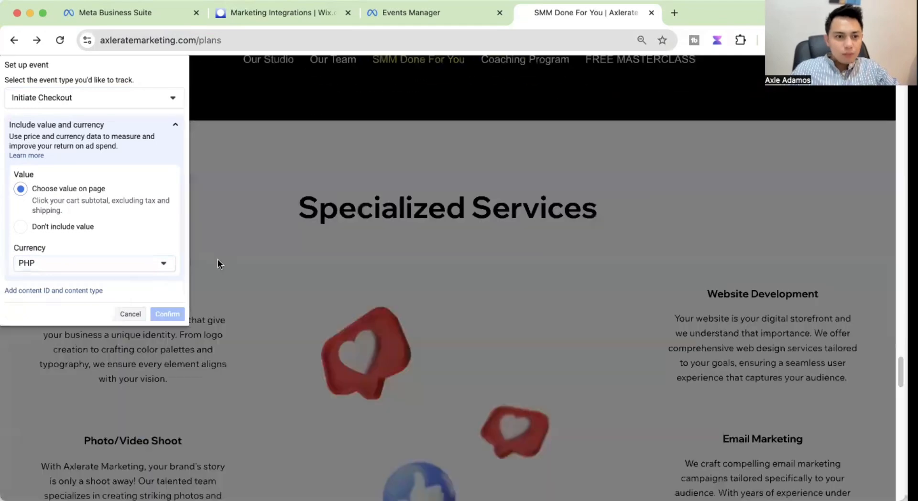
scroll(146, 244, "up", 15)
left_click(81, 227)
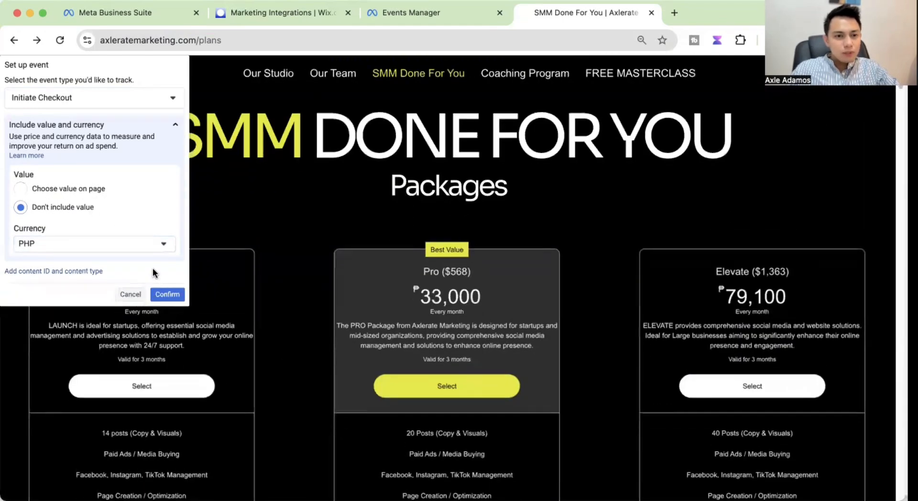
left_click(67, 188)
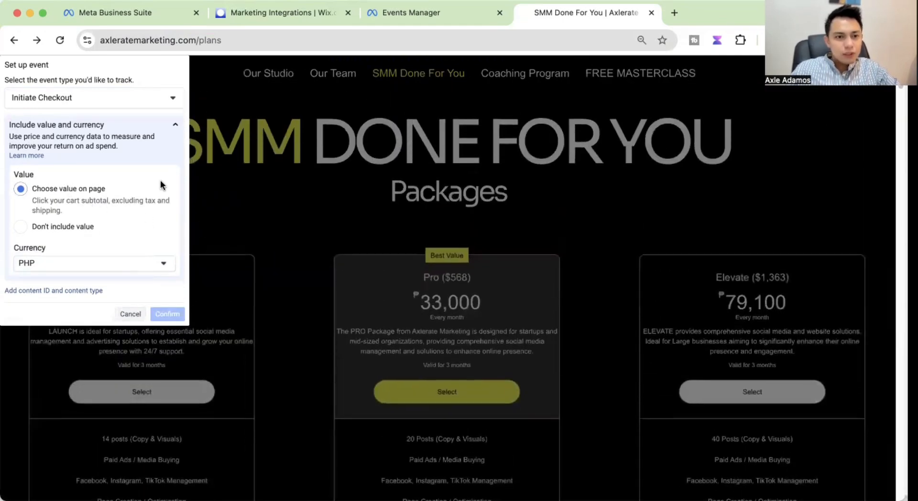
scroll(454, 351, "down", 20)
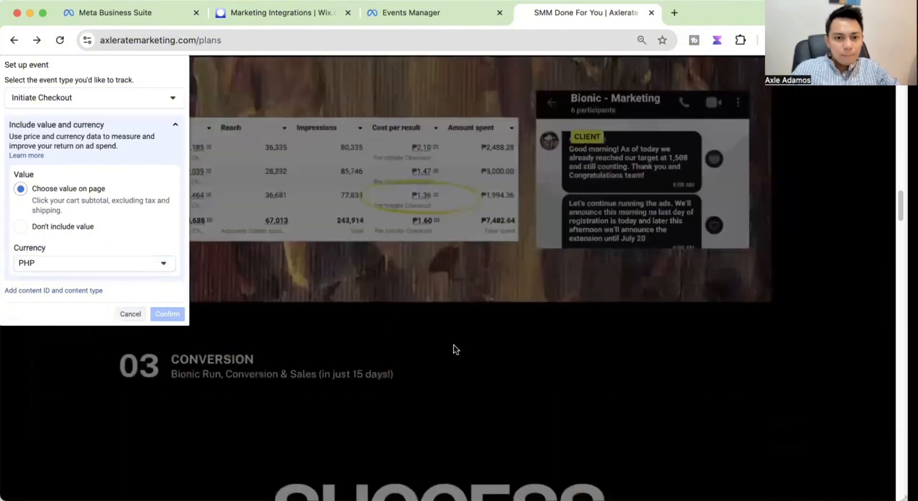
scroll(455, 350, "down", 15)
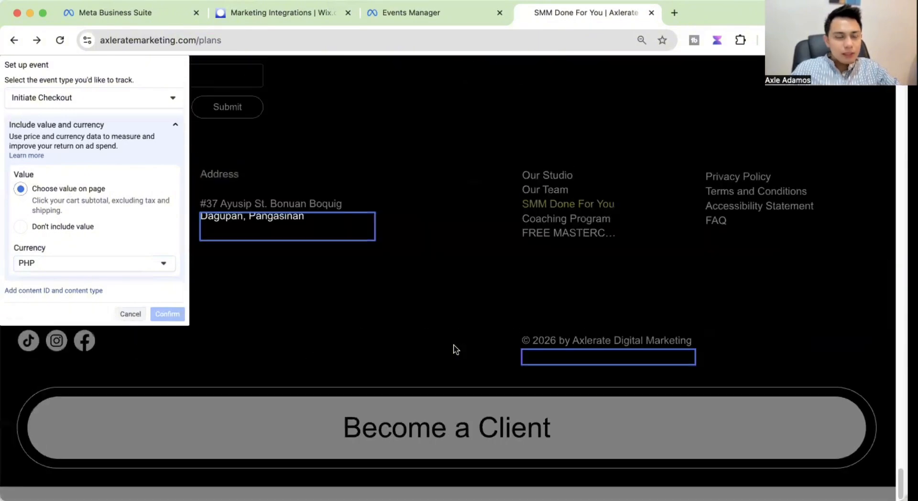
scroll(454, 350, "up", 20)
scroll(454, 351, "up", 10)
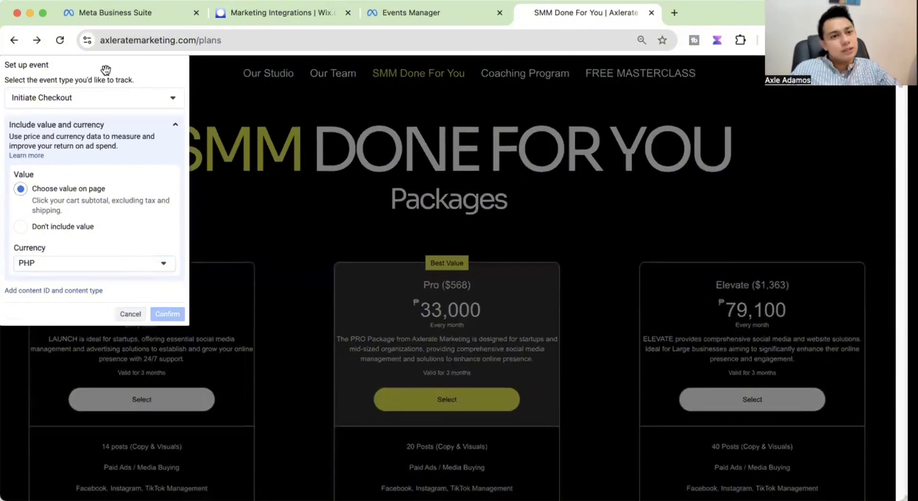
left_click_drag(117, 71, 144, 94)
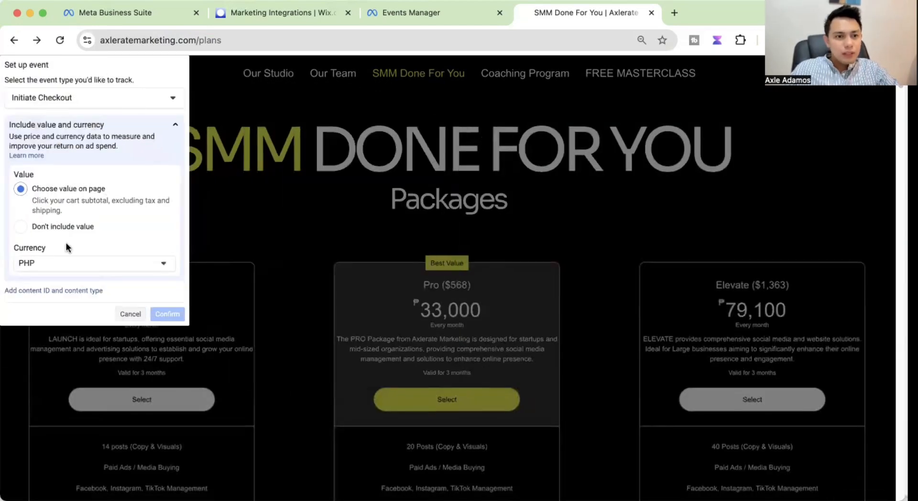
Step: Leave the value out of the package button's Initiate Checkout event and save the event
left_click(60, 226)
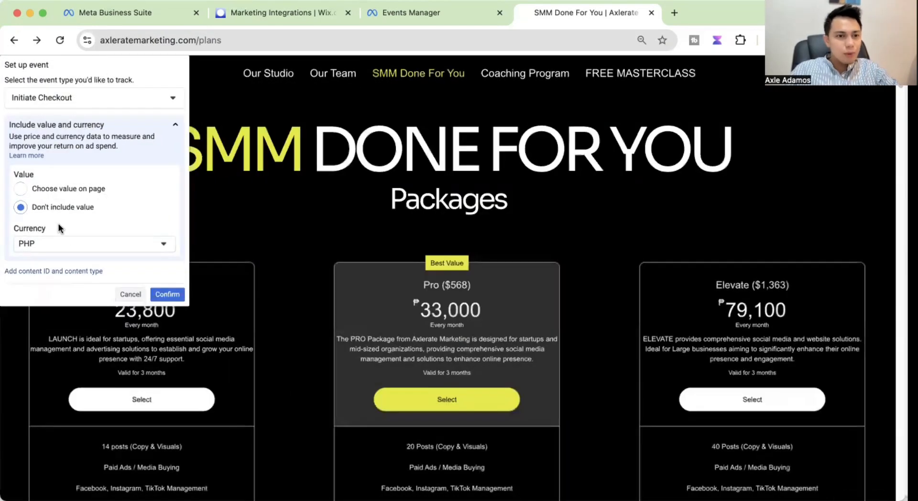
left_click(167, 294)
scroll(473, 277, "down", 10)
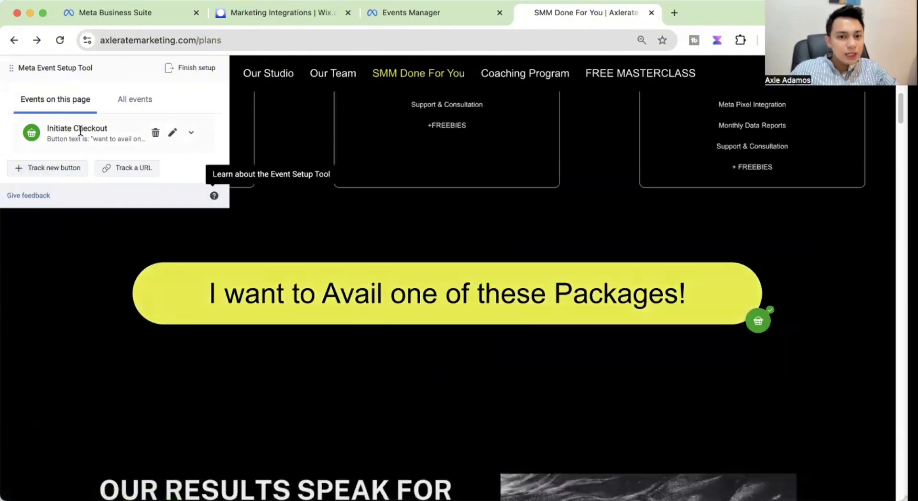
Step: Track the "I want my OWN SUCCESS STORY" button with an Initiate Checkout event in PHP
scroll(423, 321, "down", 4)
scroll(415, 321, "down", 15)
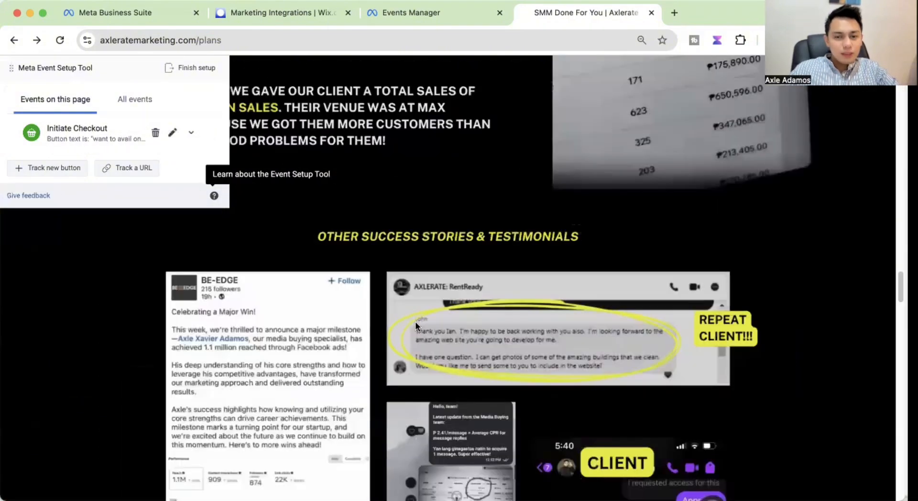
scroll(299, 356, "up", 8)
left_click(48, 171)
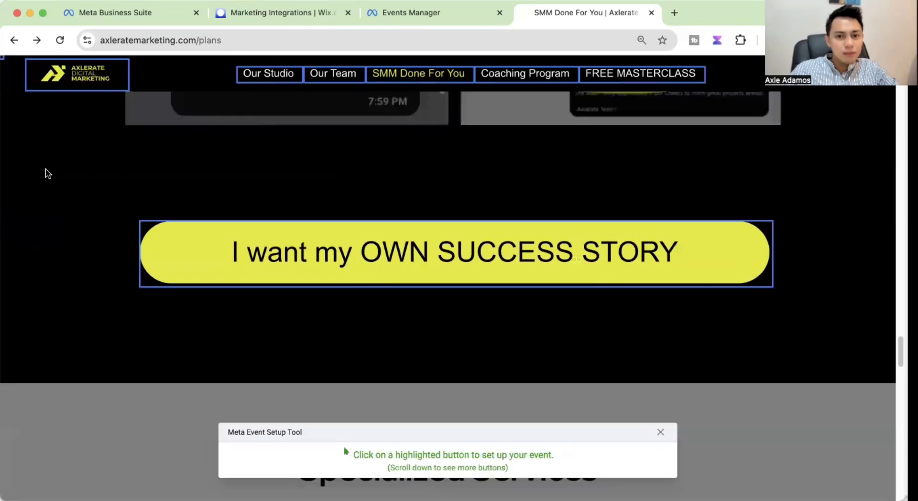
left_click(253, 258)
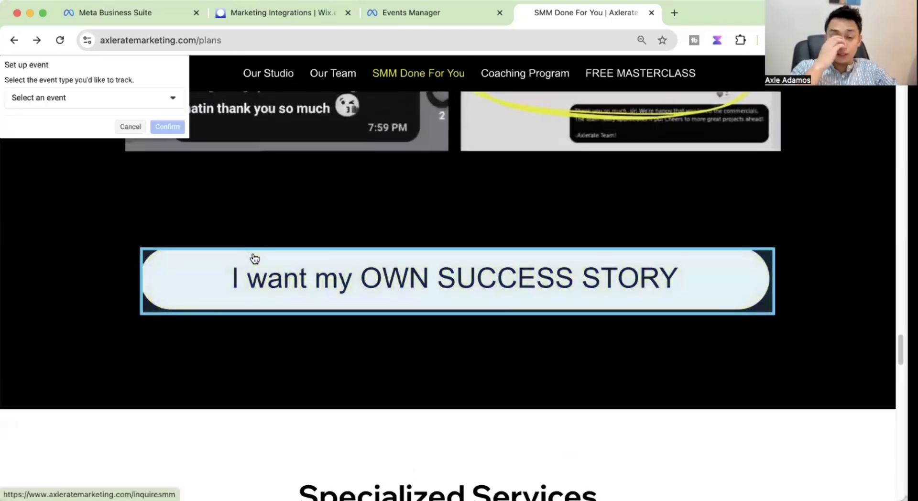
left_click(91, 97)
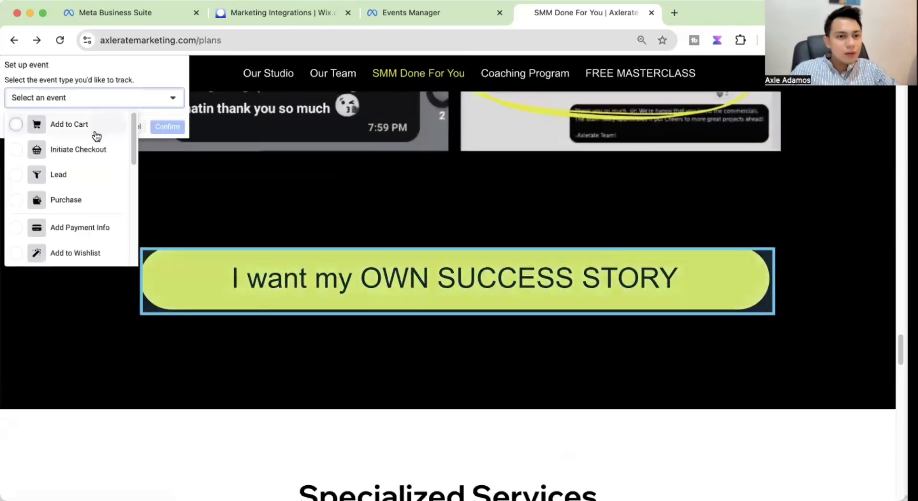
left_click(91, 147)
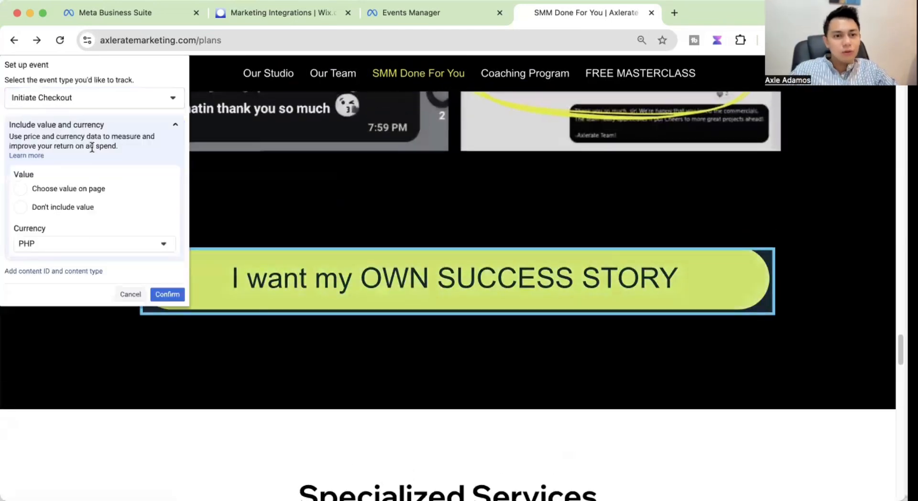
left_click(169, 295)
Step: Track the "Become a Client" button as an Initiate Checkout event without including a value
scroll(389, 289, "down", 8)
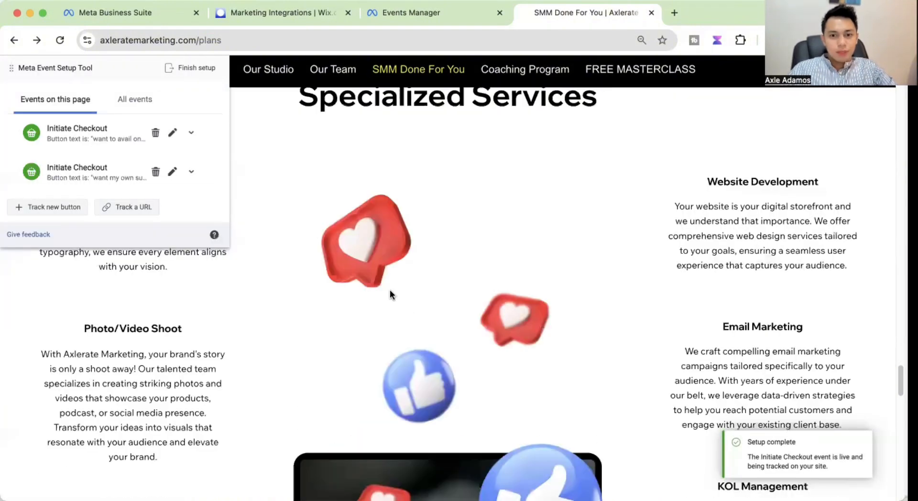
scroll(389, 288, "down", 15)
scroll(379, 307, "up", 3)
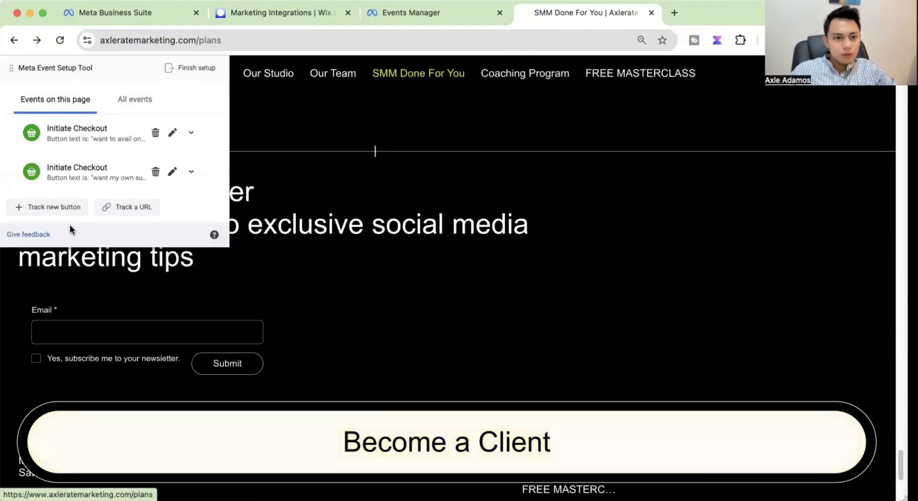
left_click(66, 208)
left_click(77, 454)
scroll(88, 449, "down", 3)
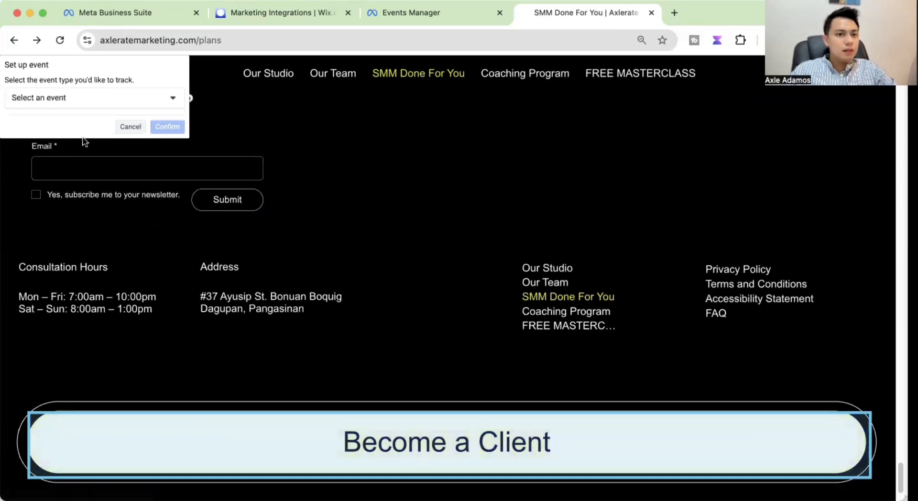
left_click(68, 107)
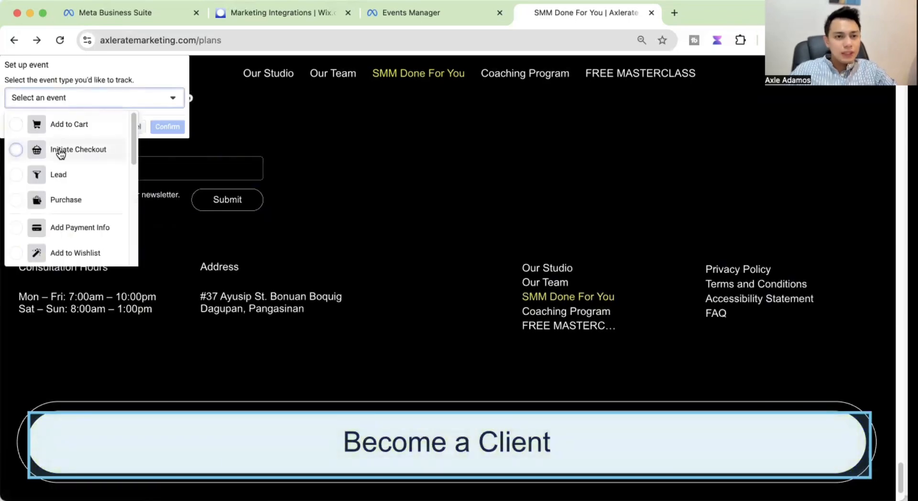
left_click(62, 149)
left_click(154, 295)
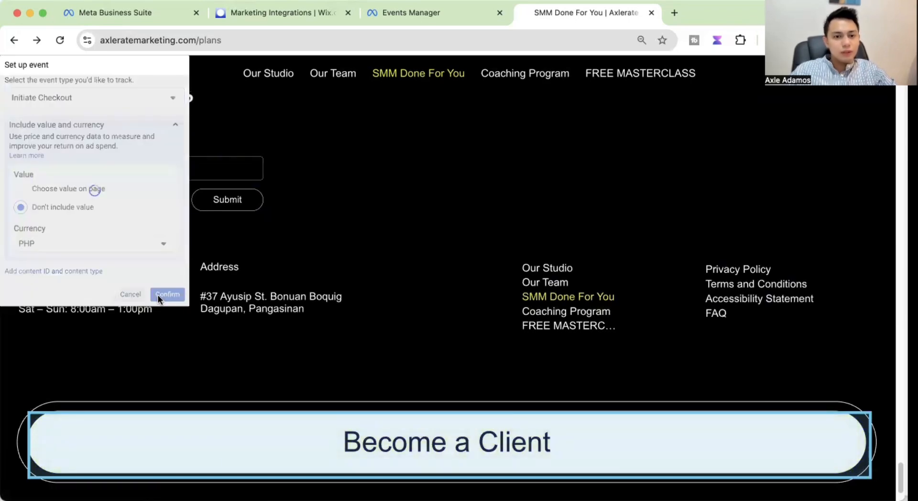
Step: Open the SMM inquiry form through the tracked package button and look over its fields and Submit button
scroll(405, 206, "up", 20)
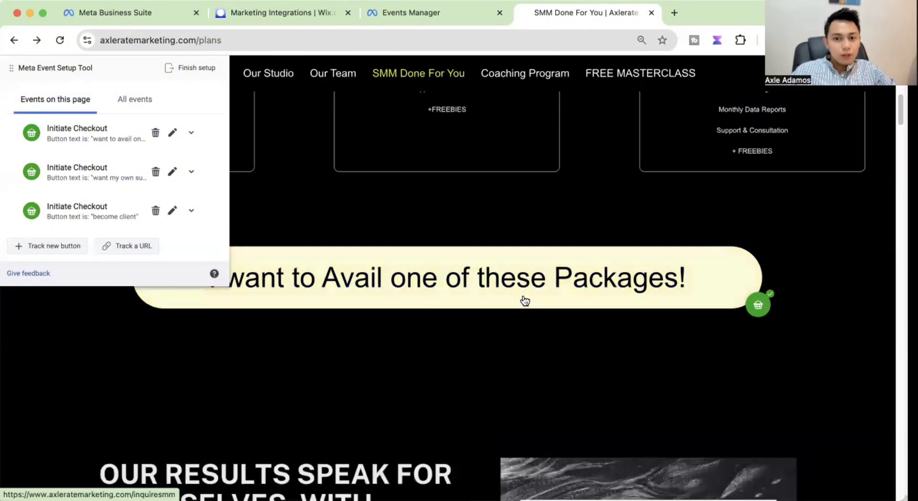
left_click(522, 298)
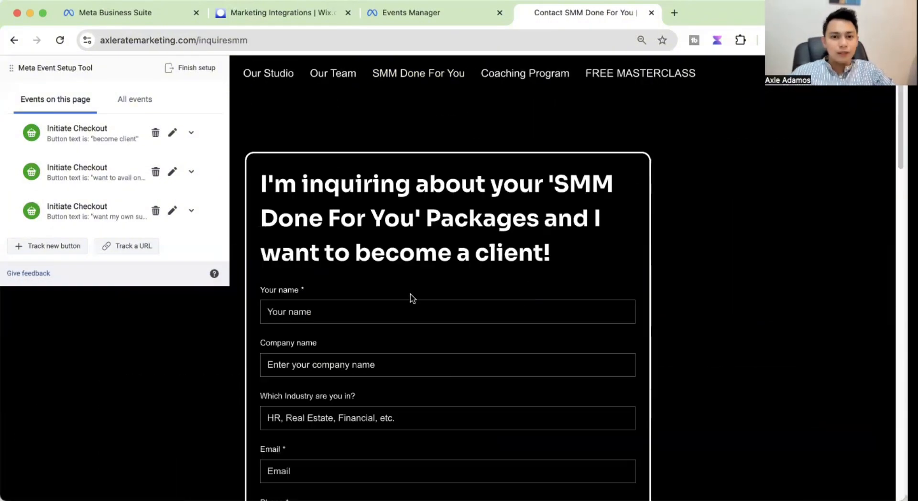
scroll(412, 298, "down", 10)
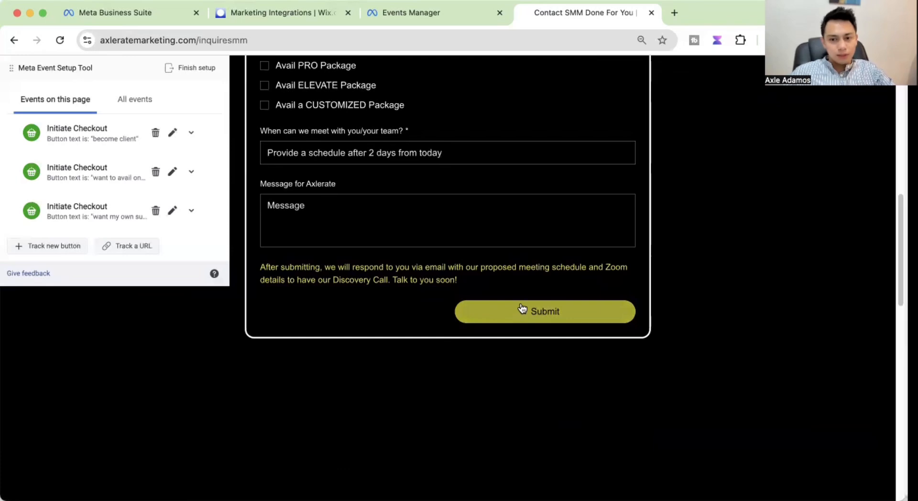
scroll(407, 200, "up", 10)
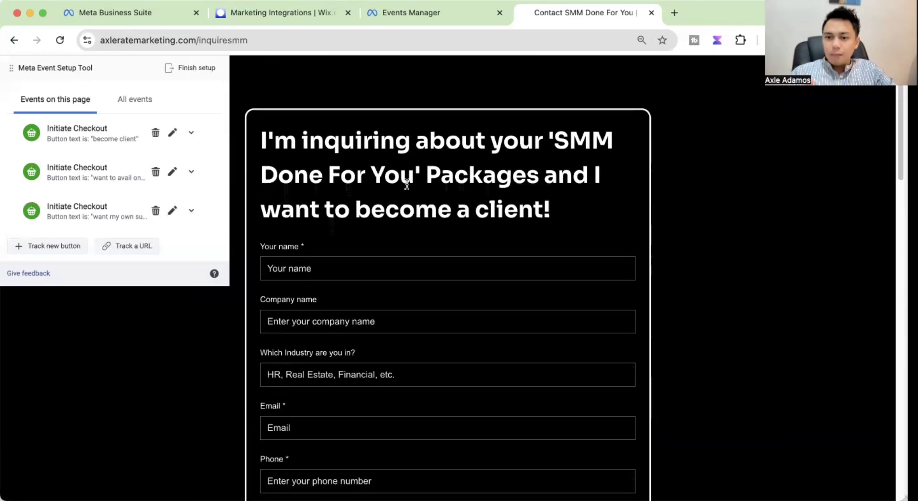
scroll(407, 184, "down", 1)
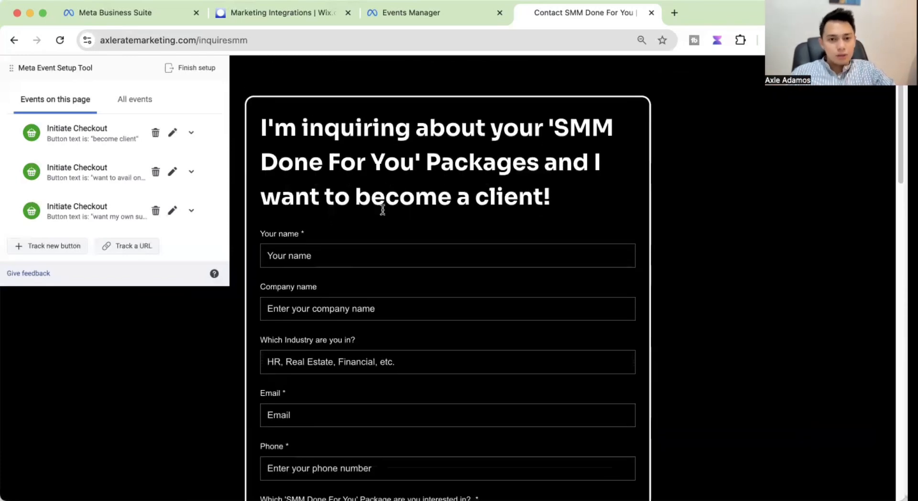
Step: Fill in the inquiry form's name, Axlerate Digital Marketing company, e-mail and phone from the saved contact details, and enter Real Estate as the industry
left_click(385, 256)
left_click(384, 284)
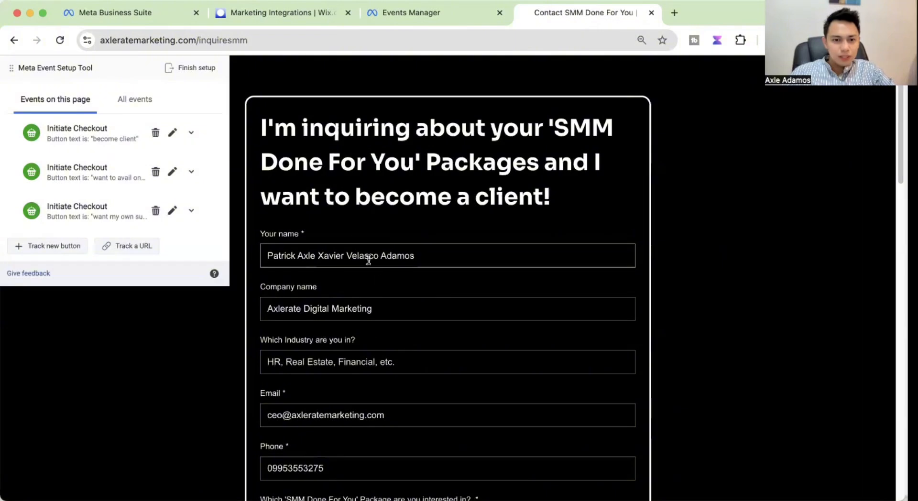
scroll(388, 322, "down", 3)
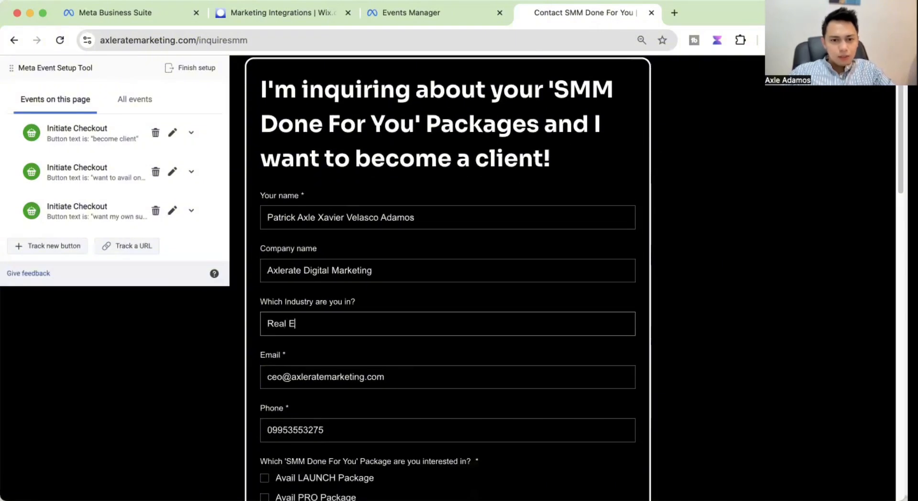
scroll(380, 403, "down", 10)
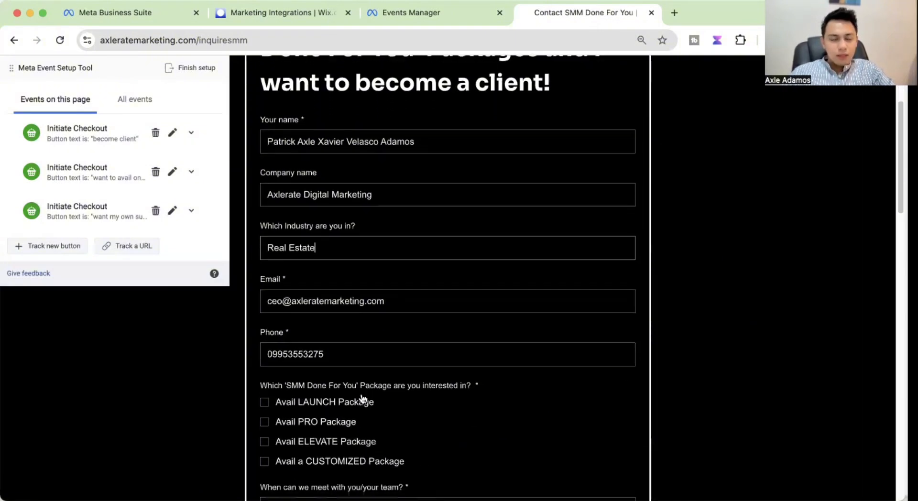
Step: Choose the LAUNCH Package in the inquiry form, enter "Wednesday at 2pm" as the meeting time and "None" as the message
left_click(265, 313)
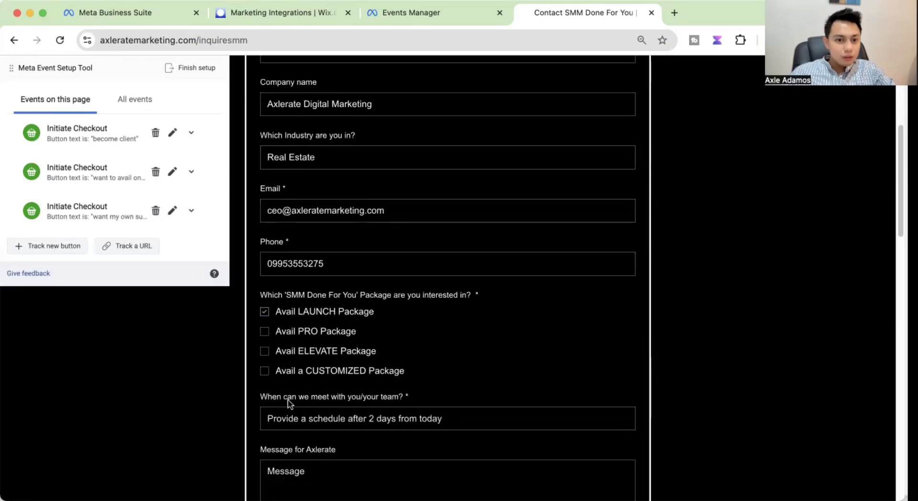
scroll(287, 403, "down", 10)
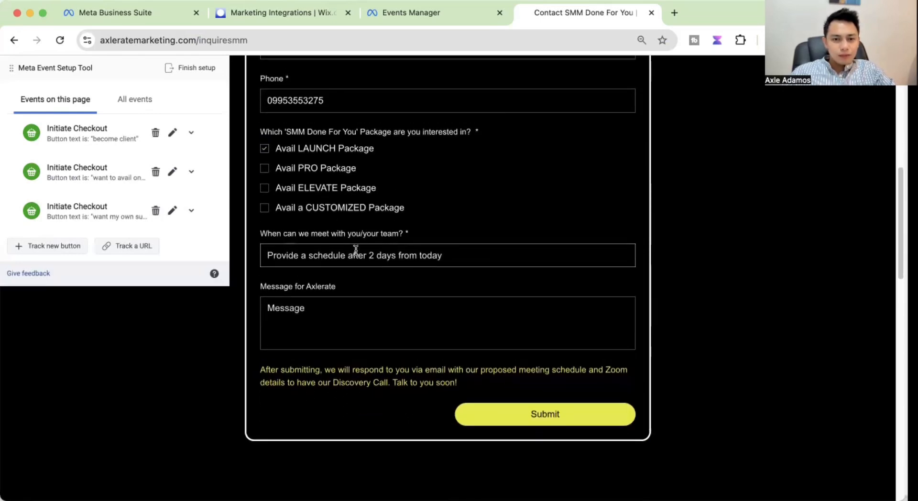
type("Wednesday at 2pm")
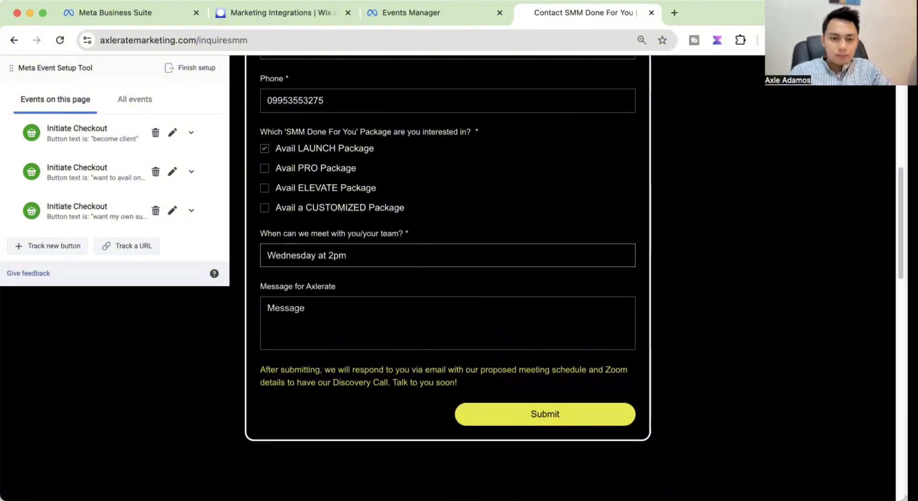
left_click(518, 321)
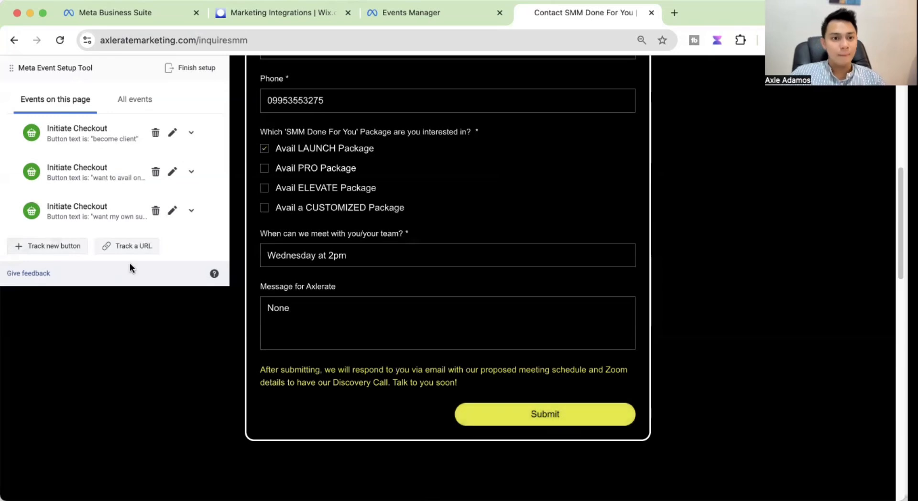
Step: Track the inquiry form's Submit button as a Purchase event without a value, in PHP
left_click(70, 248)
left_click(478, 412)
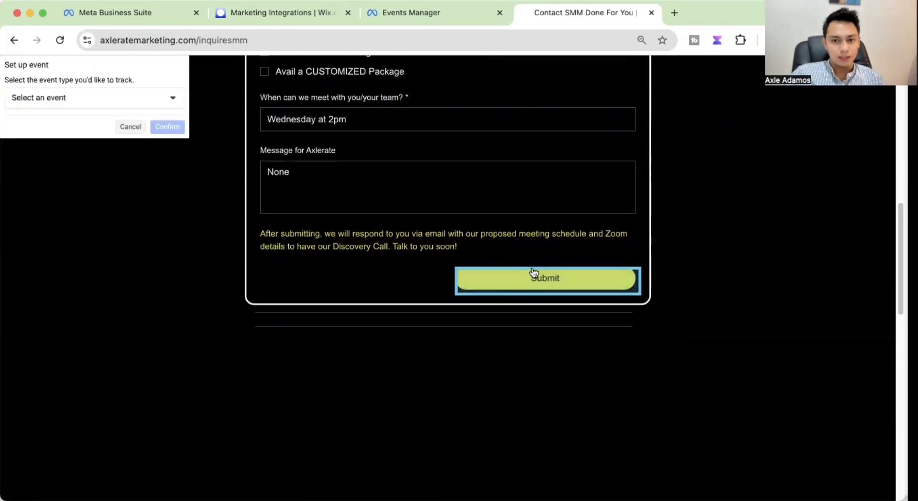
left_click(71, 97)
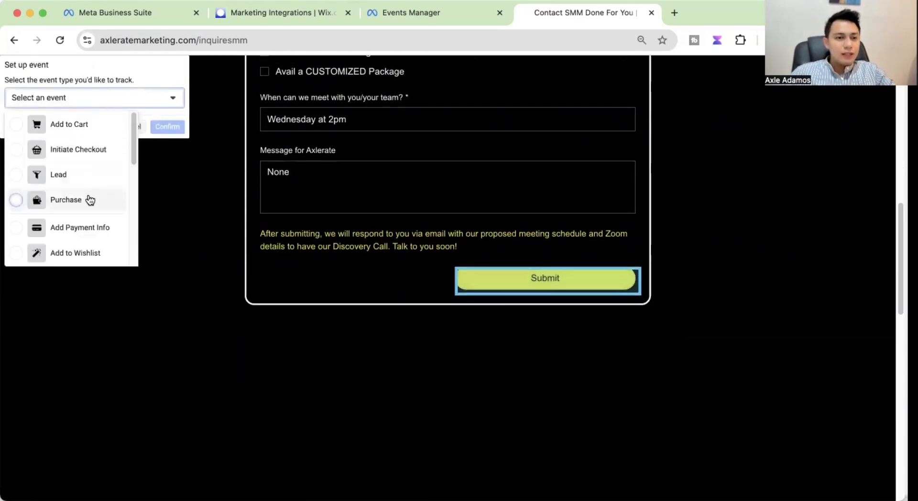
left_click(65, 200)
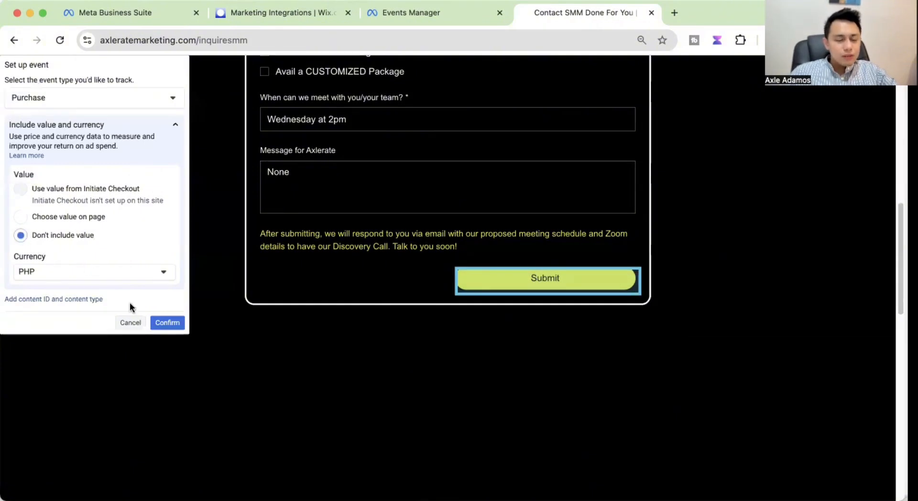
left_click(162, 323)
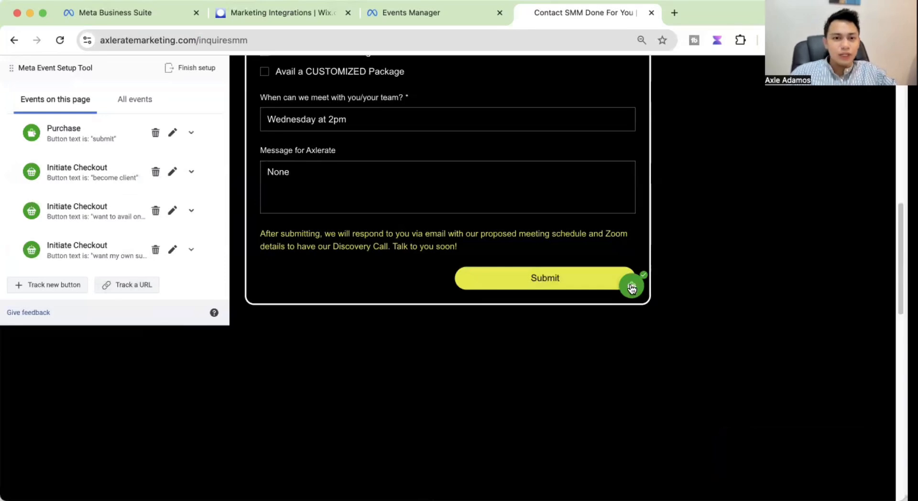
Step: Review the tracked buttons on the SMM Done For You page and the Submit button of the inquiry form reached from the success story button
scroll(539, 294, "up", 10)
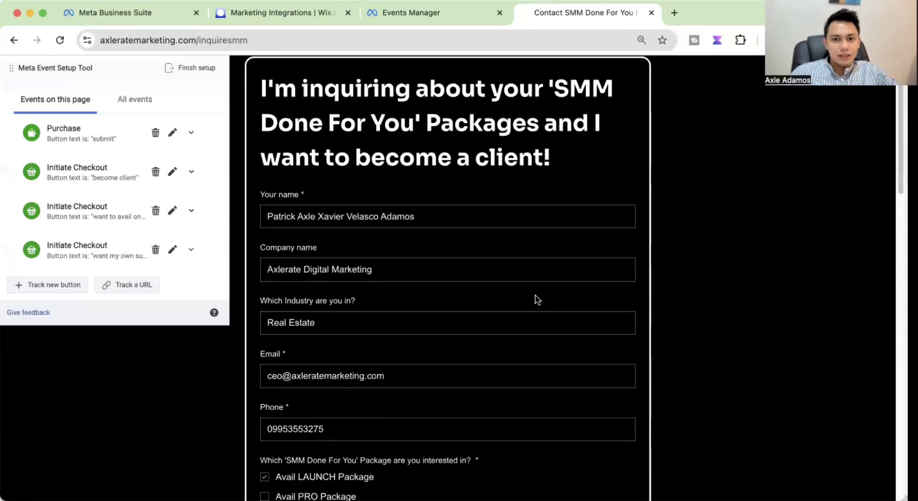
scroll(536, 301, "down", 7)
scroll(616, 398, "up", 8)
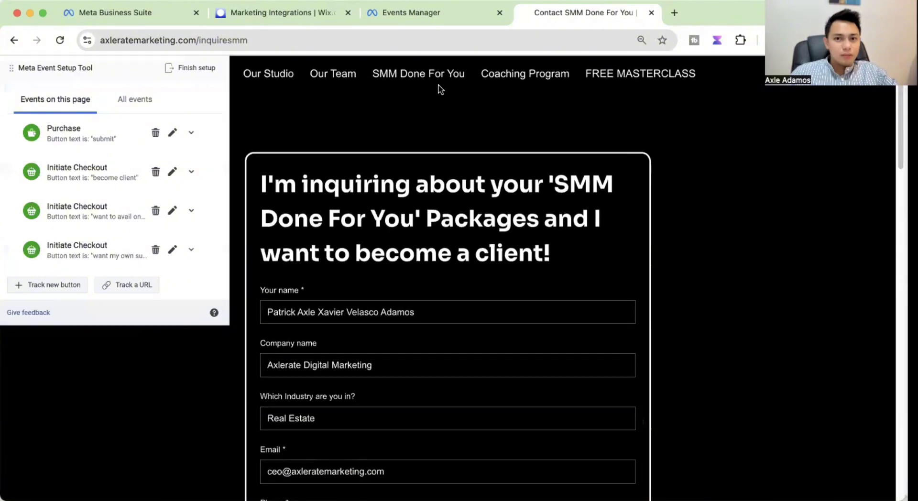
left_click(436, 75)
scroll(454, 241, "down", 9)
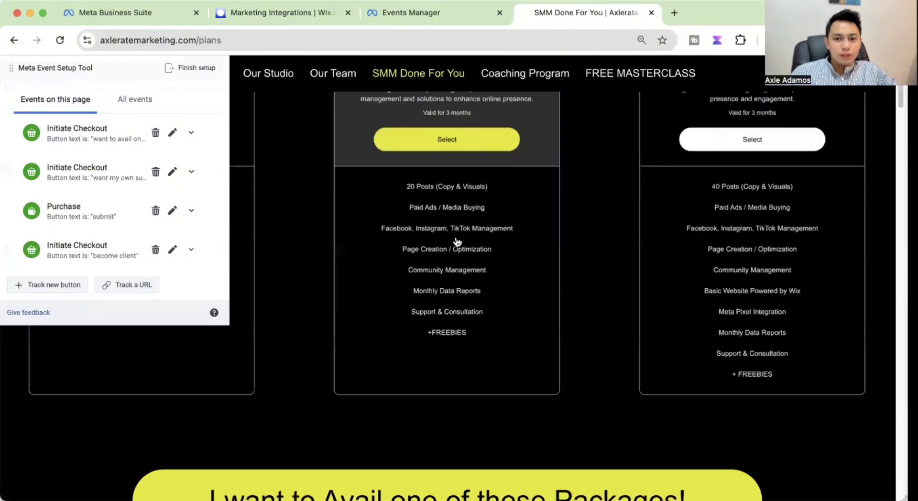
scroll(758, 290, "down", 20)
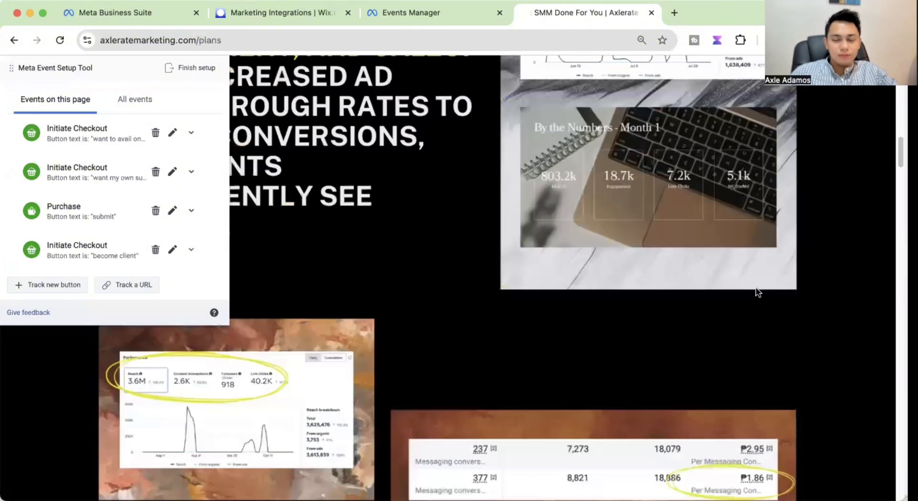
scroll(742, 293, "down", 20)
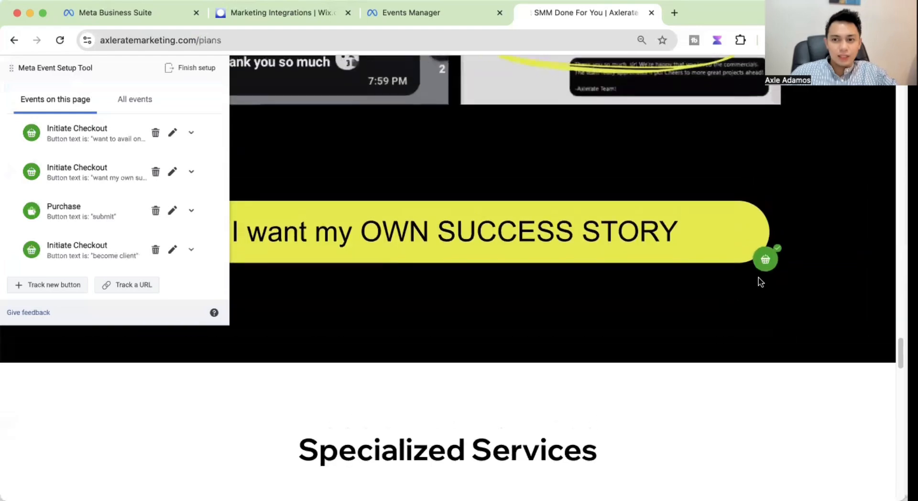
scroll(771, 272, "down", 10)
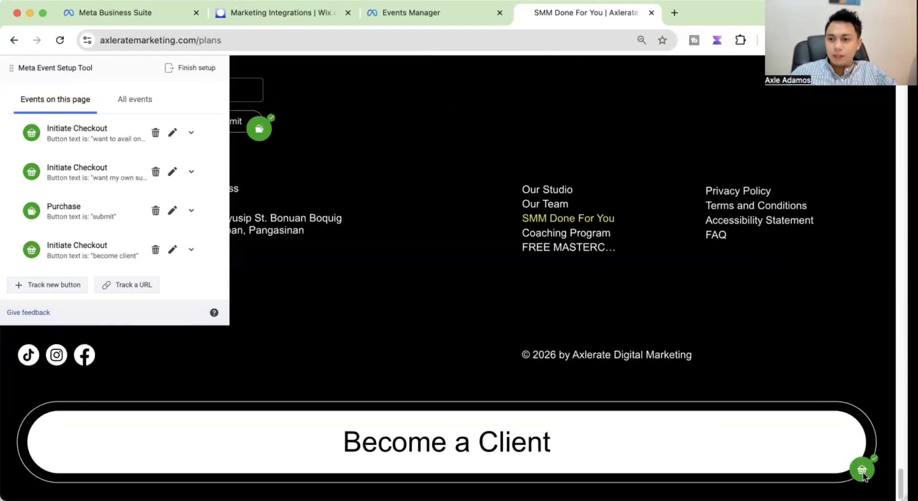
scroll(381, 184, "up", 20)
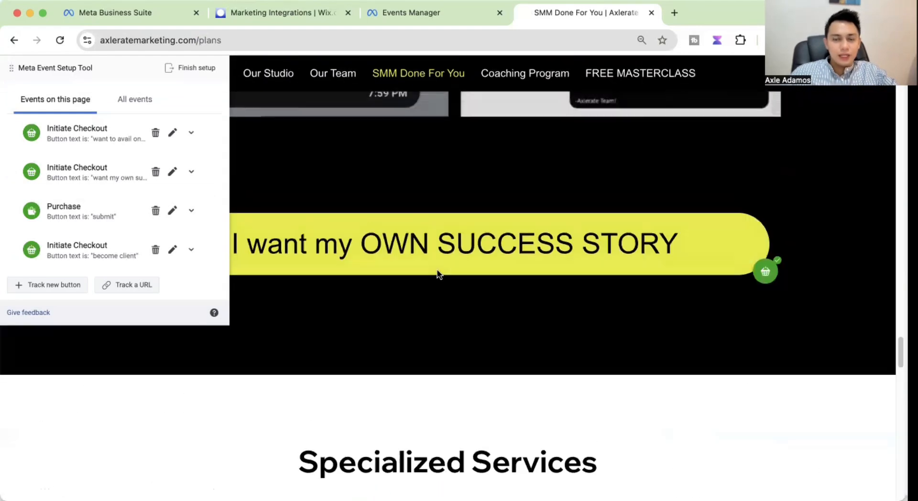
left_click(453, 232)
scroll(497, 255, "down", 15)
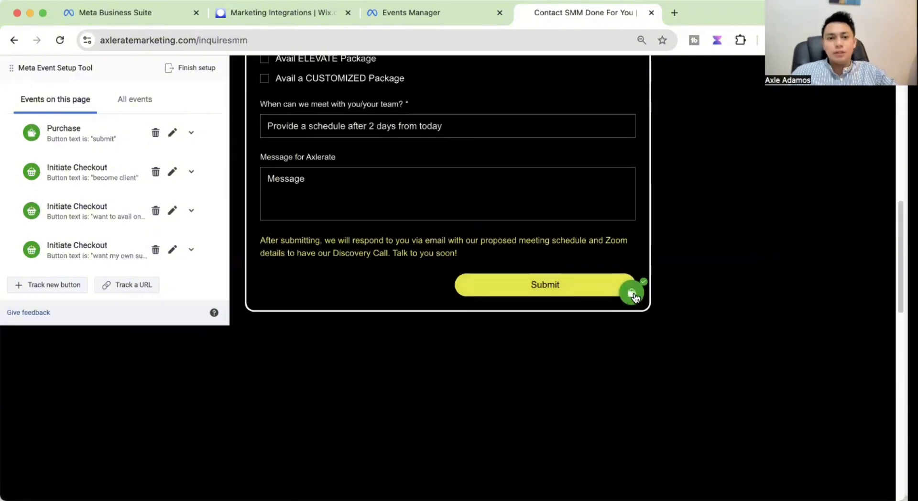
scroll(634, 297, "up", 15)
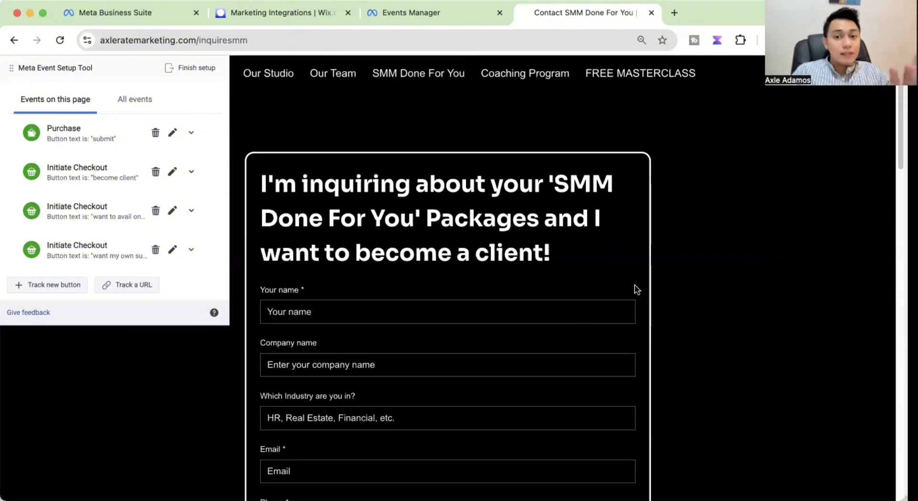
Step: Move the Event Setup Tool window clear of the site logo and return to the website's home page
left_click_drag(85, 74, 95, 112)
left_click(90, 86)
double_click(192, 83)
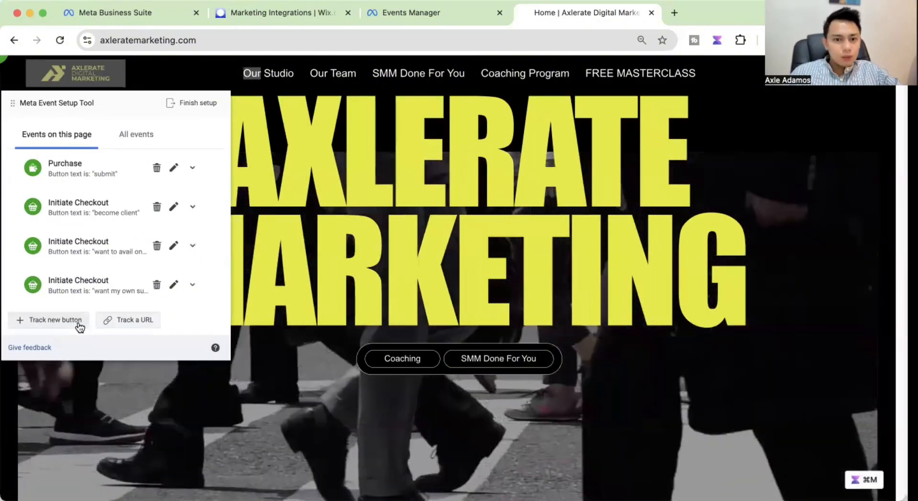
Step: Track the home page's "SMM Done For You" button as a Lead event in PHP without including a value
left_click(77, 322)
left_click(510, 358)
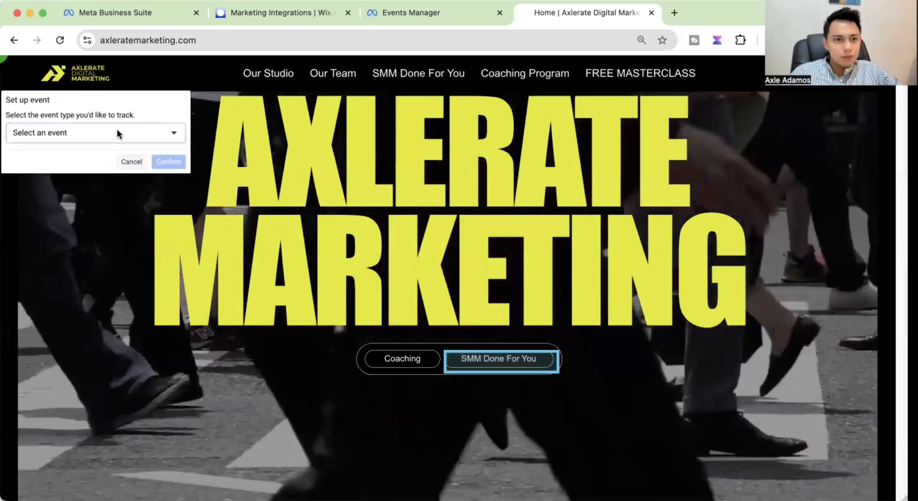
left_click(117, 130)
left_click(66, 208)
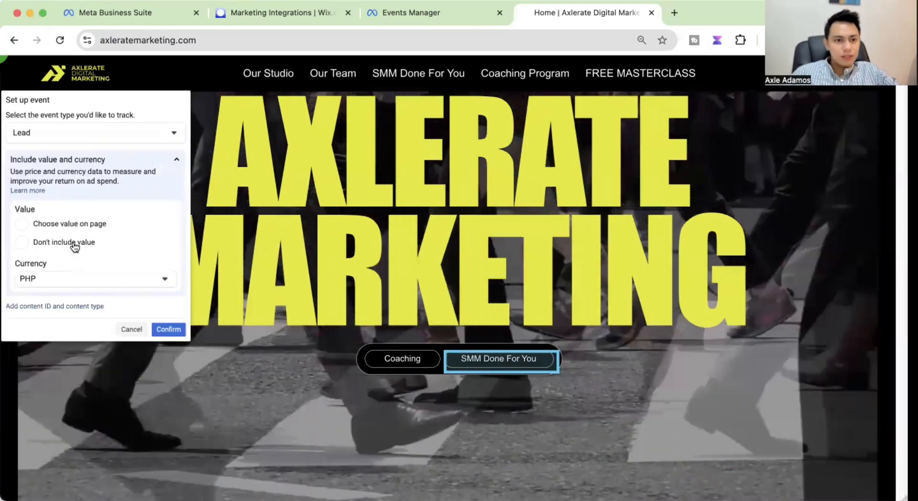
left_click(79, 242)
left_click(169, 329)
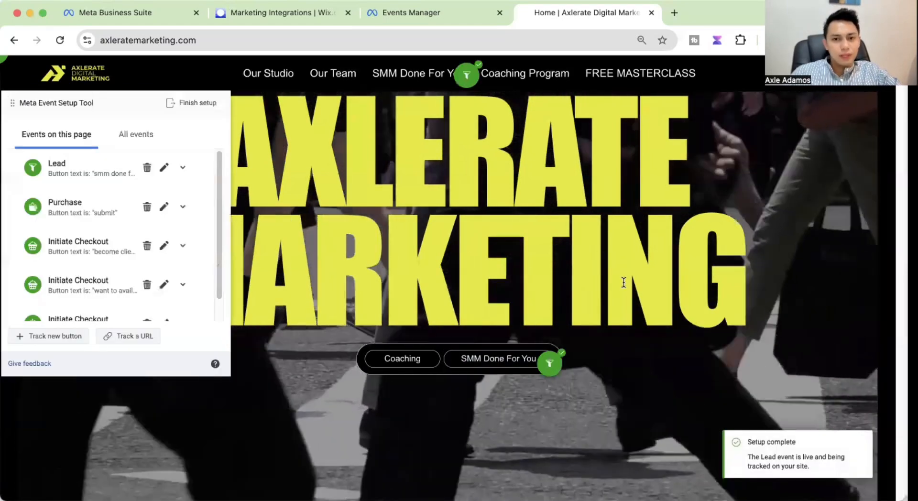
Step: Track the "See Package" button on the home page's LAUNCH card as a Lead event in PHP without including a value
scroll(616, 296, "down", 5)
scroll(607, 304, "down", 10)
scroll(593, 306, "up", 3)
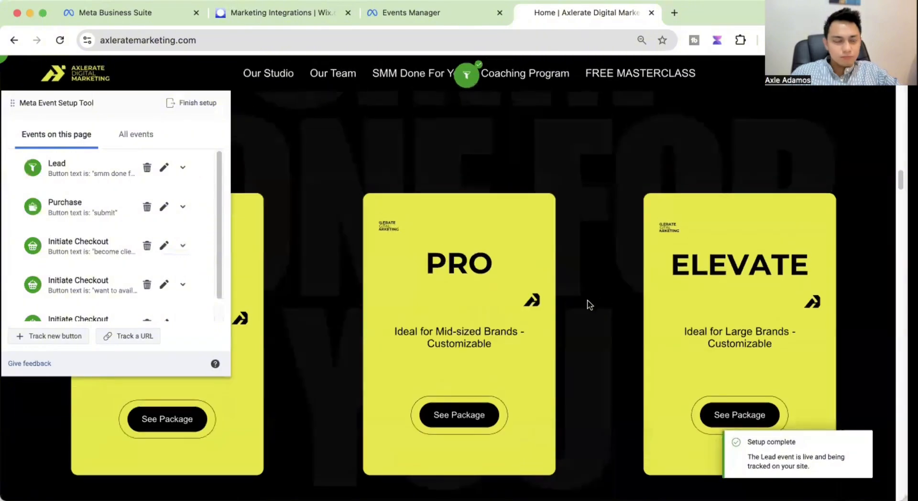
left_click(79, 335)
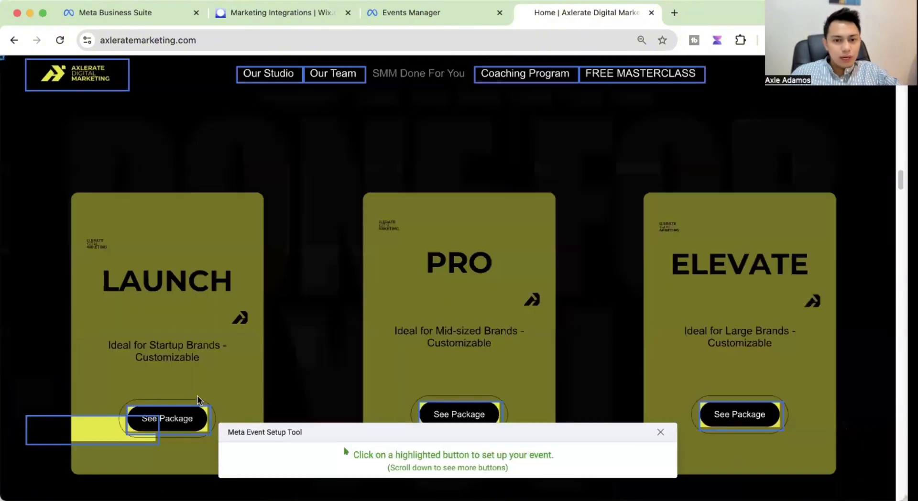
left_click(193, 425)
left_click(98, 130)
left_click(73, 205)
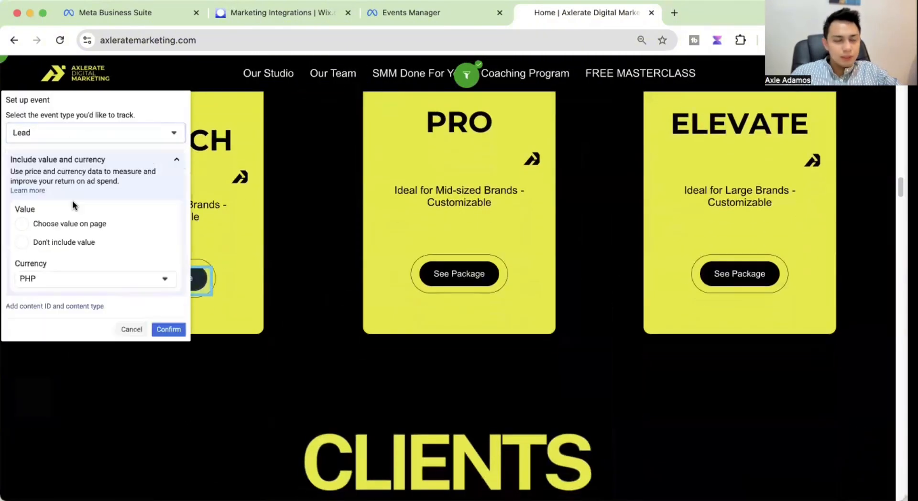
left_click(85, 246)
left_click(162, 328)
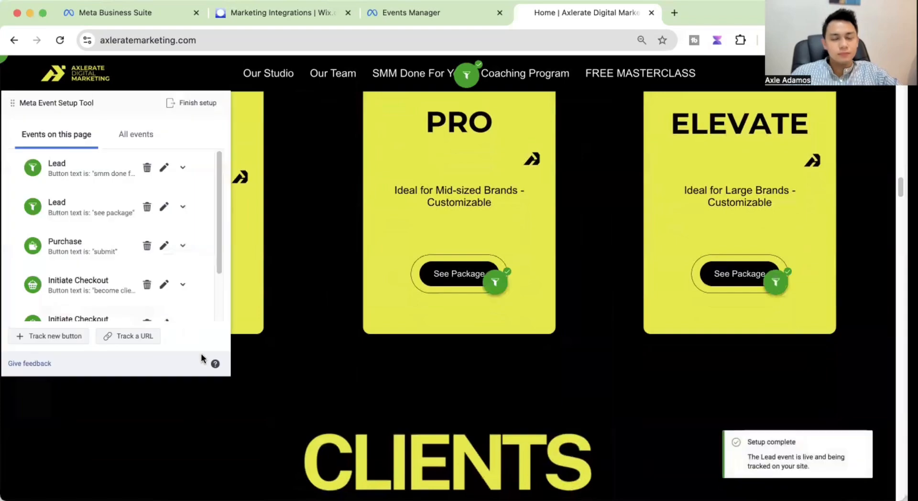
Step: Look through the whole home page for its tracked buttons, down to the newsletter form and the footer
scroll(363, 356, "down", 10)
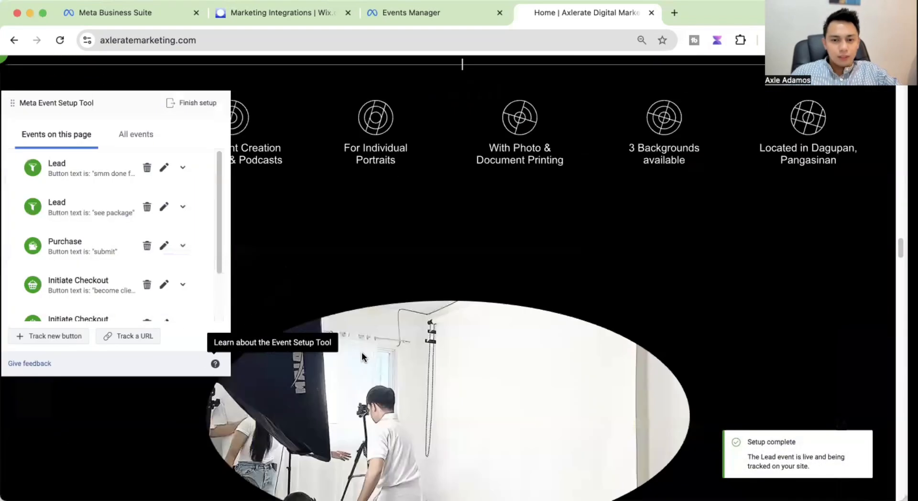
scroll(365, 355, "down", 15)
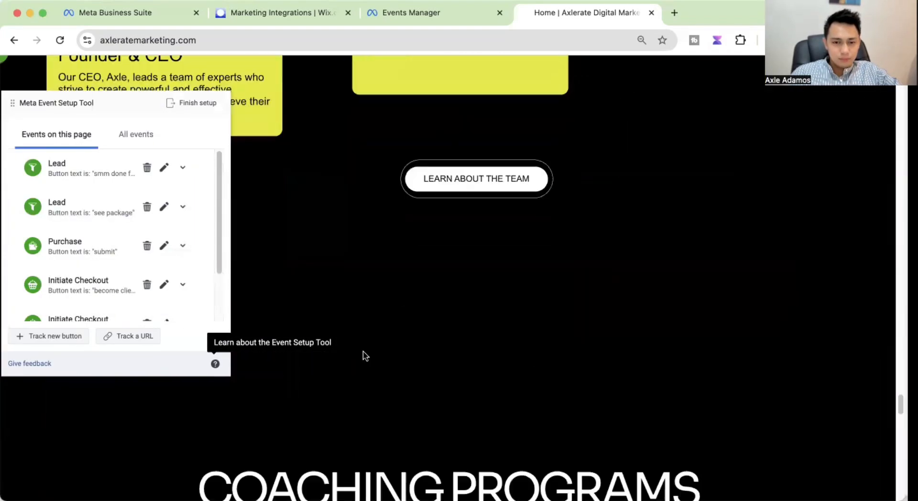
scroll(364, 354, "down", 10)
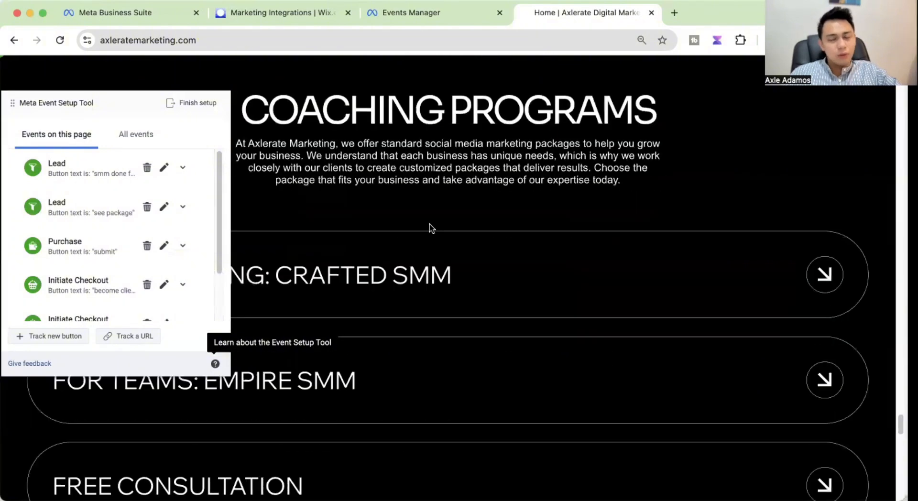
scroll(431, 228, "down", 10)
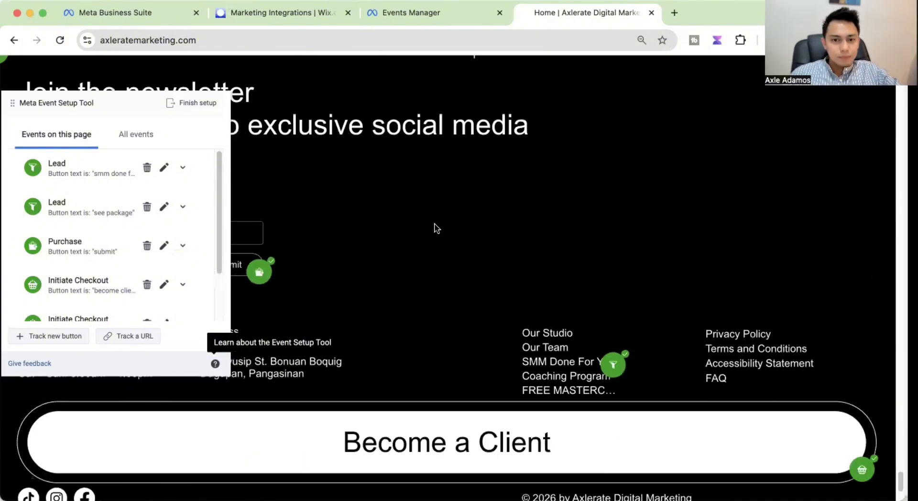
scroll(434, 228, "up", 20)
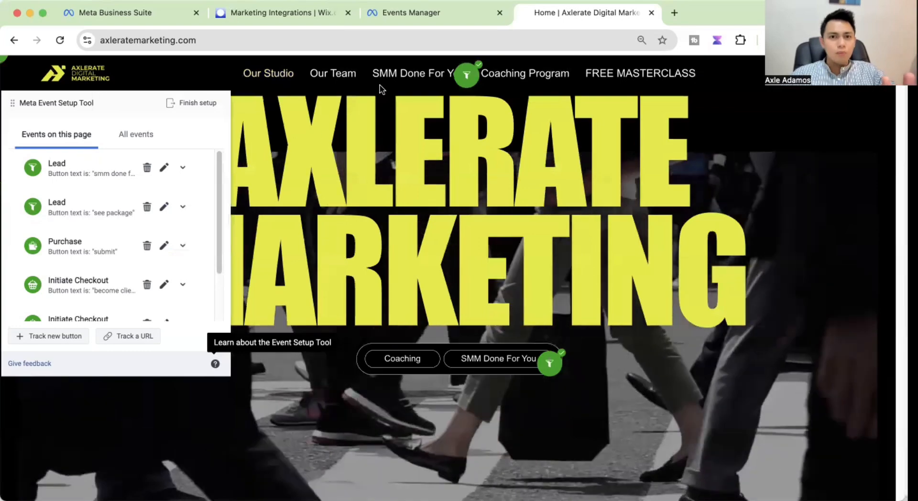
Step: Review the tracked buttons on the SMM Done For You page and on the inquiry form reached from its packages button
left_click(384, 77)
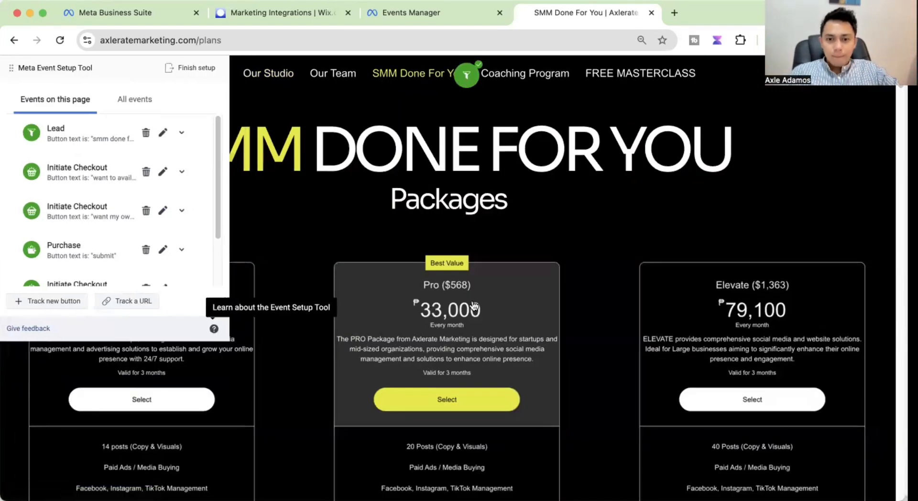
scroll(463, 356, "down", 5)
scroll(463, 356, "down", 3)
scroll(499, 326, "down", 15)
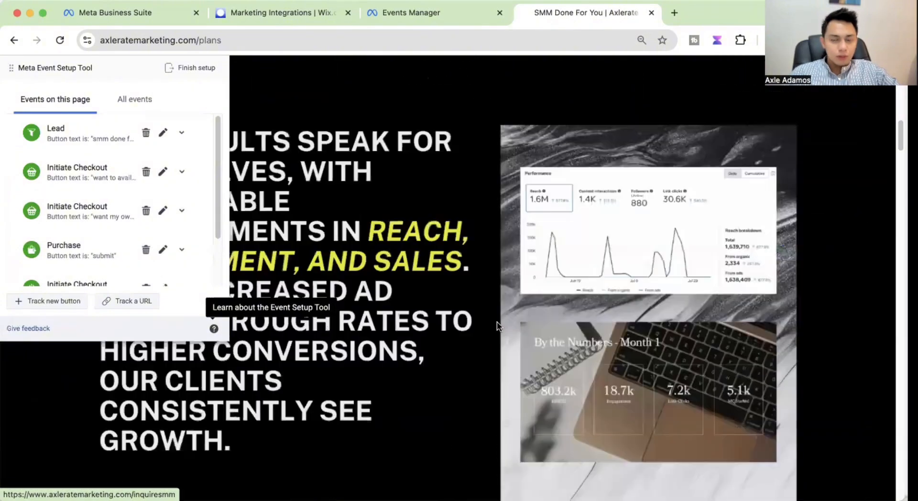
scroll(469, 258, "up", 20)
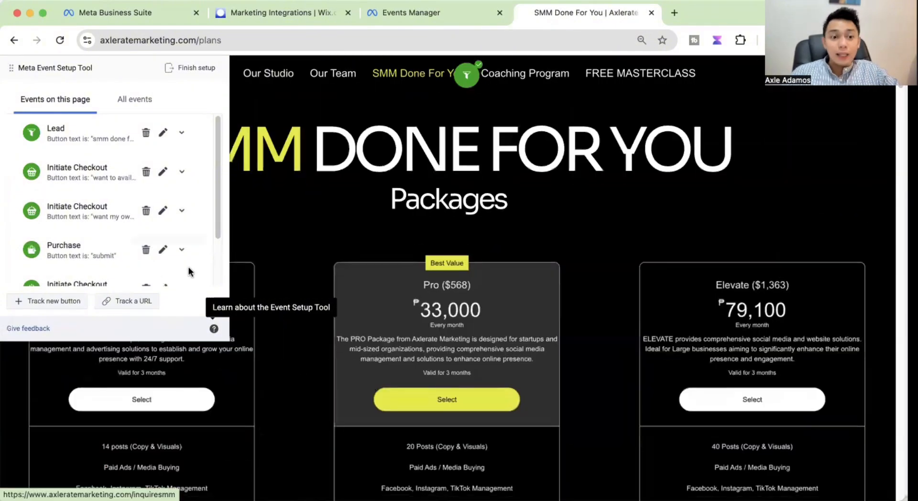
scroll(400, 335, "down", 10)
left_click(498, 150)
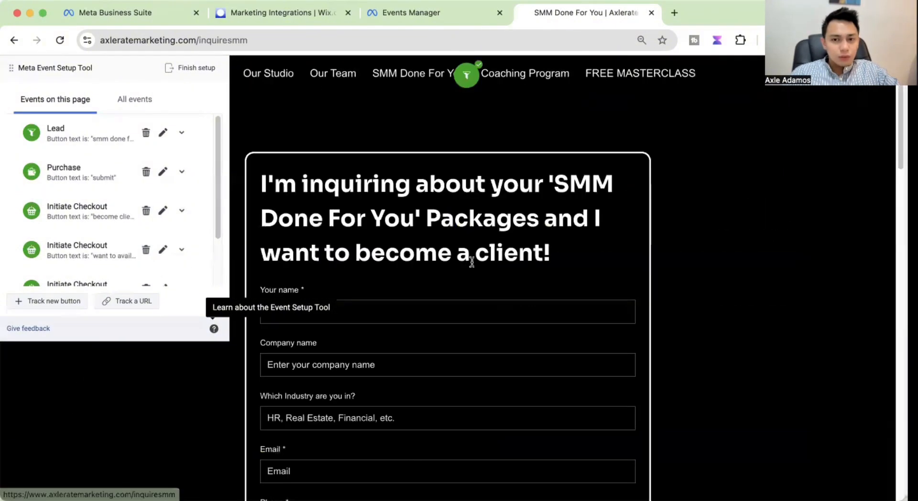
scroll(524, 353, "down", 10)
scroll(139, 239, "down", 3)
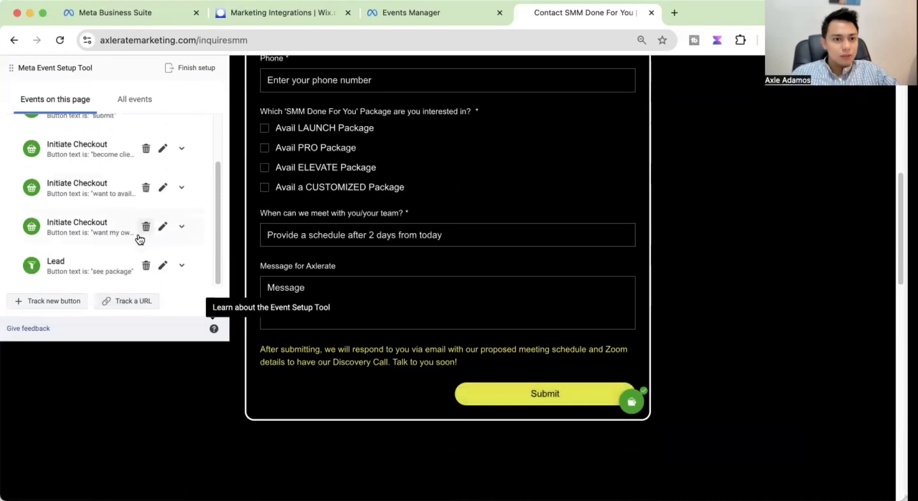
scroll(139, 239, "up", 2)
scroll(155, 184, "up", 1)
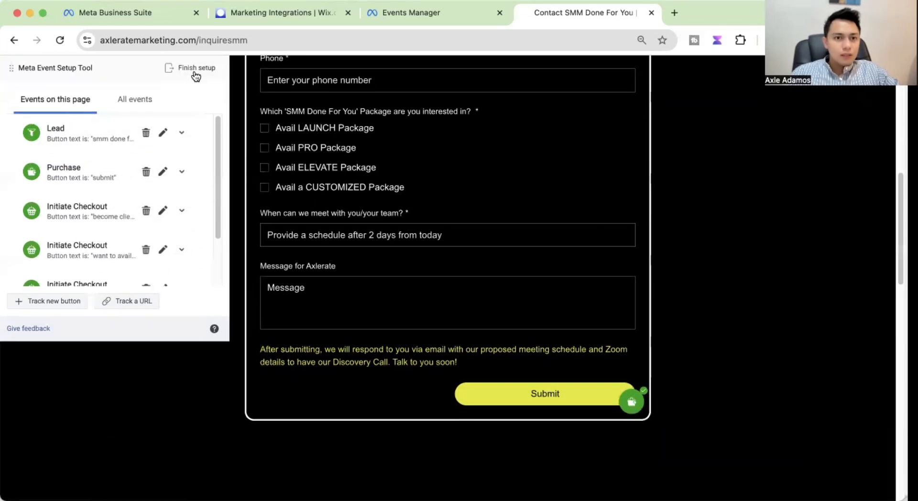
Step: Finish the event setup after reviewing the full list of added Initiate Checkout, Purchase and Lead events
left_click(183, 70)
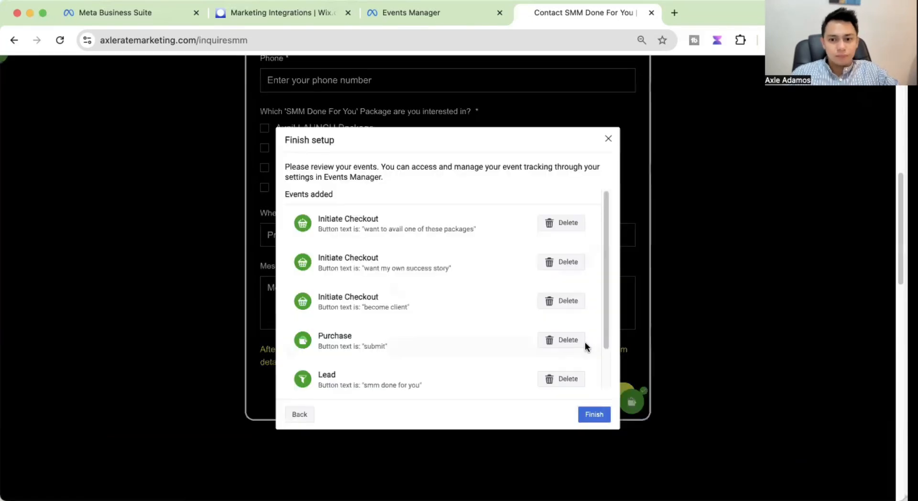
scroll(605, 348, "down", 1)
scroll(606, 347, "up", 1)
left_click_drag(584, 188, 611, 235)
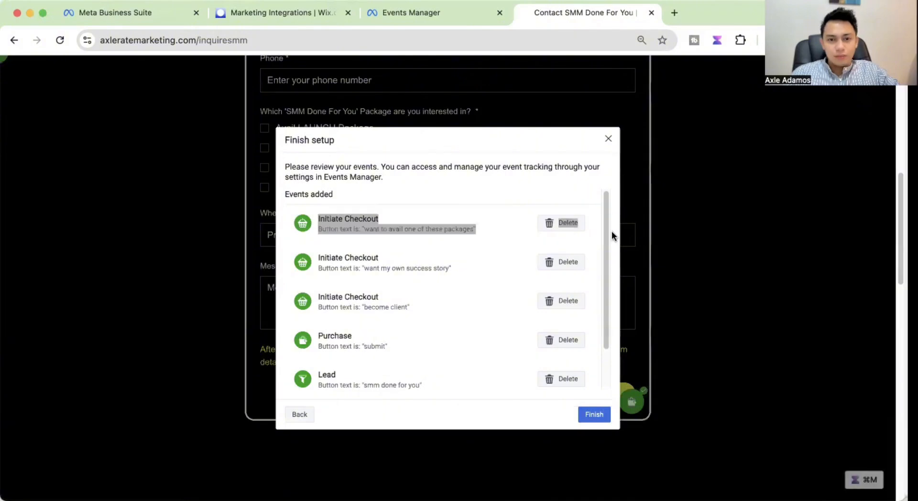
left_click(441, 197)
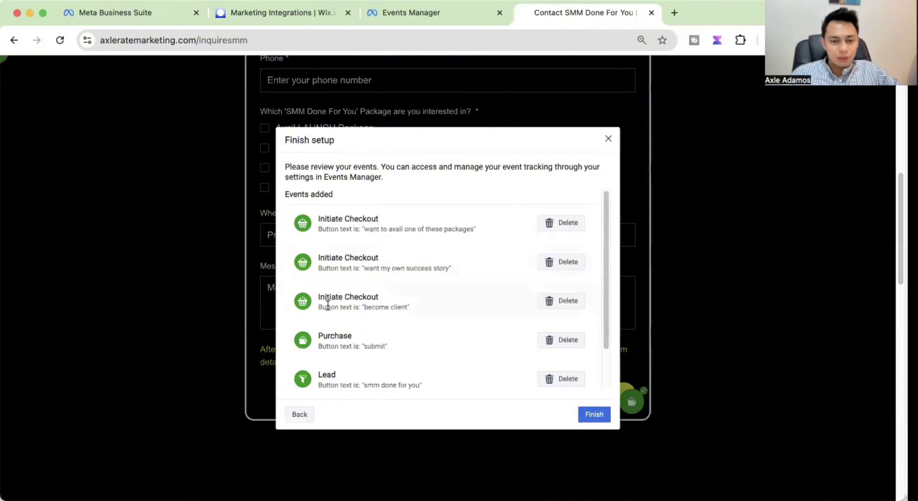
scroll(328, 305, "down", 2)
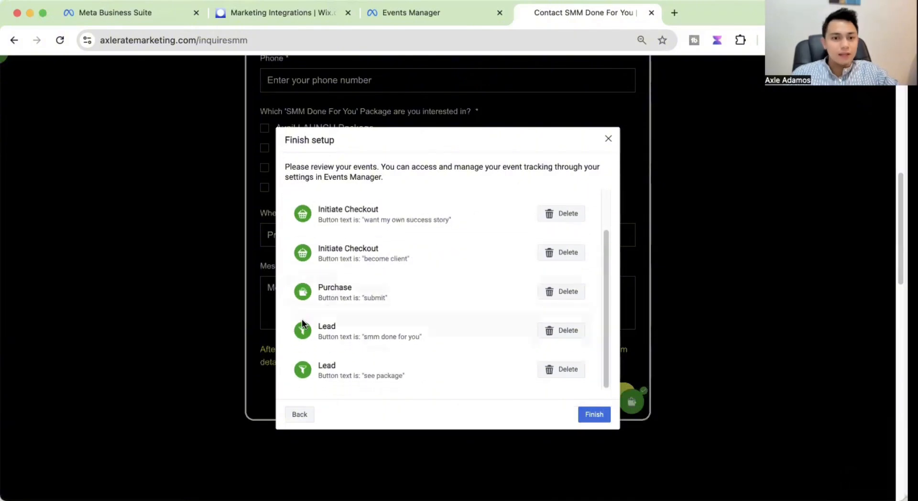
left_click(603, 414)
Step: Rate the Event Setup Tool as helpful, submit the feedback without a comment and close the tool
left_click(416, 269)
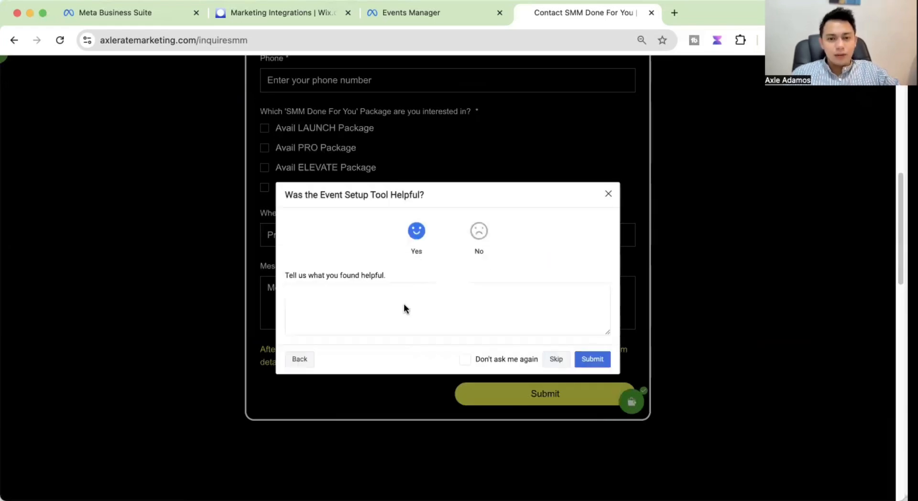
left_click(592, 359)
left_click(595, 339)
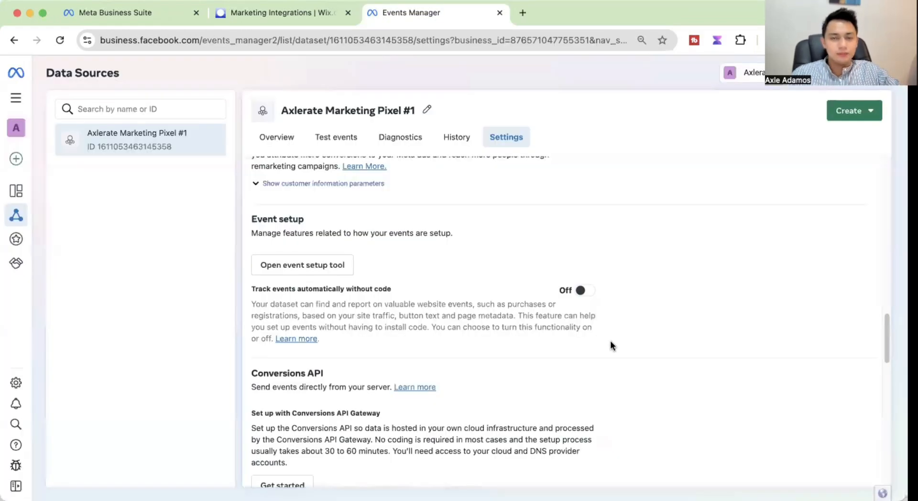
Step: Open the test events of Axlerate Marketing Pixel #1 and load axleratemarketing.com in a new browser tab
left_click(353, 139)
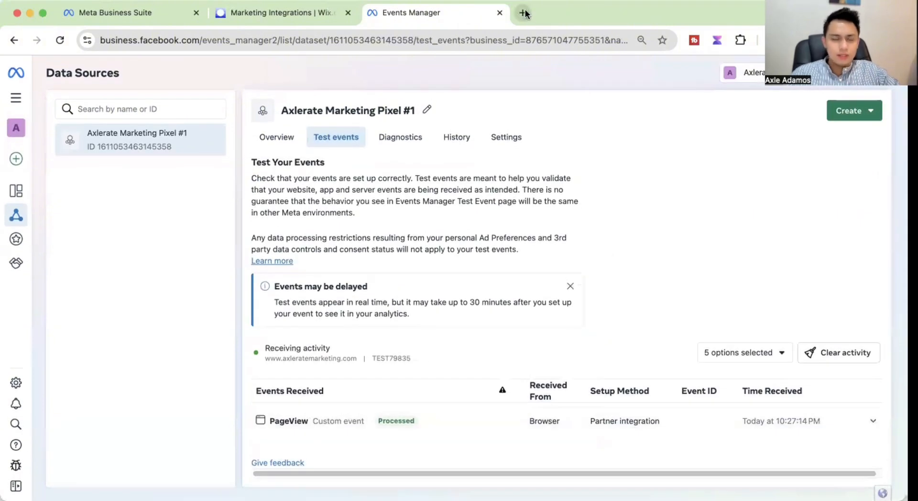
left_click(524, 11)
type("a")
key("BackSpace")
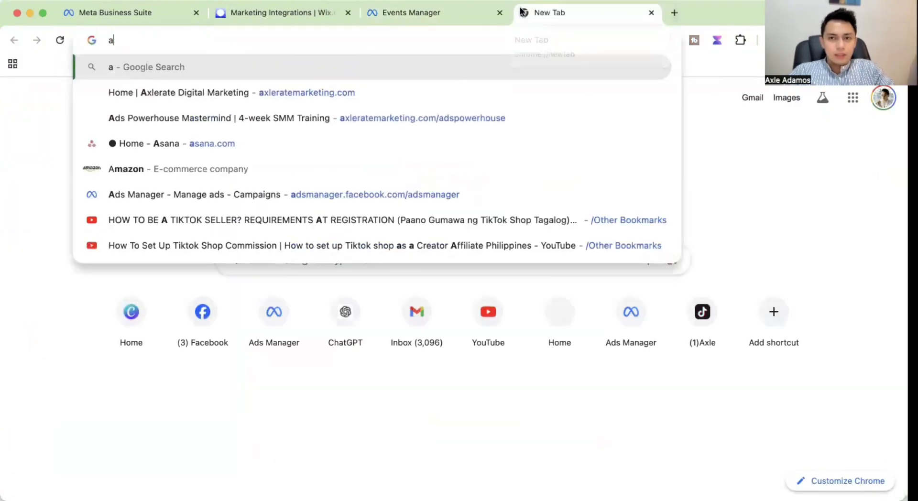
type("xl")
key("Return")
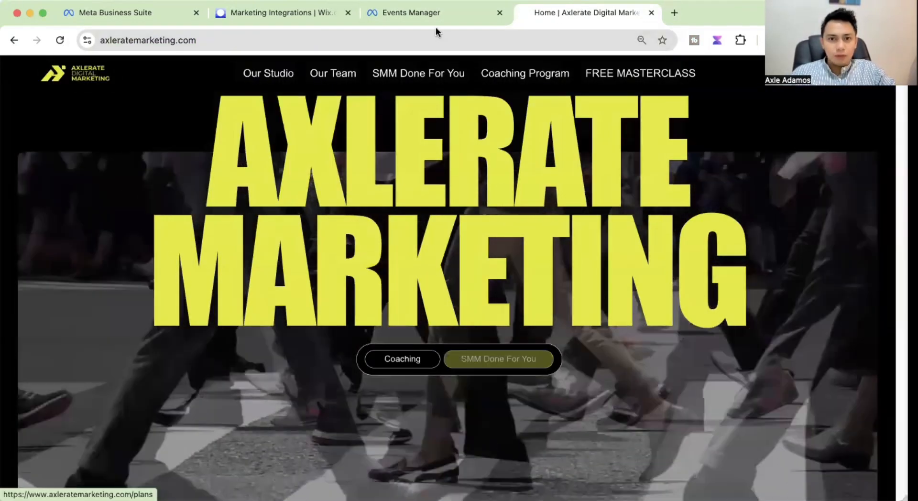
Step: Check the pixel's test events for the home page visit, comparing them with the open website
left_click(432, 15)
scroll(418, 430, "down", 1)
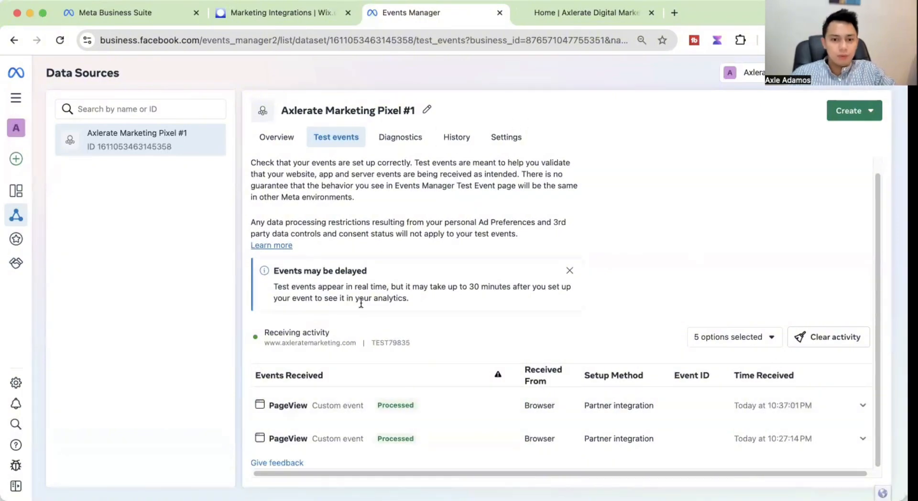
left_click(584, 14)
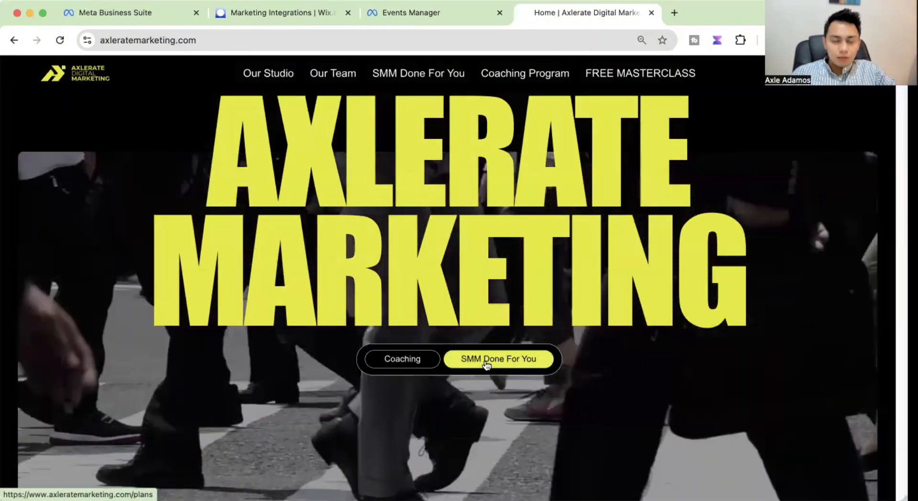
left_click(447, 15)
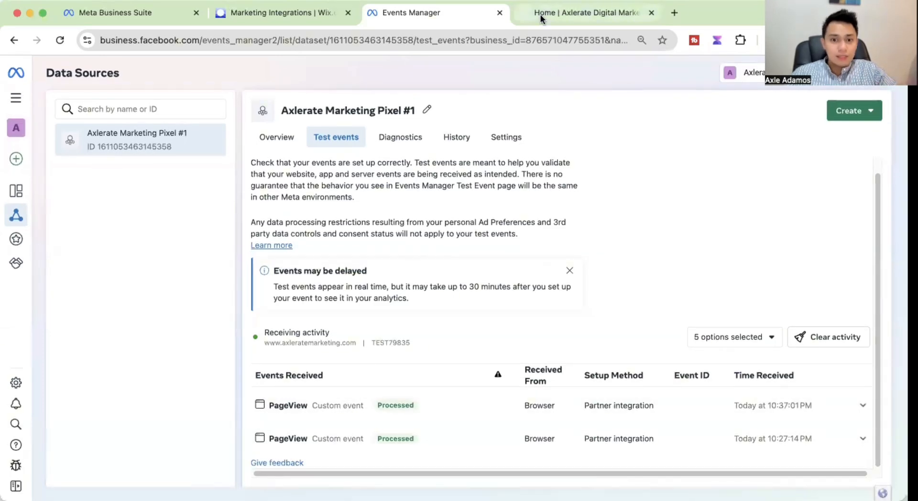
Step: Trigger the home page's "SMM Done For You" button and check the pixel's test events for the Lead event
left_click(540, 15)
left_click(478, 362)
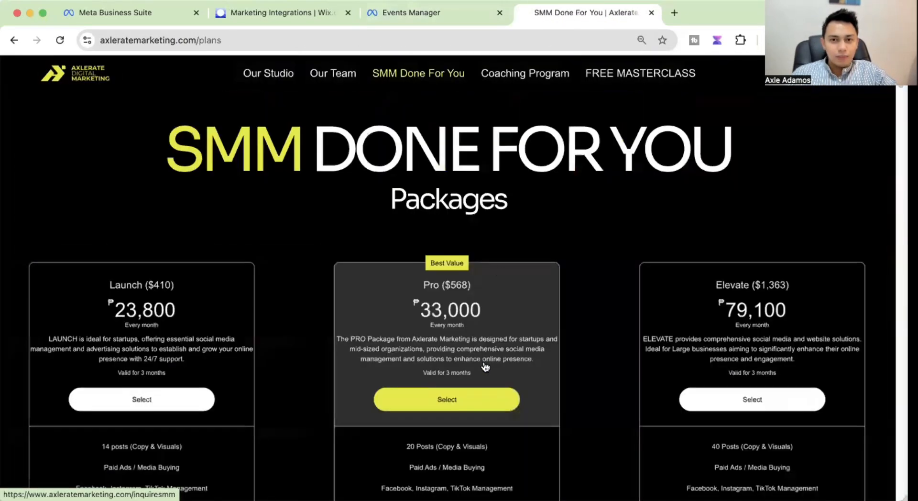
left_click(449, 14)
scroll(370, 439, "down", 2)
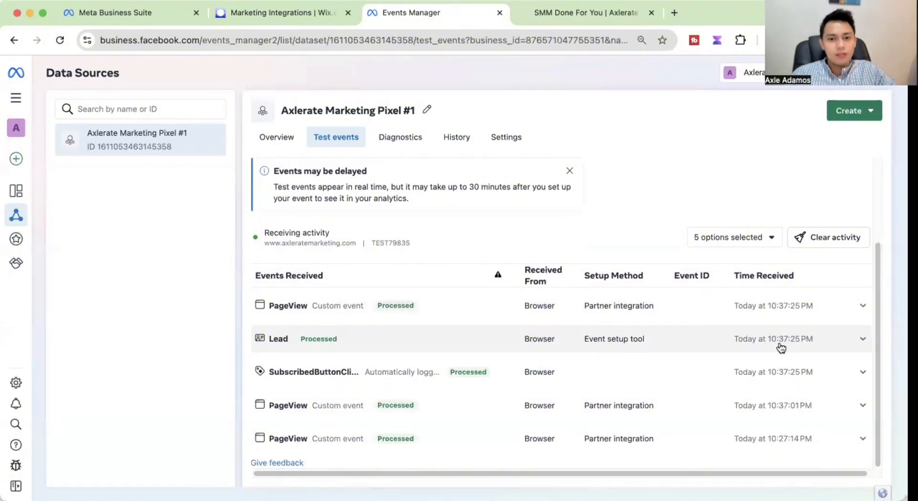
Step: Trigger the "I want to Avail one of these Packages!" button and check the test events for Initiate checkout
left_click(579, 14)
scroll(372, 335, "down", 1)
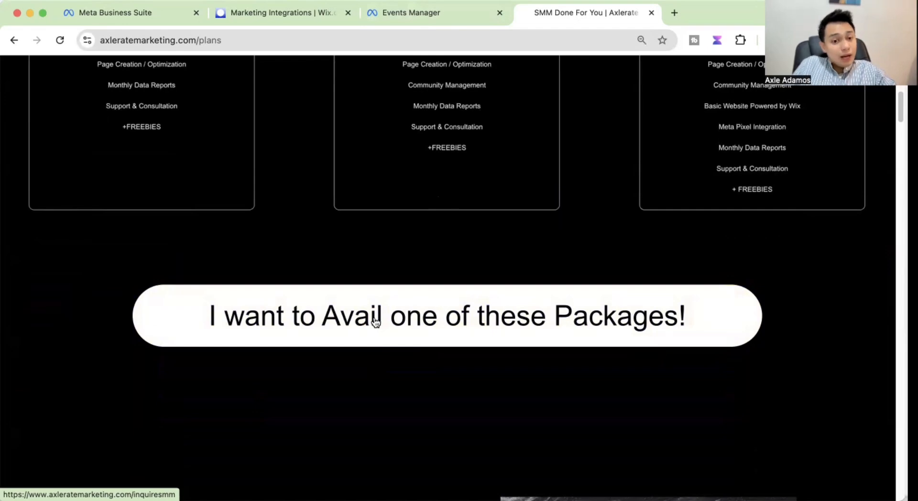
left_click(376, 322)
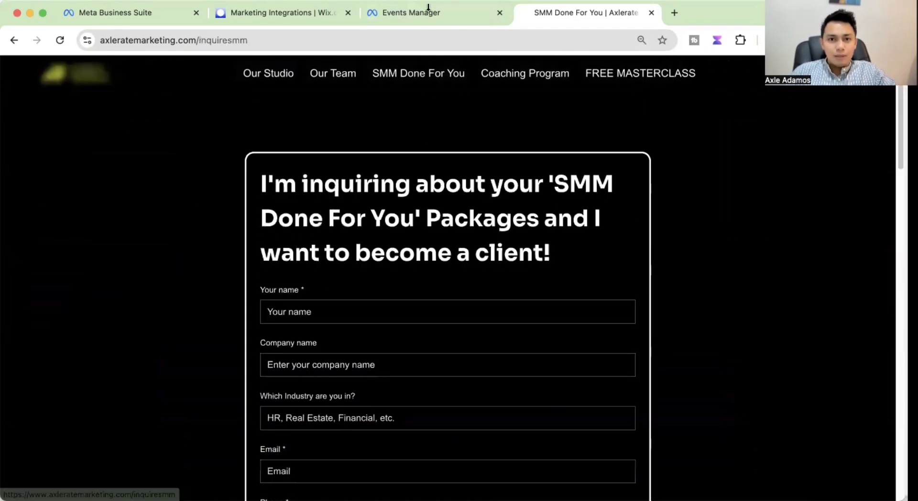
left_click(426, 13)
scroll(362, 378, "down", 2)
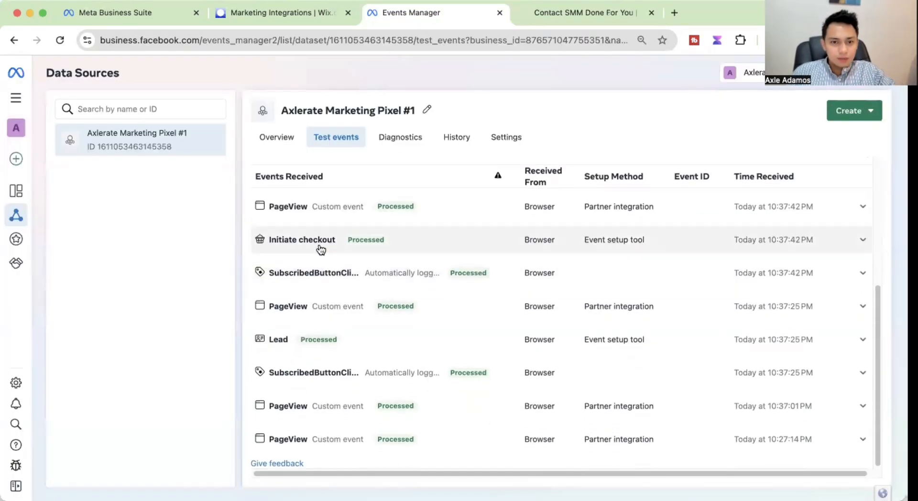
scroll(317, 250, "up", 2)
scroll(736, 304, "down", 1)
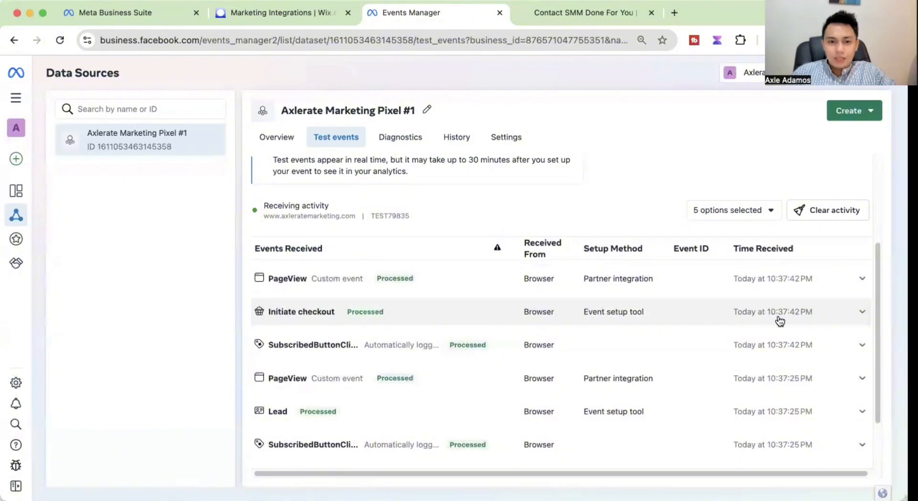
Step: Fill the website's inquiry form with the saved contact details and try to submit it
left_click(601, 18)
left_click(426, 306)
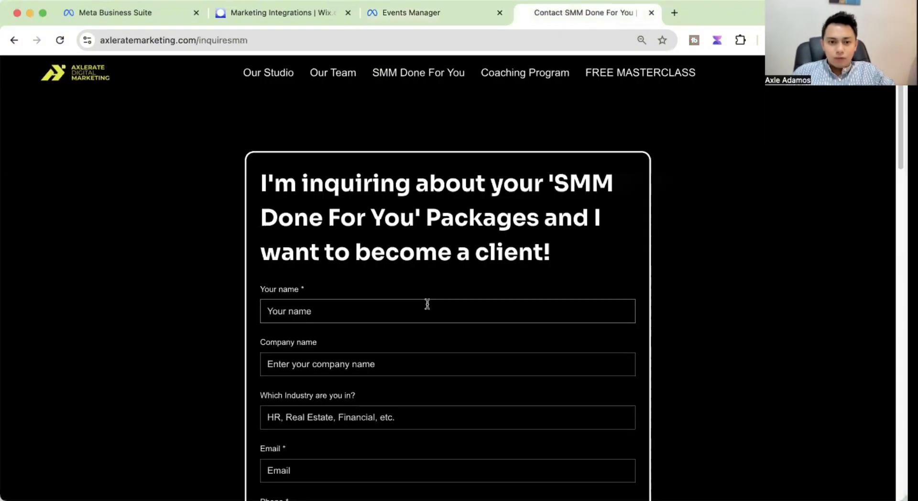
scroll(592, 382, "down", 3)
left_click(449, 345)
scroll(454, 348, "down", 8)
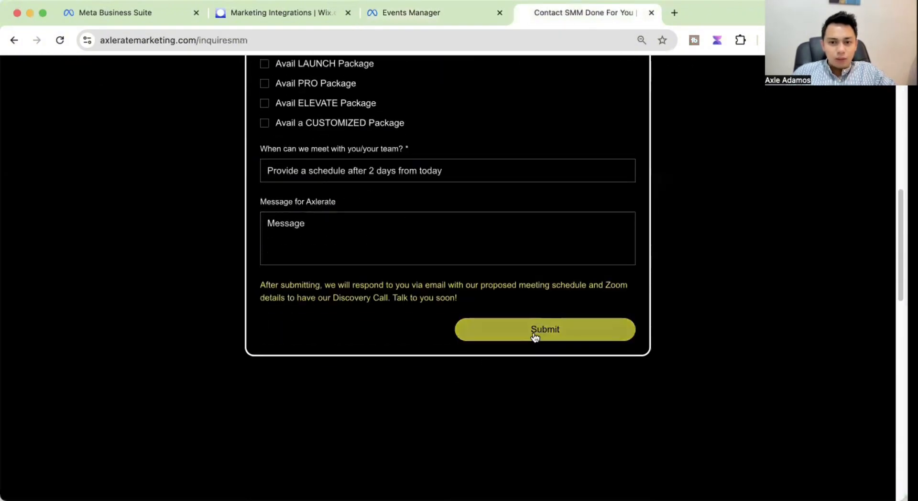
double_click(523, 337)
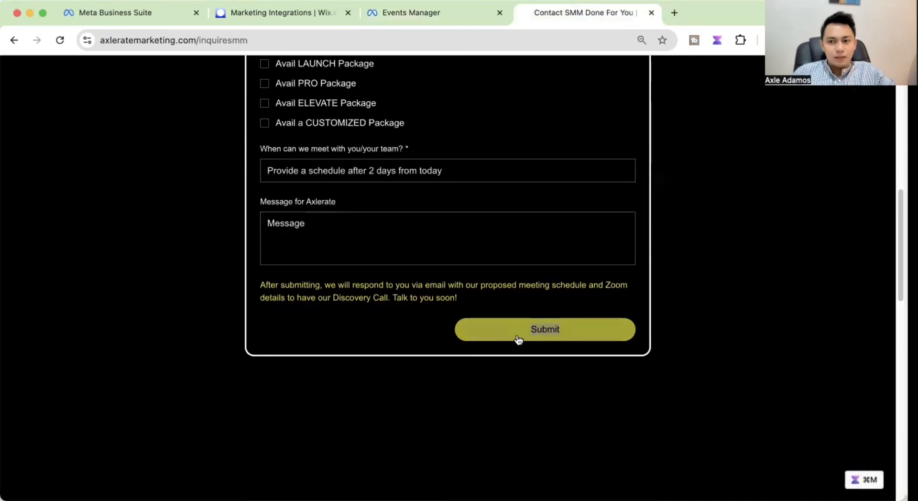
left_click(553, 332)
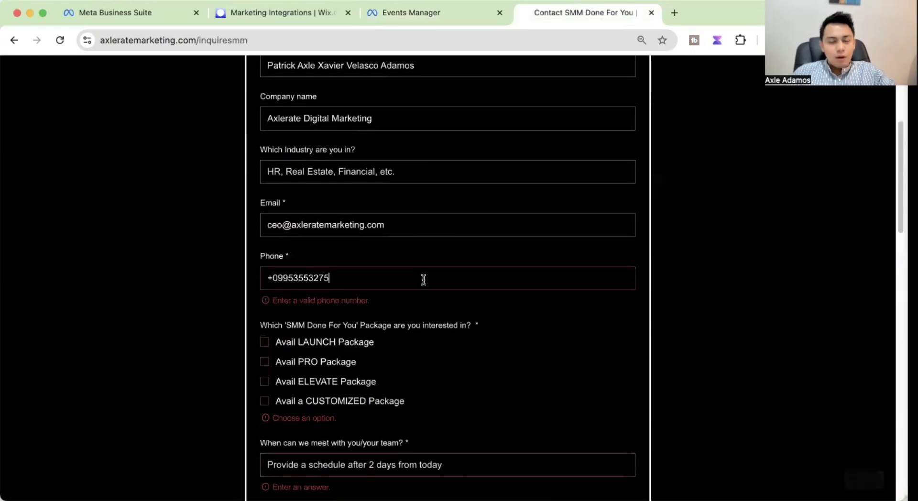
Step: Re-enter the phone number from the saved suggestion and choose the Avail LAUNCH Package option in the inquiry form
triple_click(423, 280)
type("0995")
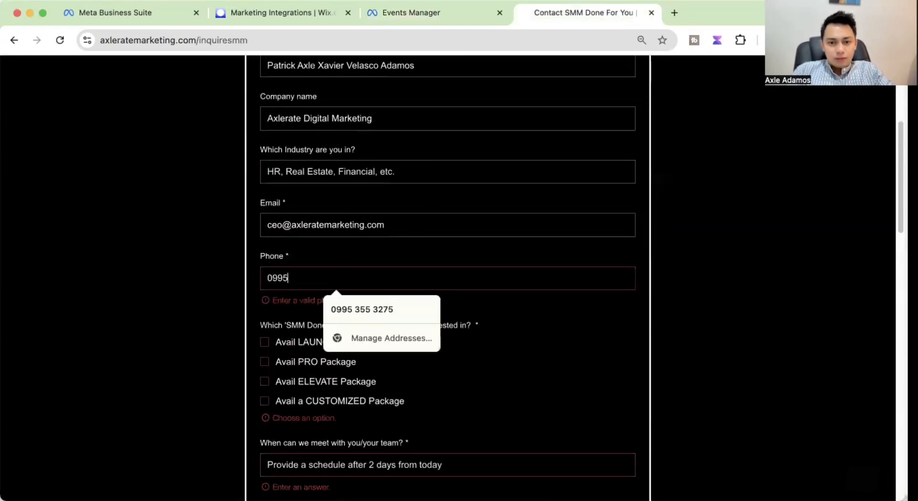
left_click(362, 309)
left_click(302, 343)
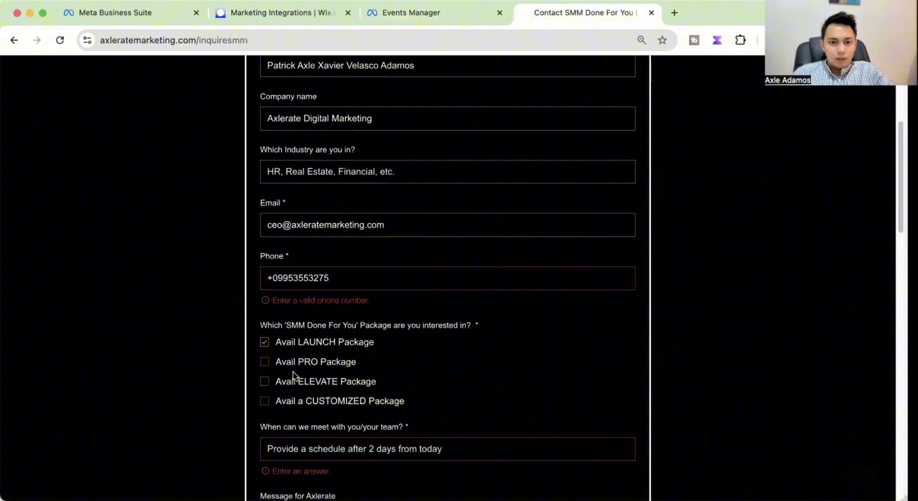
Step: Enter Today as the preferred meeting time and None as the message in the inquiry form
left_click(303, 444)
type("Today")
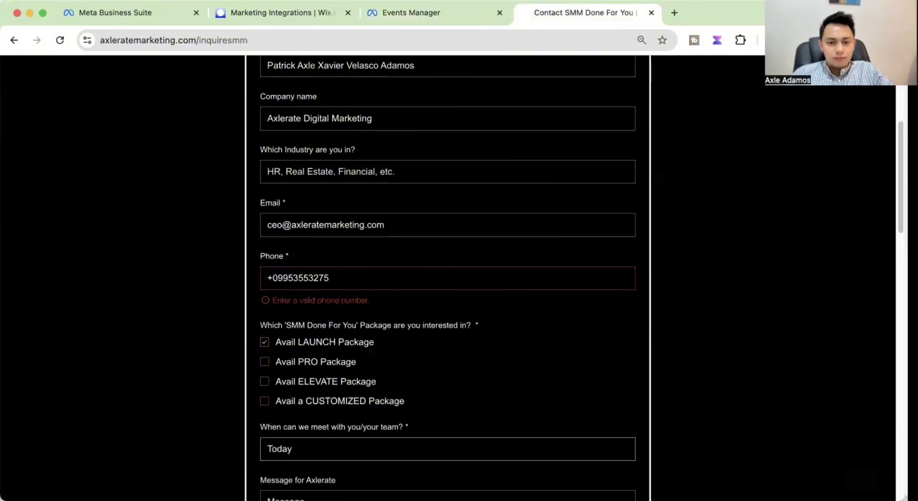
scroll(374, 374, "down", 4)
left_click(410, 325)
type("None")
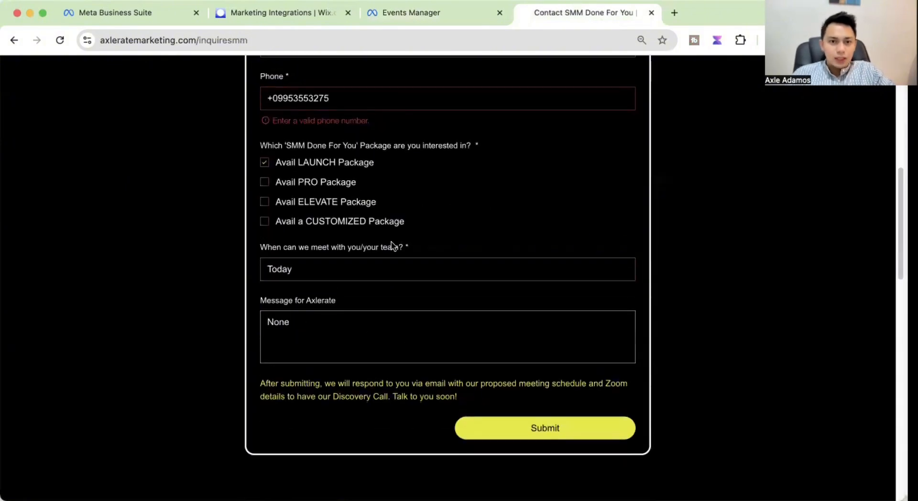
Step: Replace the inquiry form's phone number with one in international format including the country code, and submit the form
left_click(367, 98)
scroll(368, 113, "up", 5)
scroll(573, 426, "down", 5)
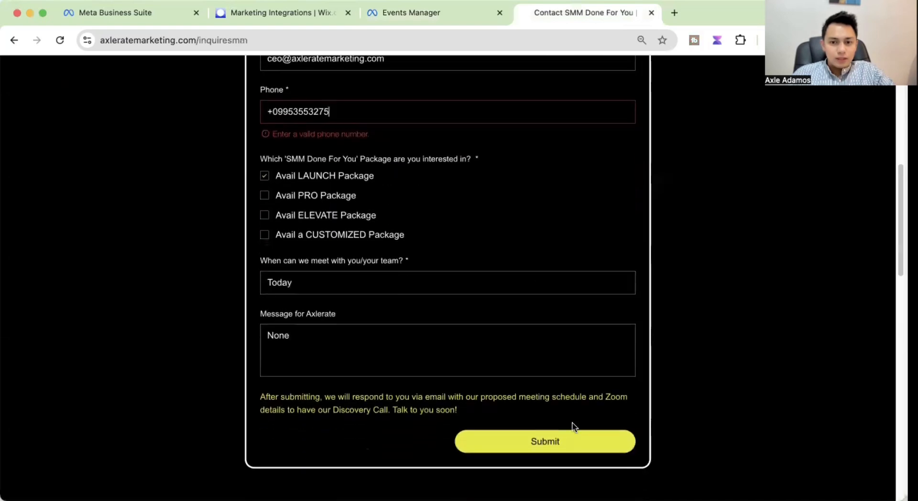
scroll(574, 427, "up", 4)
key("super+a")
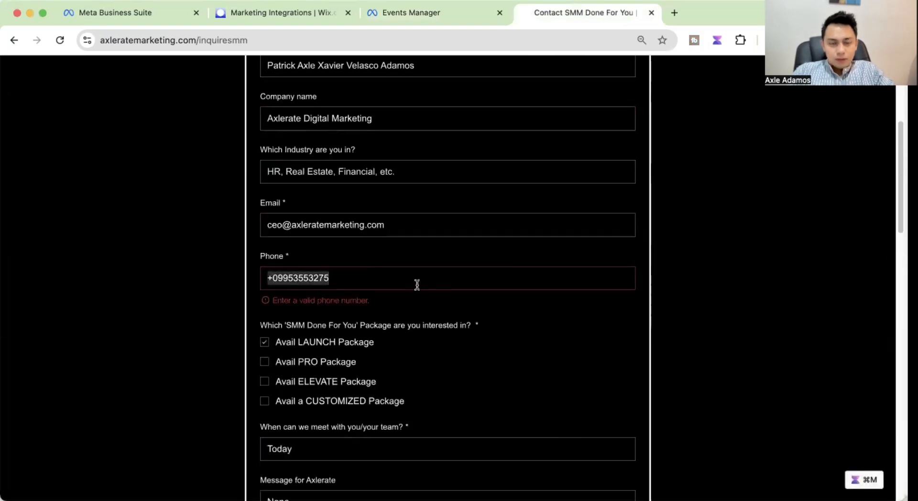
type("099")
key("BackSpace")
type("+")
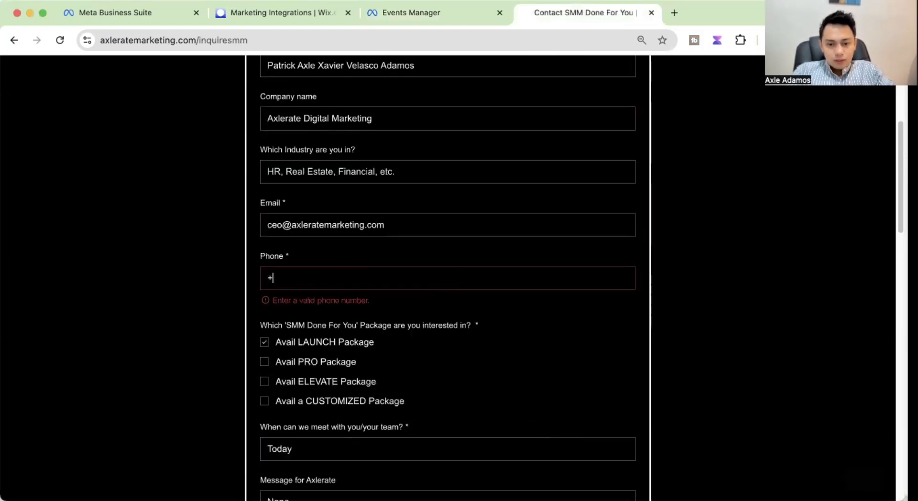
type("553275")
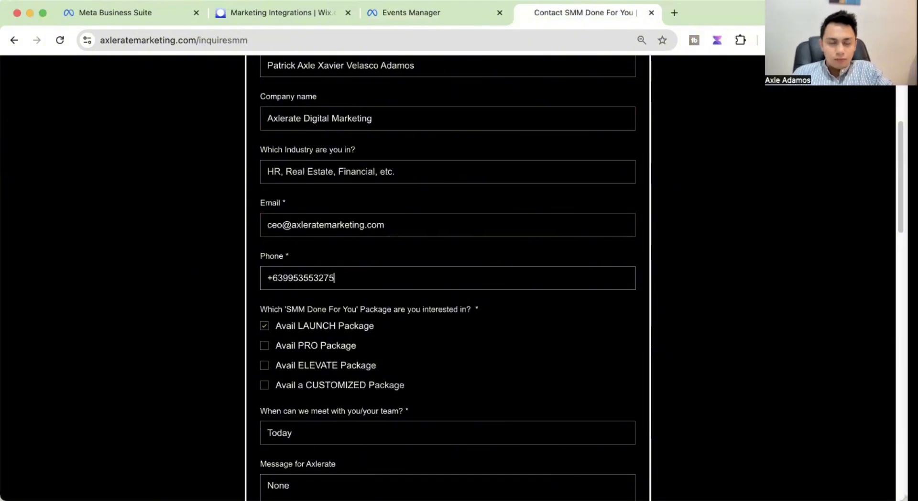
scroll(721, 325, "down", 5)
left_click(541, 399)
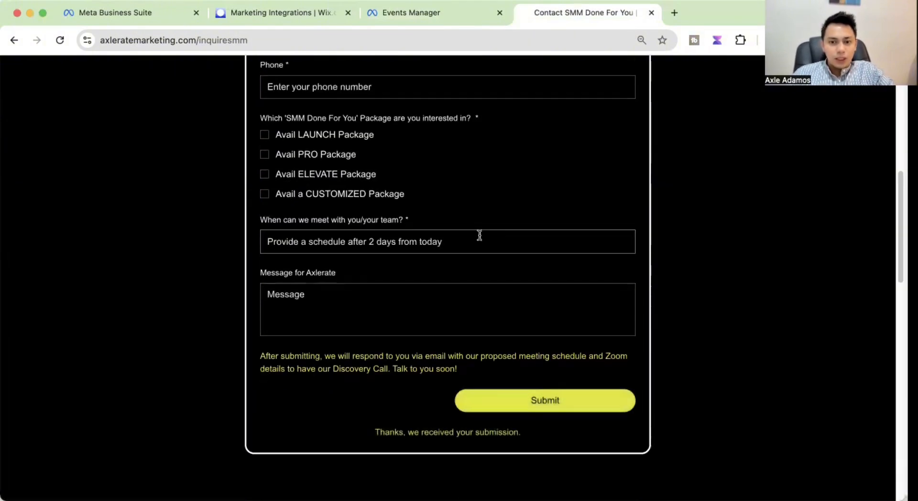
left_click_drag(377, 428, 539, 440)
left_click(539, 435)
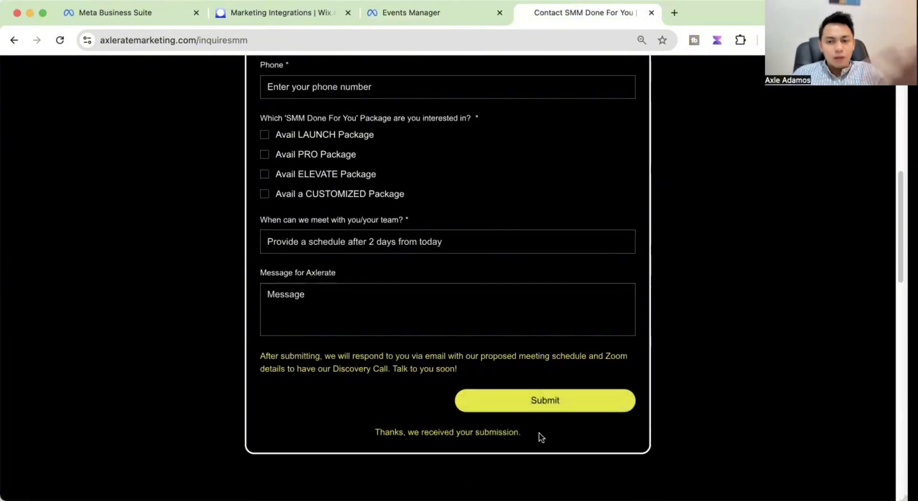
Step: Check Axlerate Marketing Pixel #1's test events in Events Manager for the Purchase event from the form submission
left_click(458, 11)
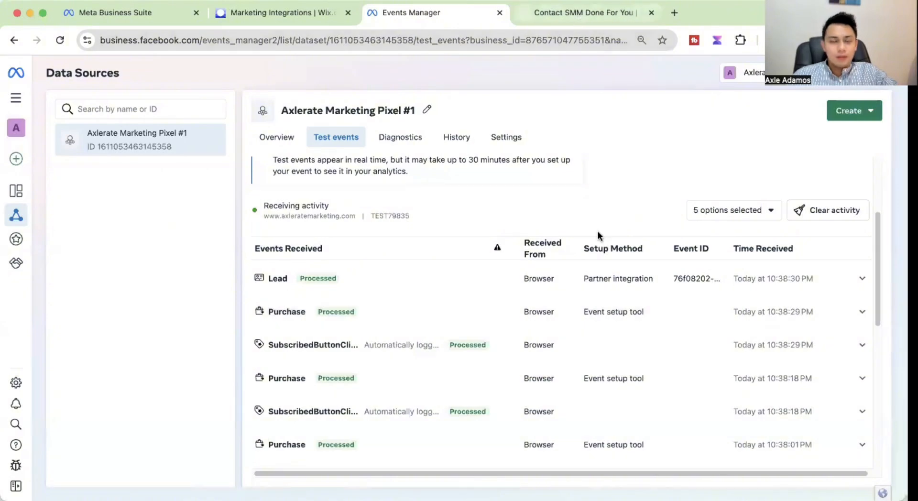
scroll(598, 244, "up", 5)
scroll(601, 243, "down", 8)
scroll(830, 238, "up", 8)
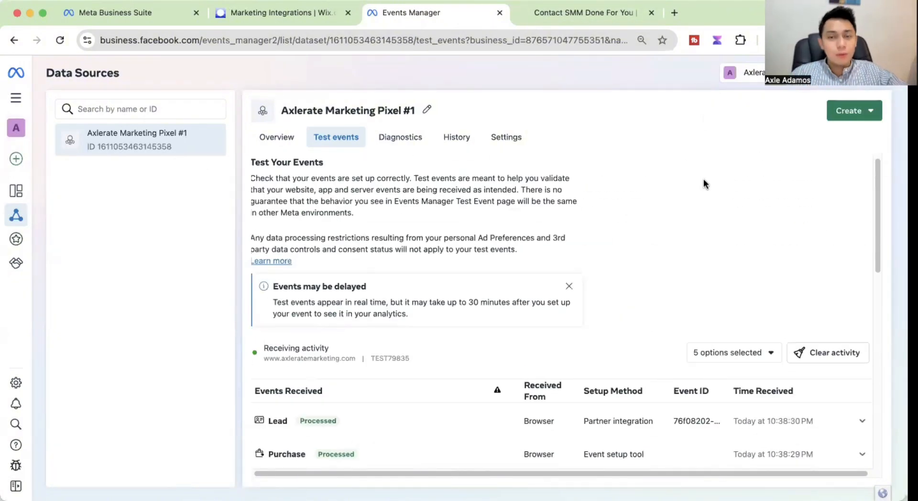
Step: Switch from Events Manager to Ads Manager
mouse_move(125, 111)
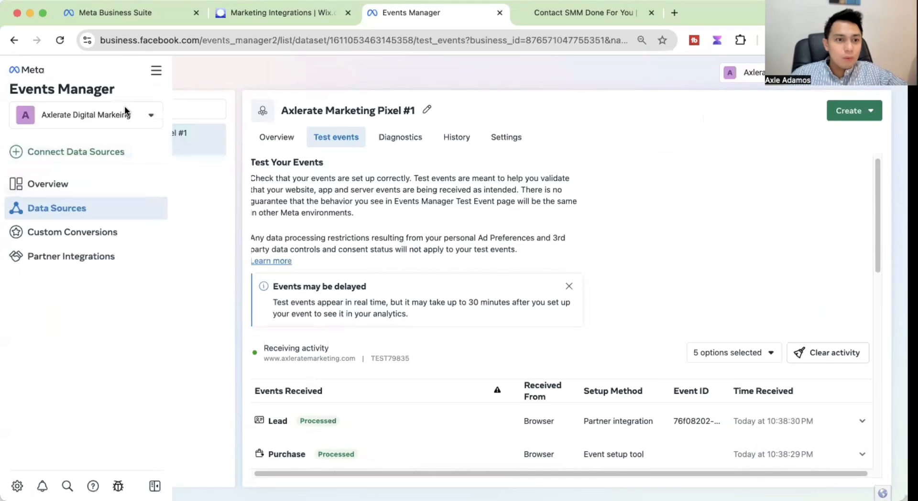
left_click(156, 72)
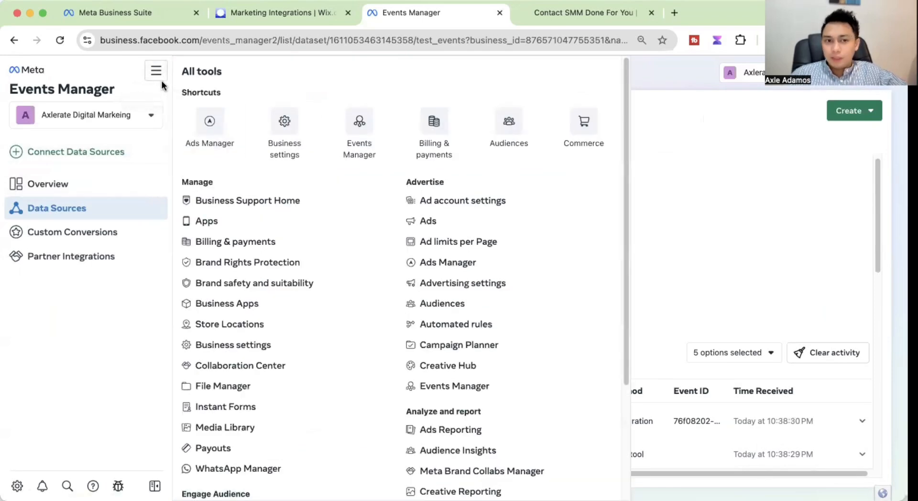
left_click(193, 120)
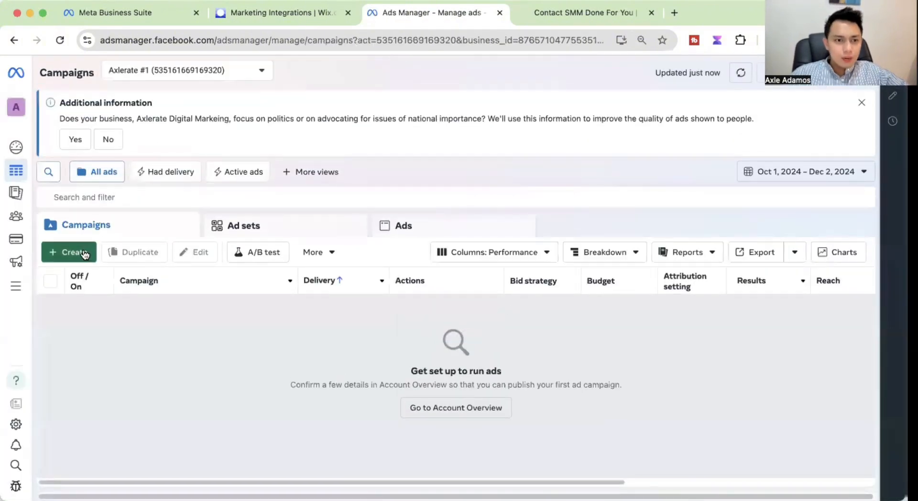
Step: Create a new campaign with the Sales objective and the Advantage+ shopping campaign setup
left_click(77, 252)
scroll(374, 411, "down", 3)
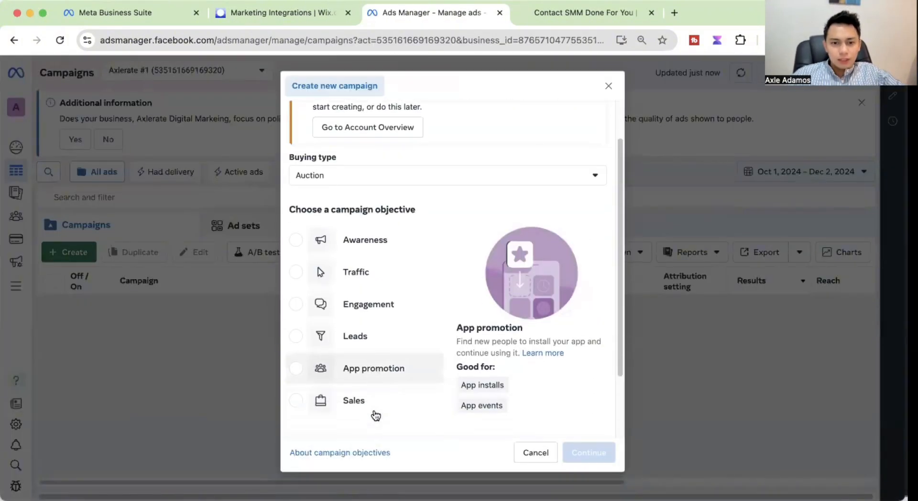
left_click(375, 382)
left_click(579, 454)
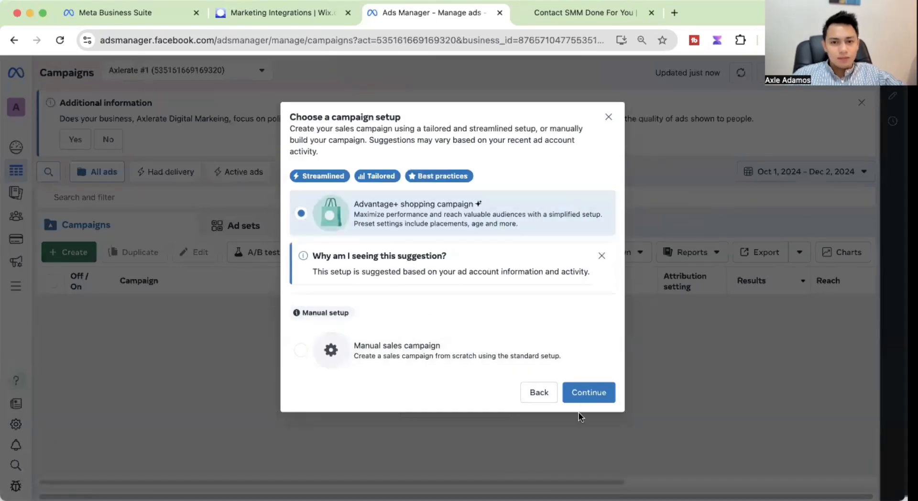
left_click(588, 393)
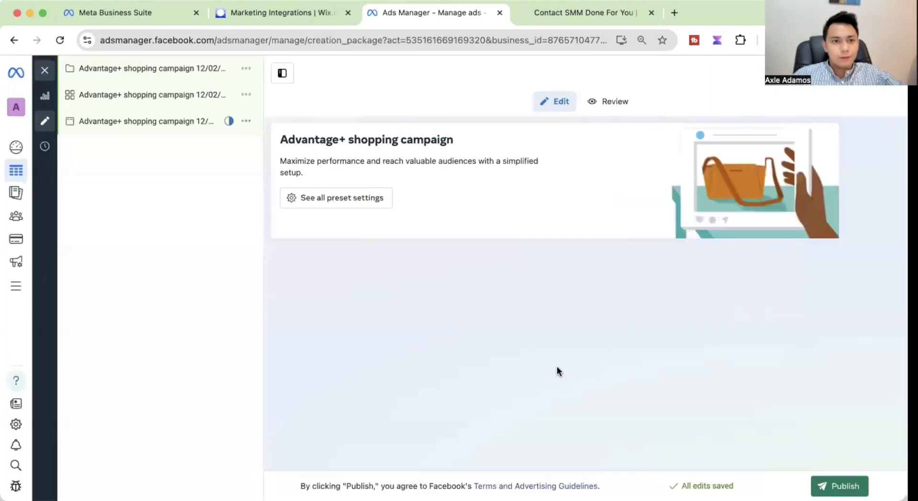
Step: Choose Axlerate Marketing Pixel #1 as the dataset in the campaign's Conversion settings
scroll(397, 288, "down", 4)
scroll(397, 288, "down", 4)
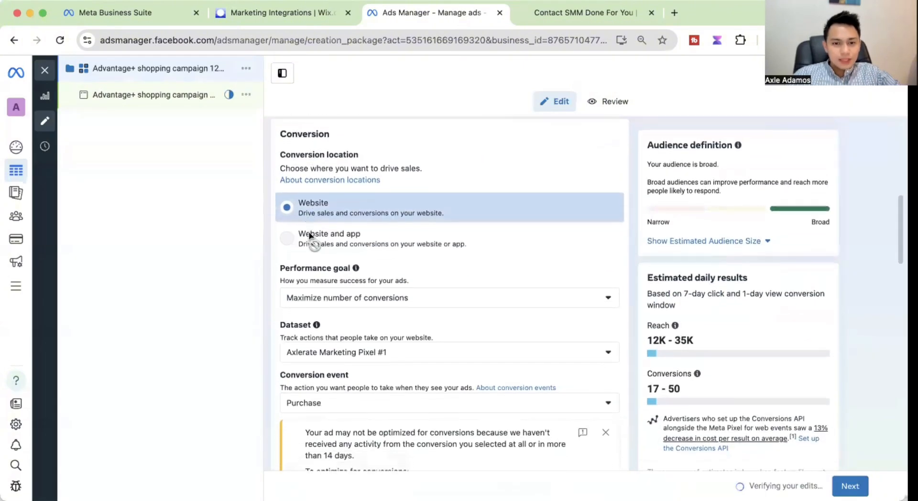
scroll(307, 235, "down", 1)
left_click(333, 273)
left_click(278, 316)
scroll(279, 316, "down", 1)
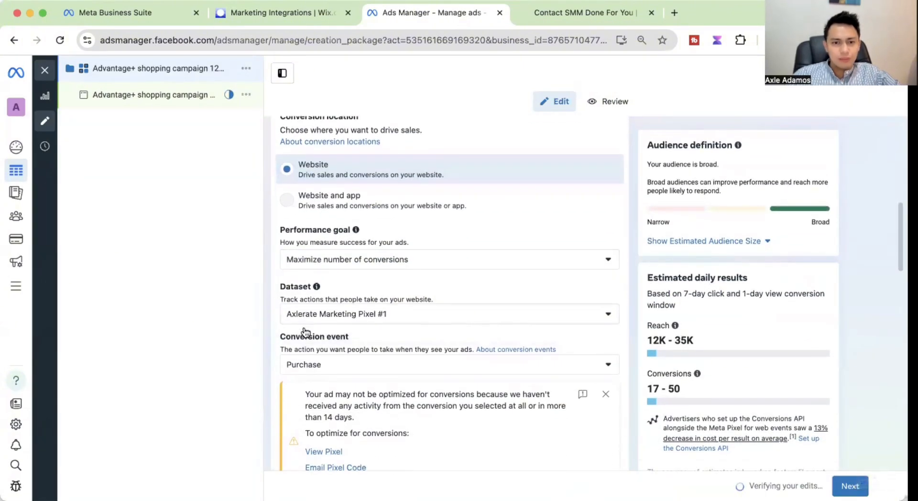
left_click(325, 300)
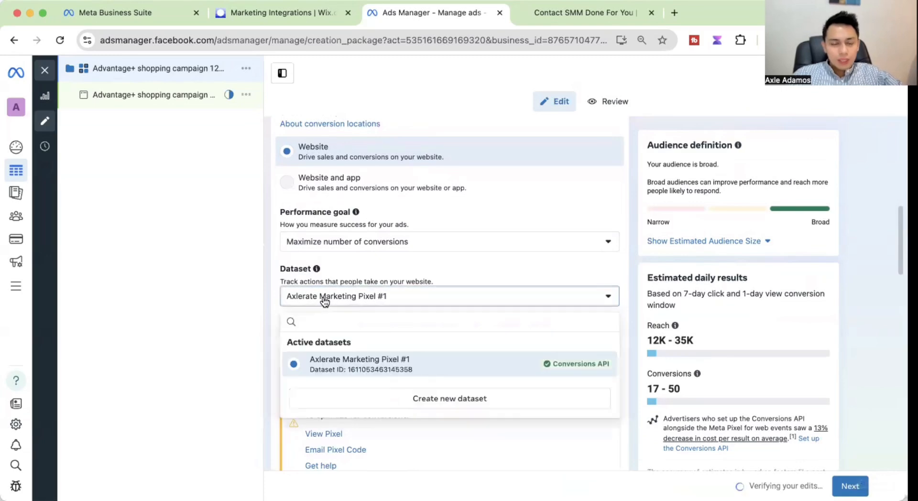
left_click(343, 368)
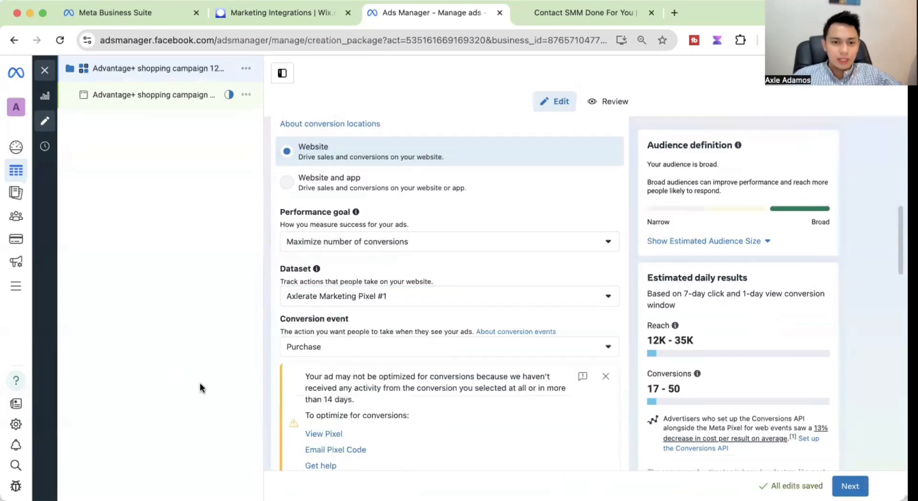
scroll(350, 285, "down", 2)
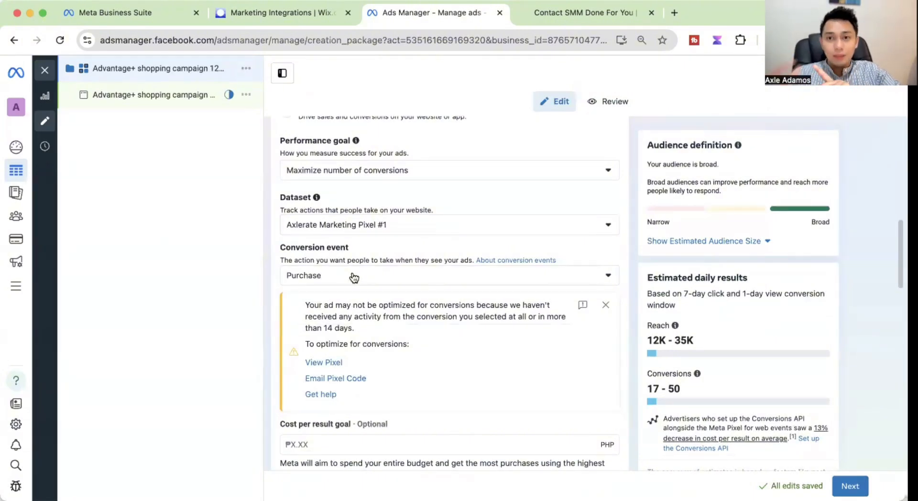
Step: Retrace the website's tracked path from the home page's "SMM Done For You" button through the packages button to the inquiry form
left_click(619, 19)
scroll(194, 123, "up", 10)
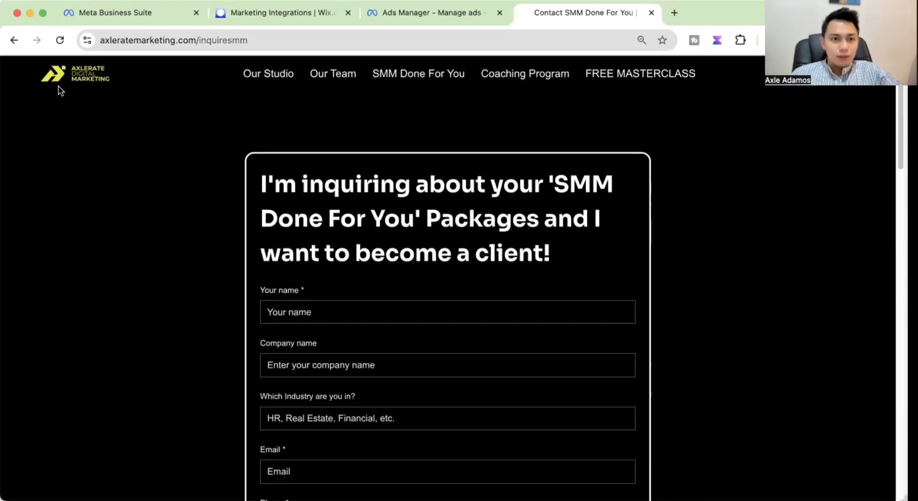
left_click(53, 74)
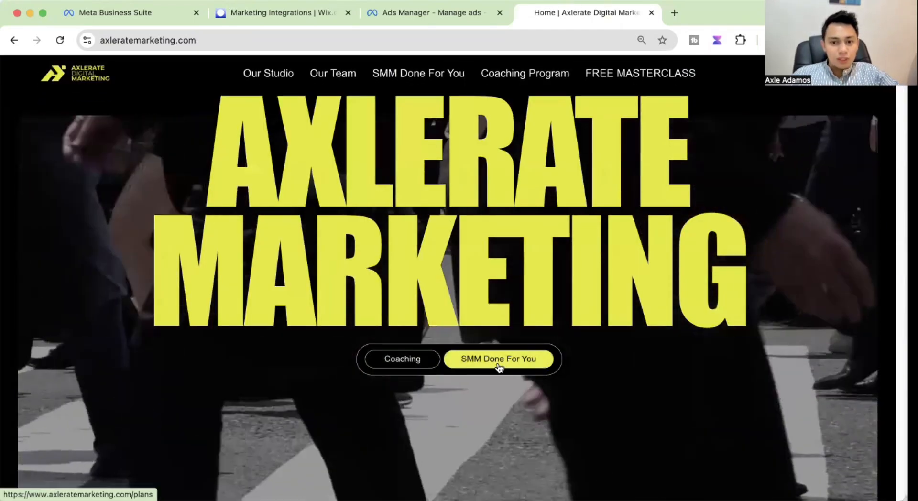
left_click(499, 364)
left_click(431, 13)
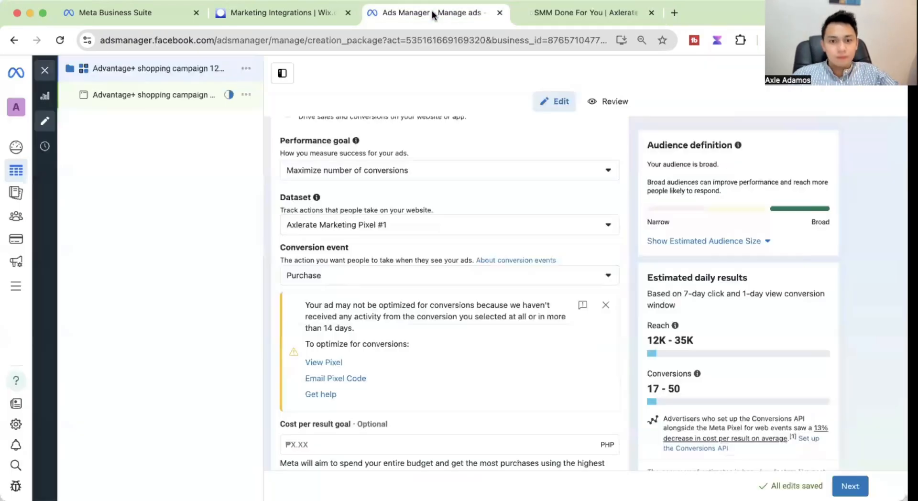
left_click(542, 19)
scroll(477, 311, "down", 10)
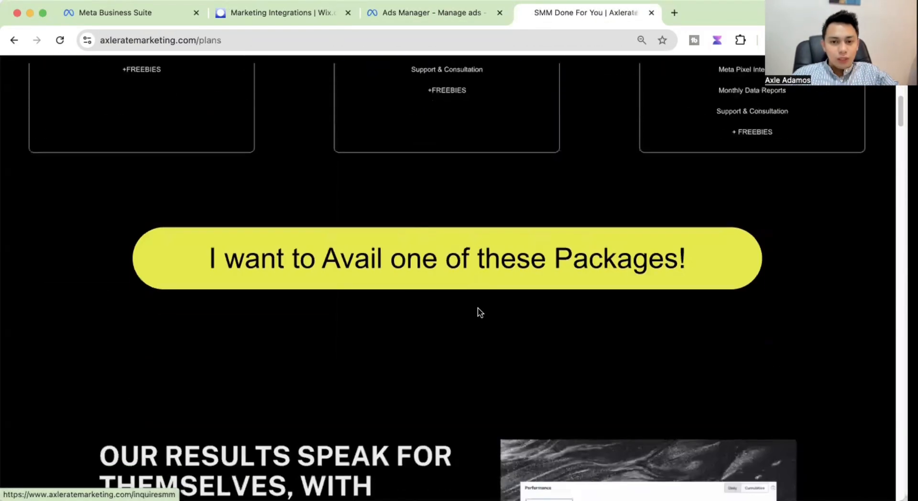
left_click(426, 267)
scroll(534, 360, "down", 10)
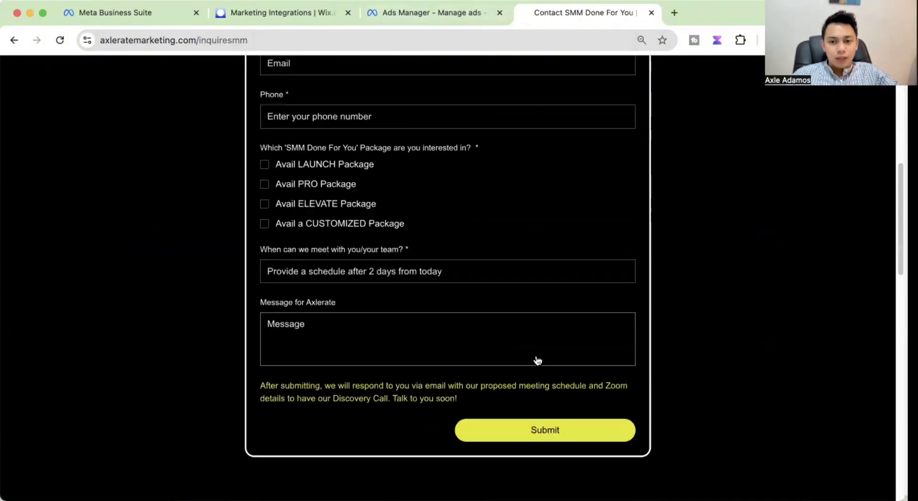
Step: Return to Ads Manager and examine which conversion events can be selected for the shopping campaign
left_click(425, 14)
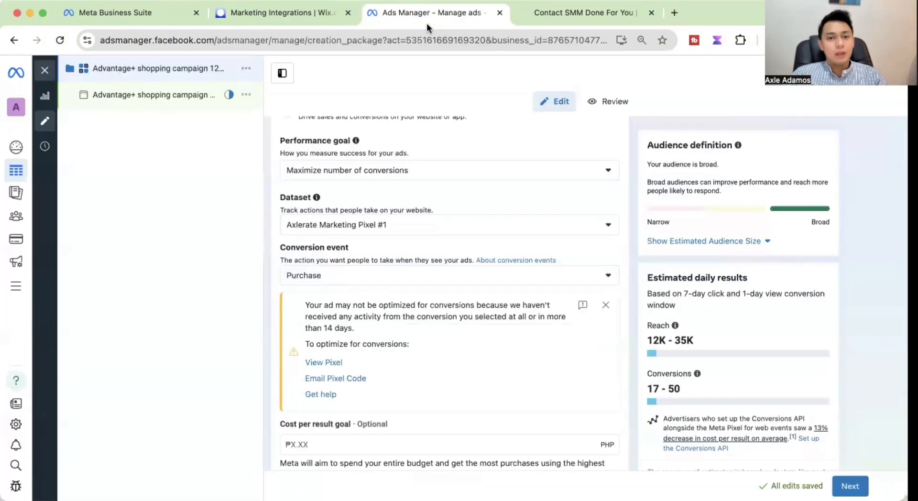
left_click(364, 279)
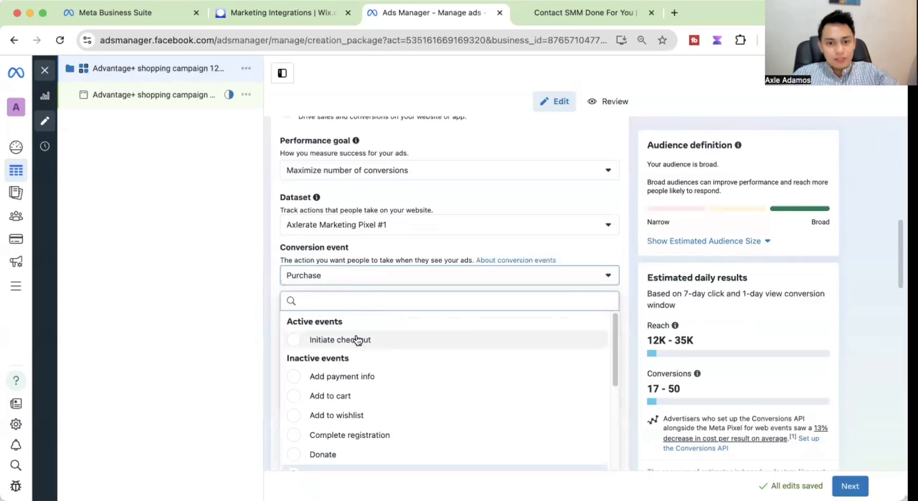
scroll(354, 341, "down", 4)
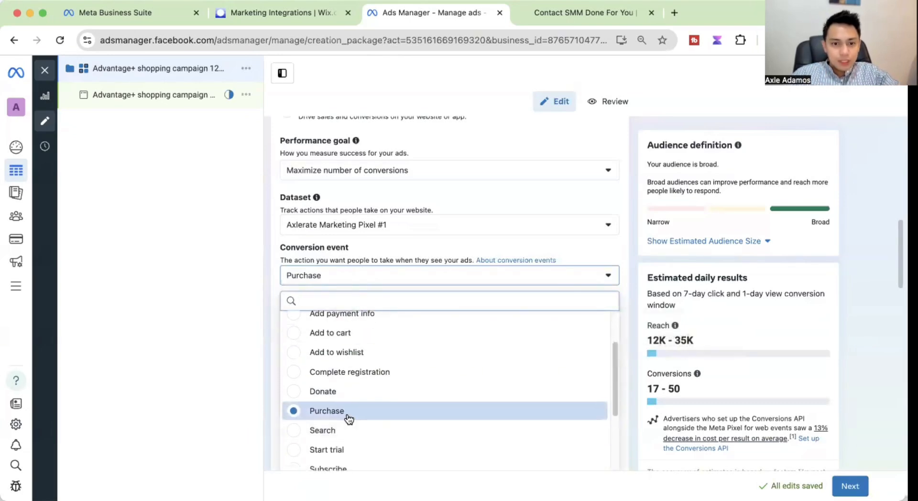
scroll(355, 395, "down", 6)
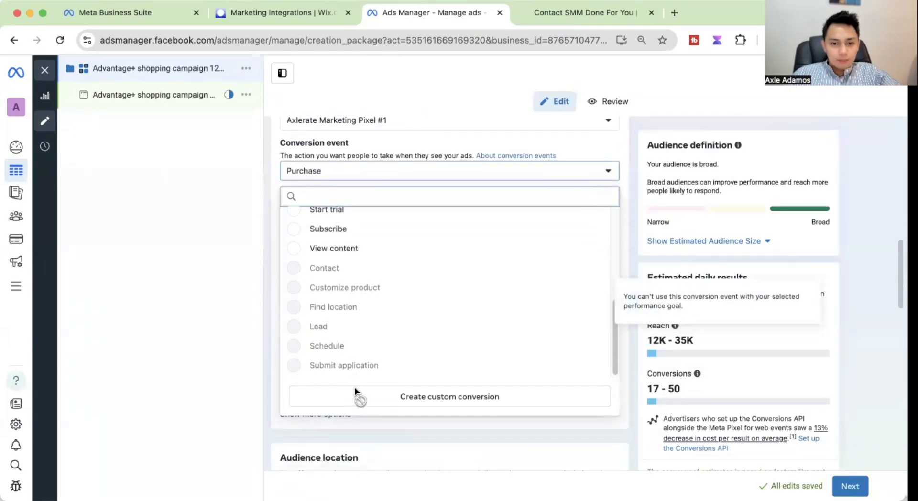
scroll(354, 396, "up", 10)
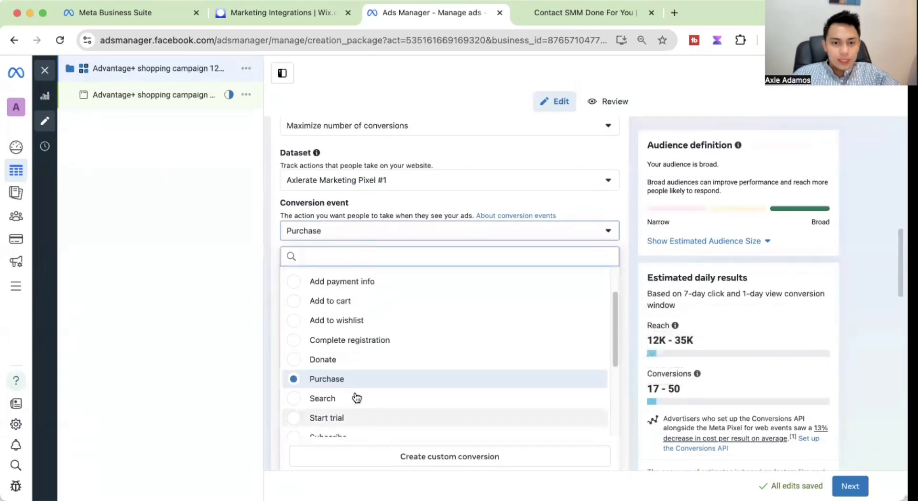
left_click(240, 325)
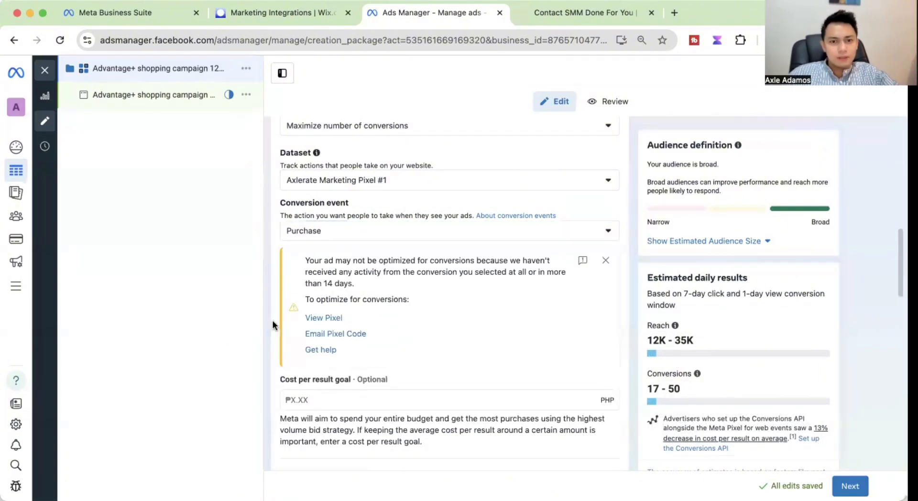
Step: Compare the campaign's Purchase conversion event with the Submit button on the website's inquiry form
scroll(273, 320, "down", 5)
scroll(270, 319, "up", 5)
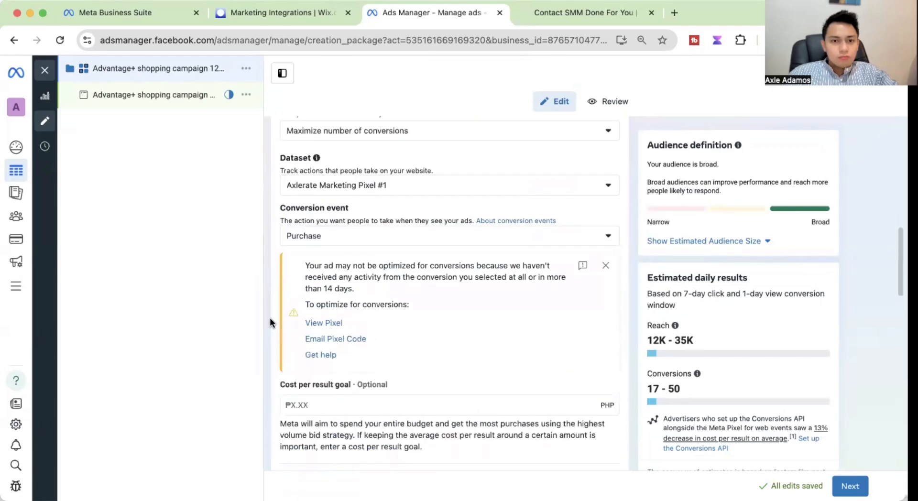
scroll(269, 318, "up", 2)
key("ctrl+Tab")
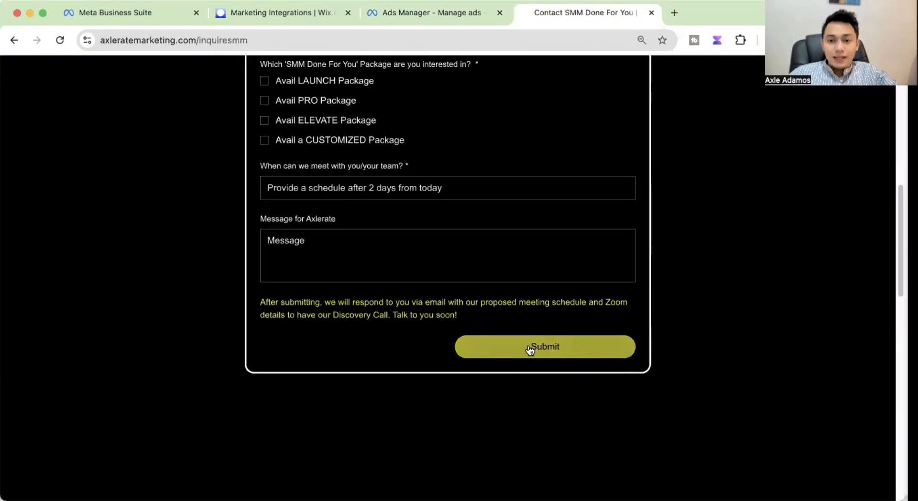
left_click(454, 15)
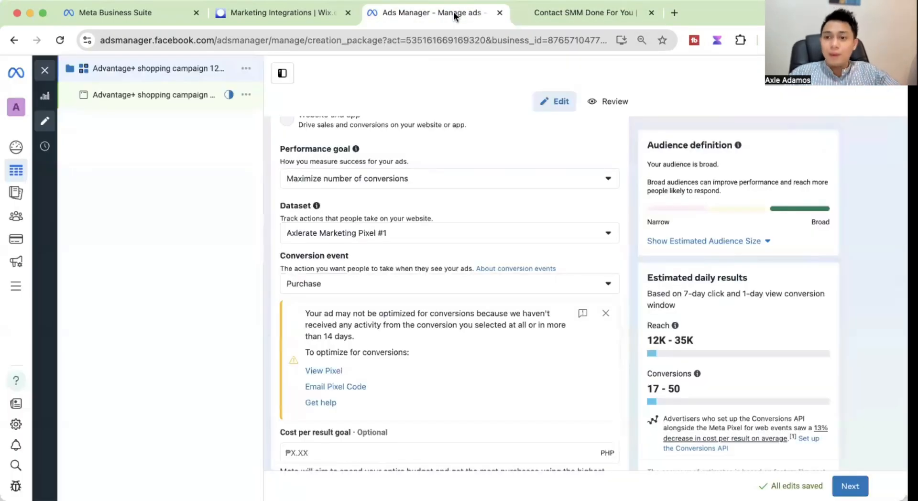
Step: Switch to the website and go from the inquiry form to the SMM Done For You packages page
left_click(525, 13)
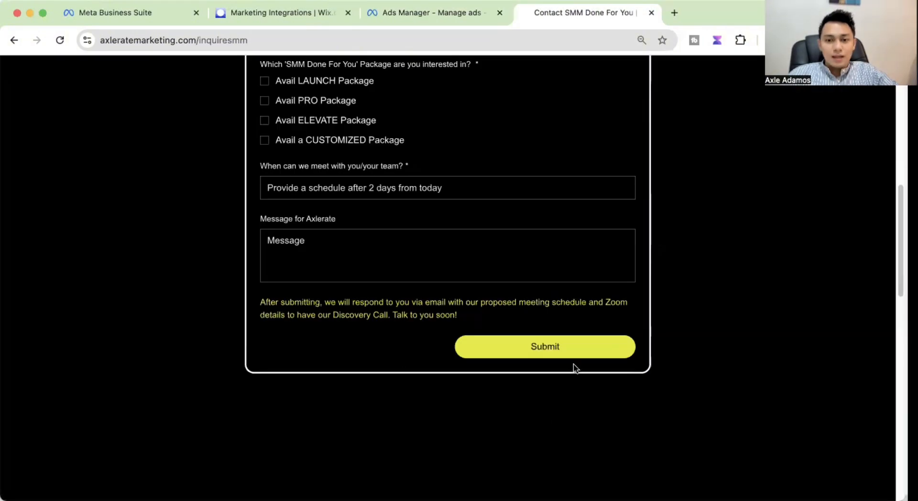
scroll(575, 369, "up", 2)
scroll(569, 398, "up", 10)
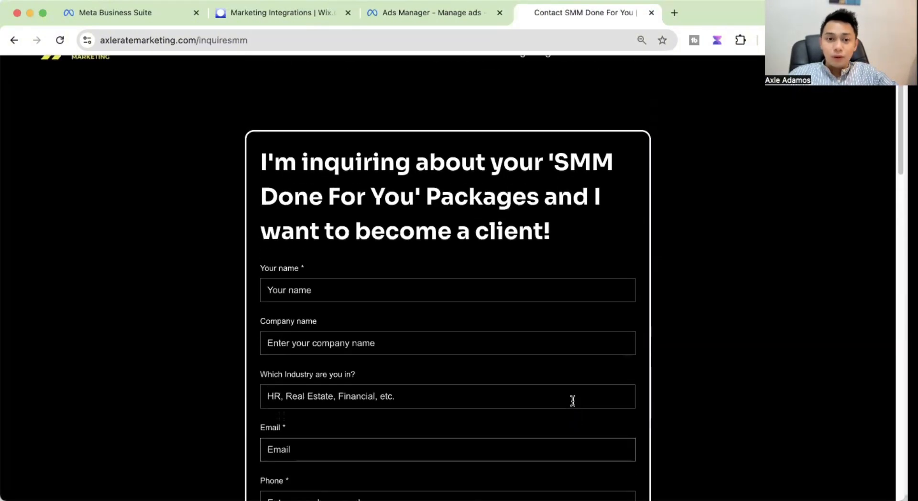
left_click(355, 80)
left_click(301, 42)
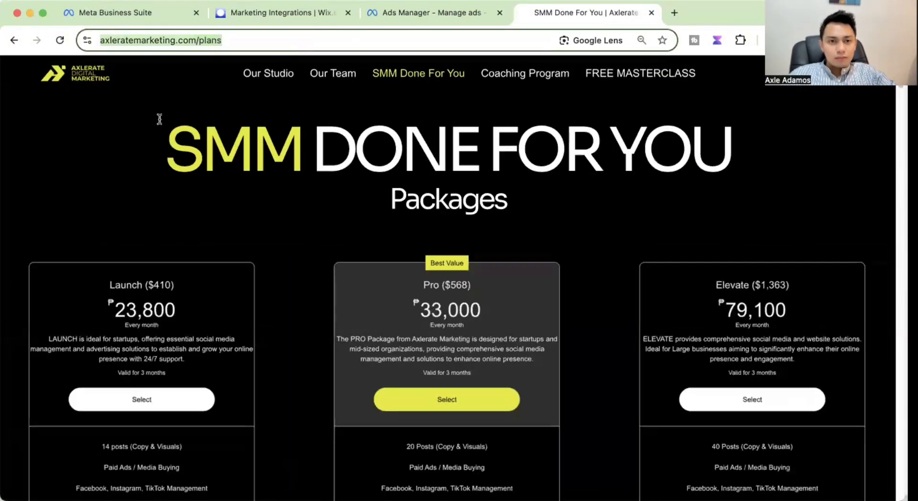
left_click(87, 225)
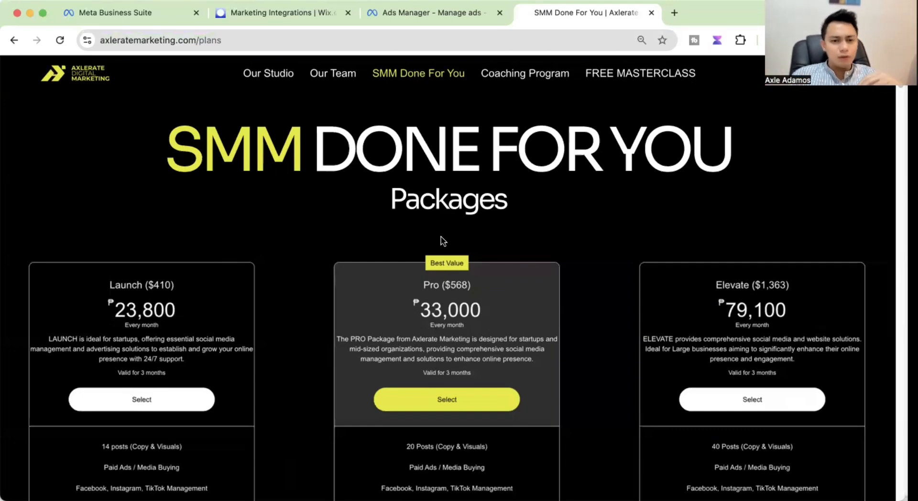
Step: Review the Launch, Pro and Elevate packages, and follow "I want to Avail one of these Packages!" to the inquiry form
scroll(441, 240, "down", 6)
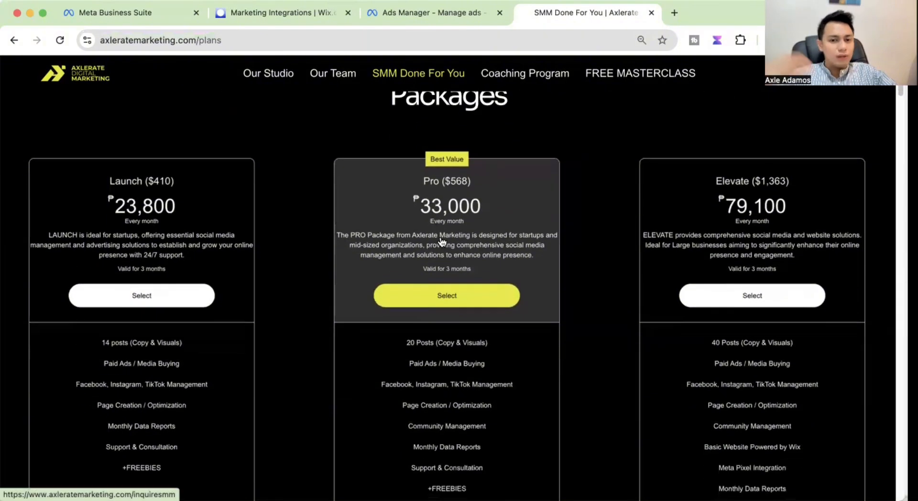
scroll(441, 241, "up", 1)
left_click(208, 47)
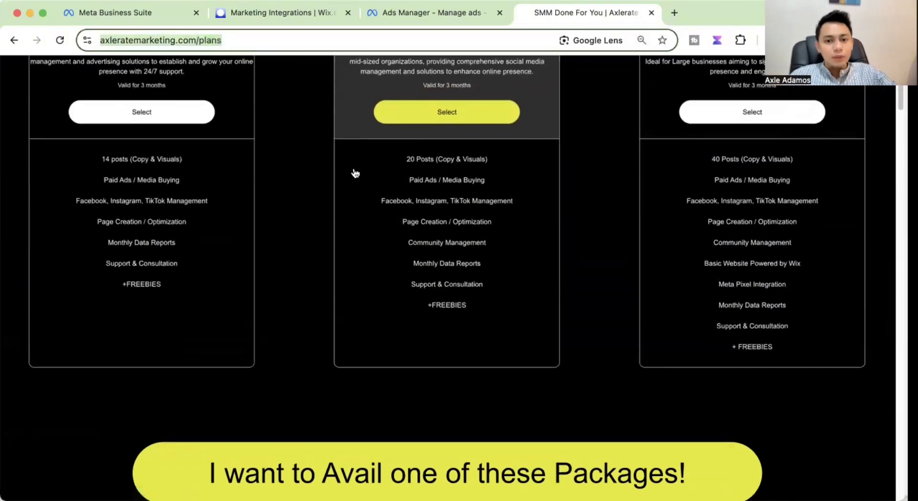
scroll(291, 421, "down", 3)
scroll(416, 239, "up", 7)
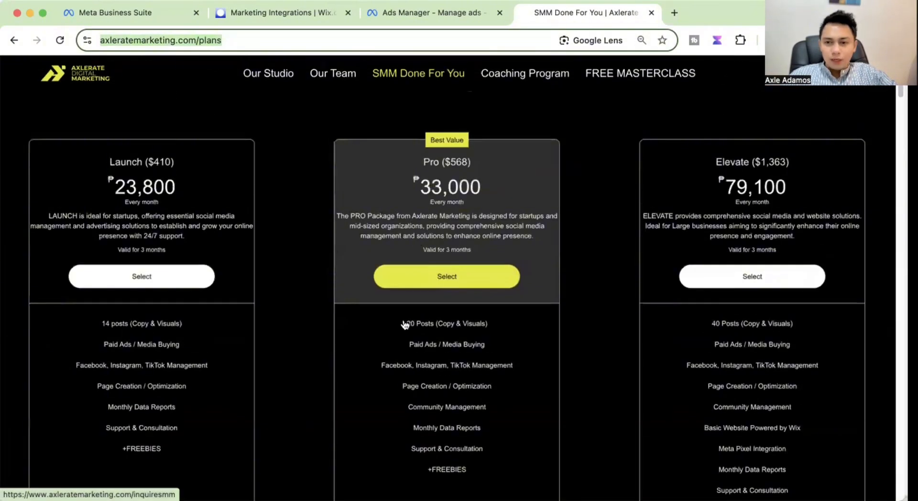
scroll(449, 349, "down", 3)
scroll(495, 372, "down", 2)
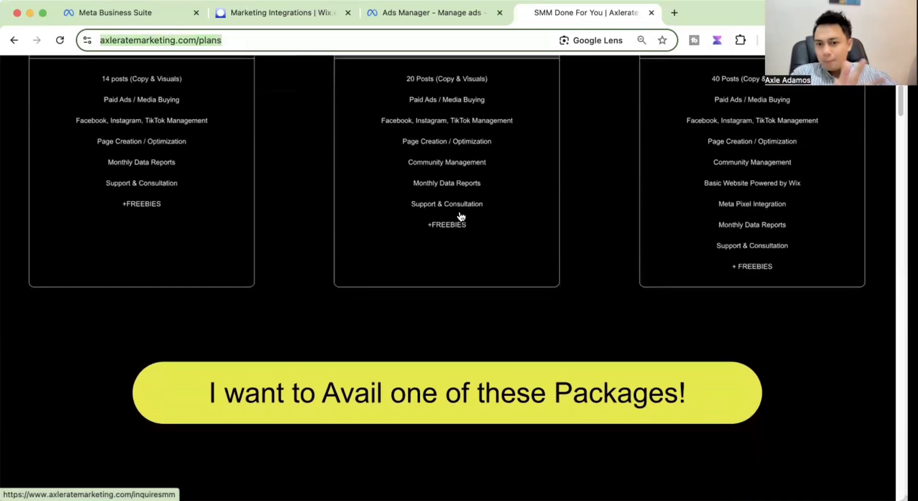
left_click(371, 395)
scroll(397, 166, "down", 9)
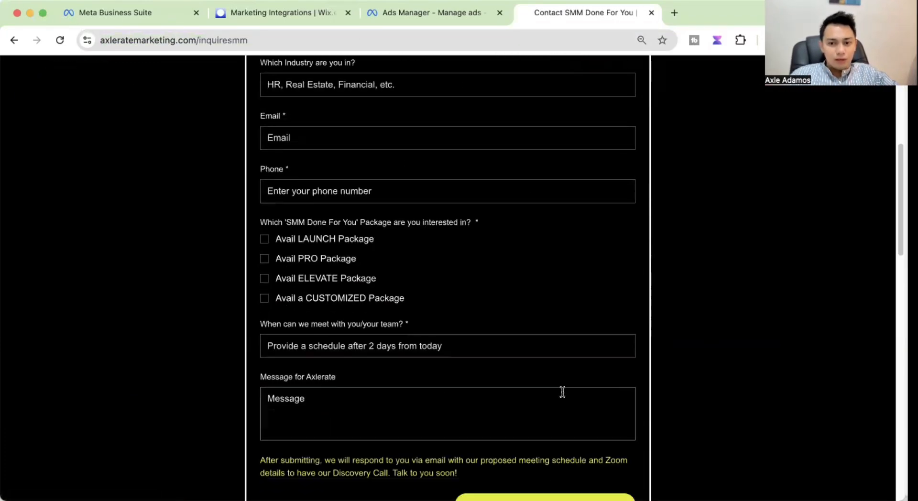
Step: Return to Ads Manager, close the shopping campaign's editor, and clear the campaign, ad set and ad selections
left_click(452, 10)
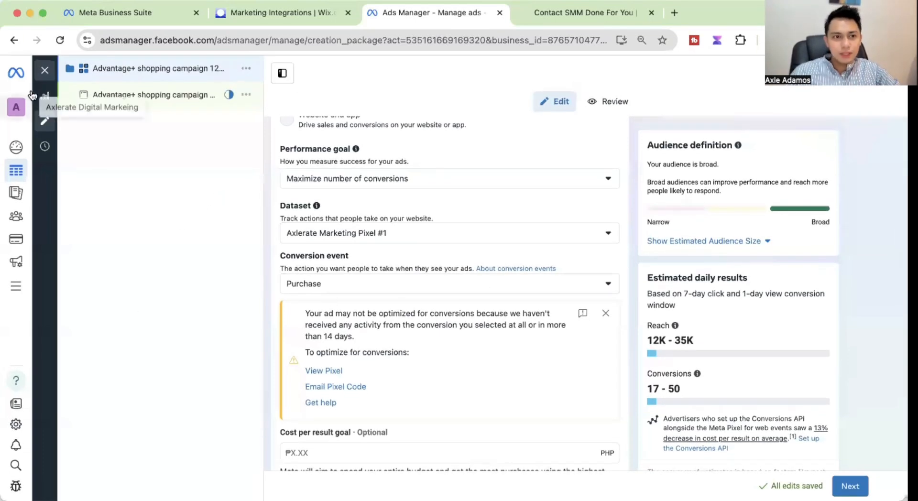
left_click(42, 72)
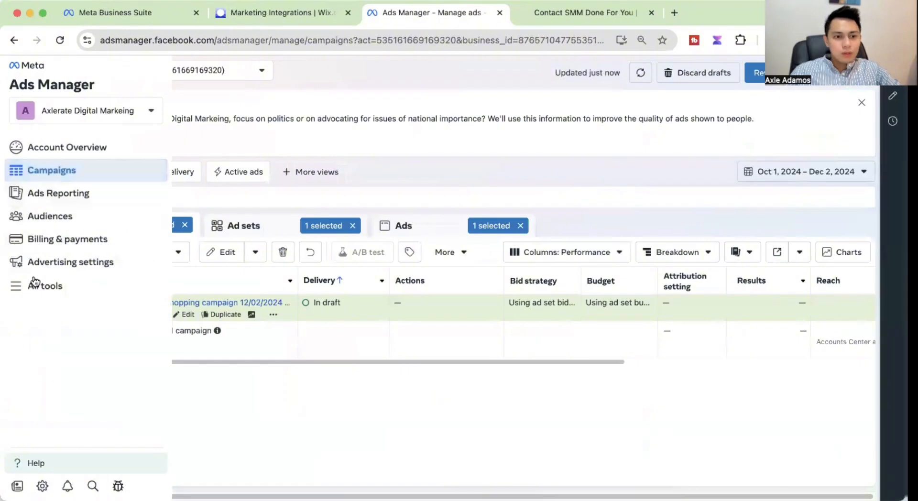
left_click(184, 225)
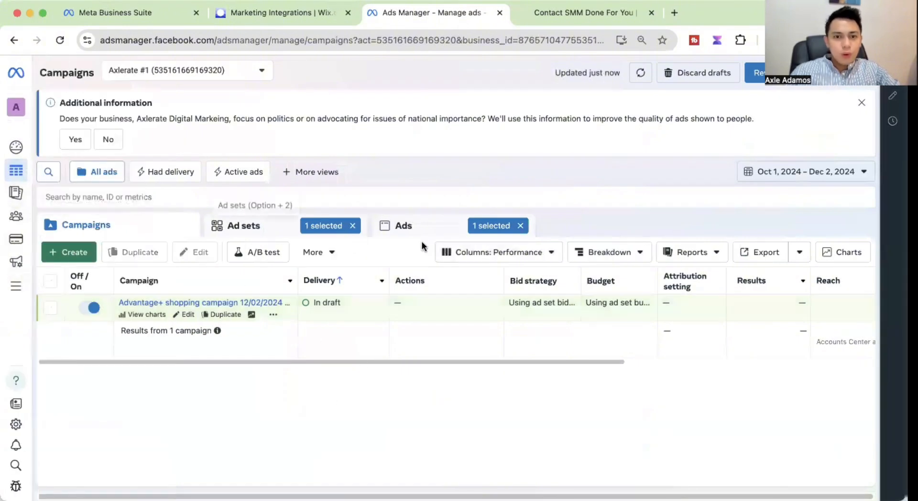
left_click(352, 226)
left_click(520, 226)
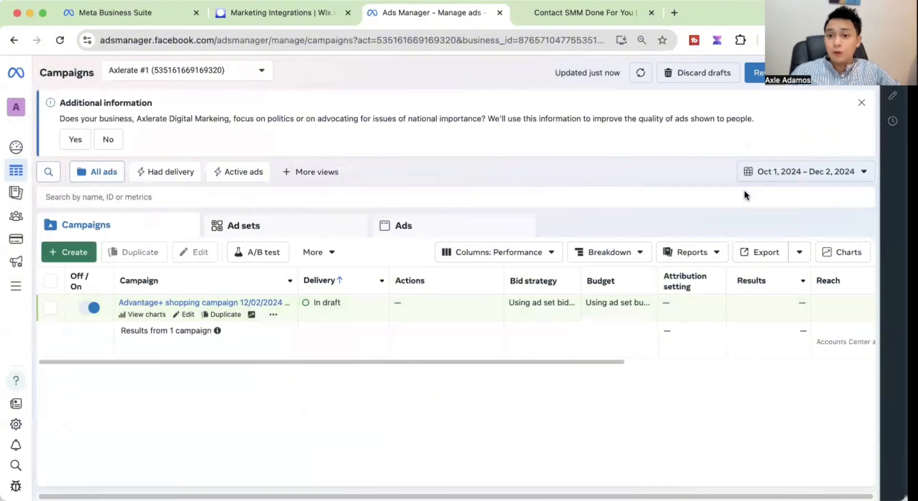
left_click(770, 301)
left_click(50, 306)
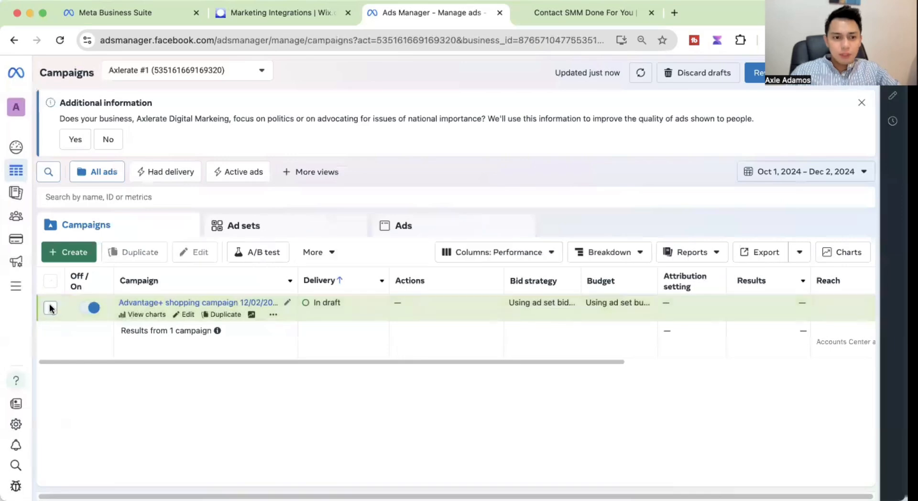
Step: Start a new custom audience in Audiences with Website as its source
mouse_move(10, 203)
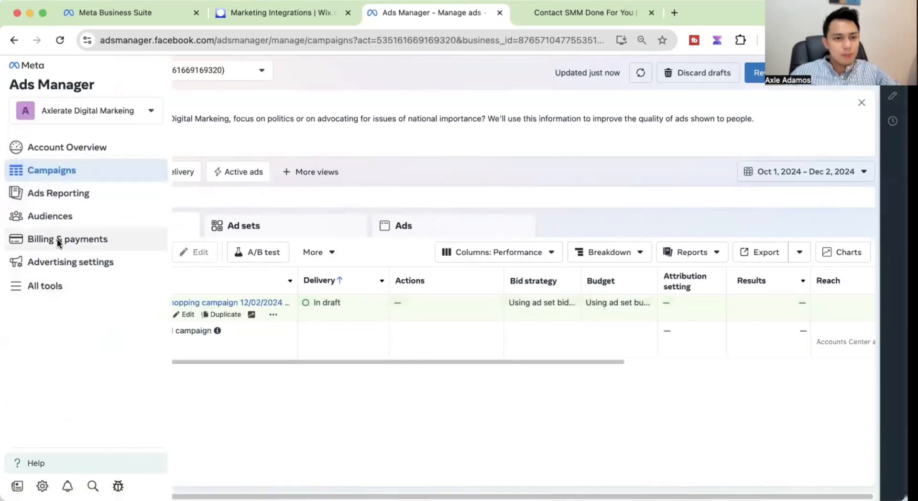
left_click(56, 215)
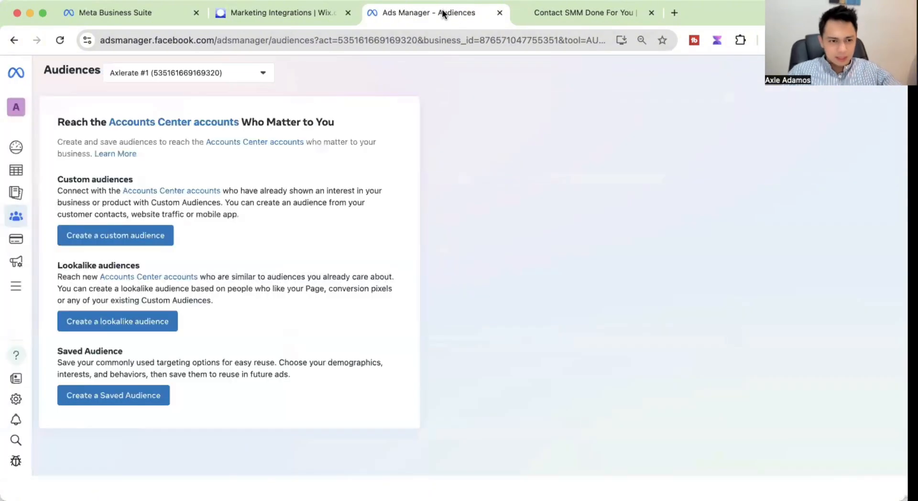
left_click(131, 234)
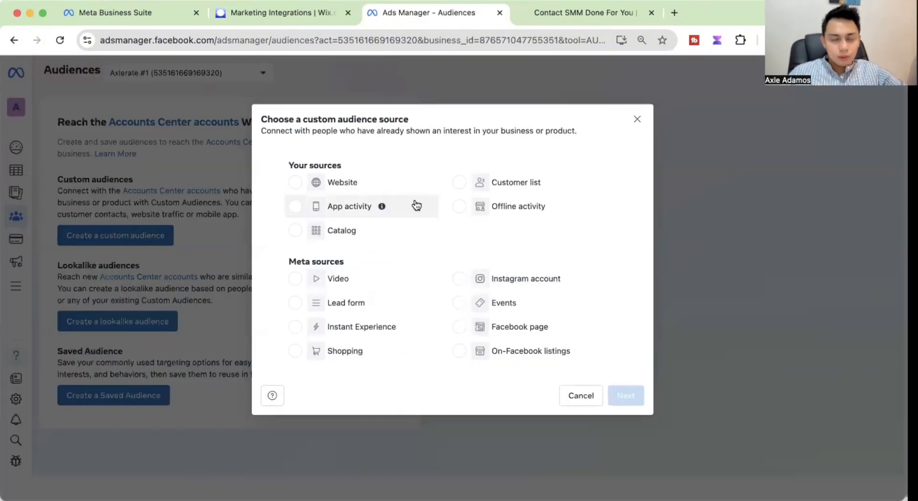
left_click(350, 183)
left_click(626, 395)
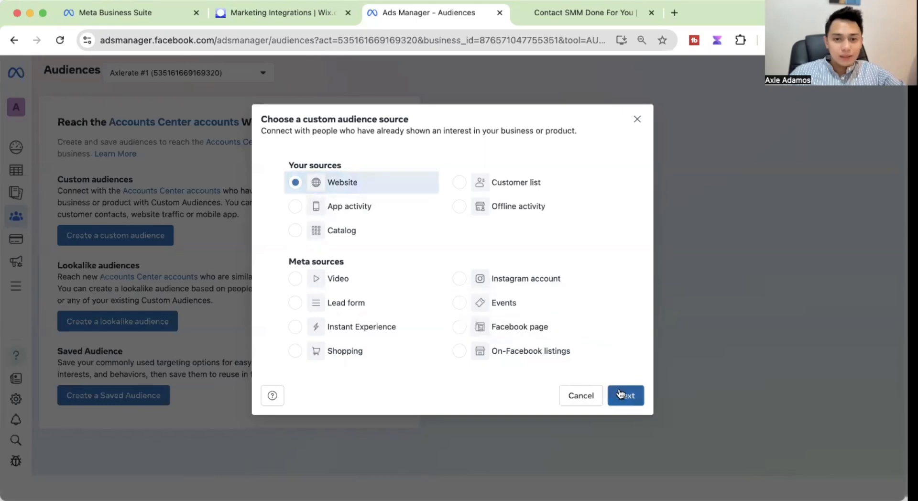
Step: Choose Axlerate Marketing Pixel #1 as the source of the website custom audience
left_click(434, 165)
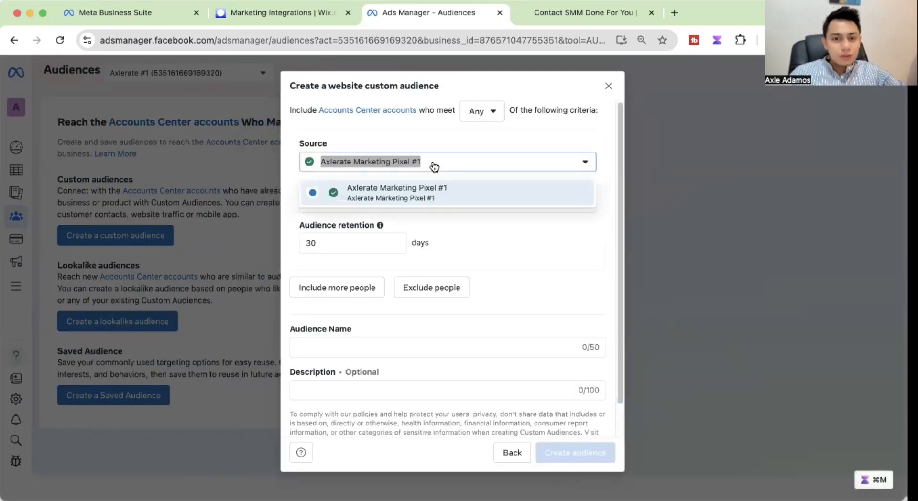
left_click(434, 164)
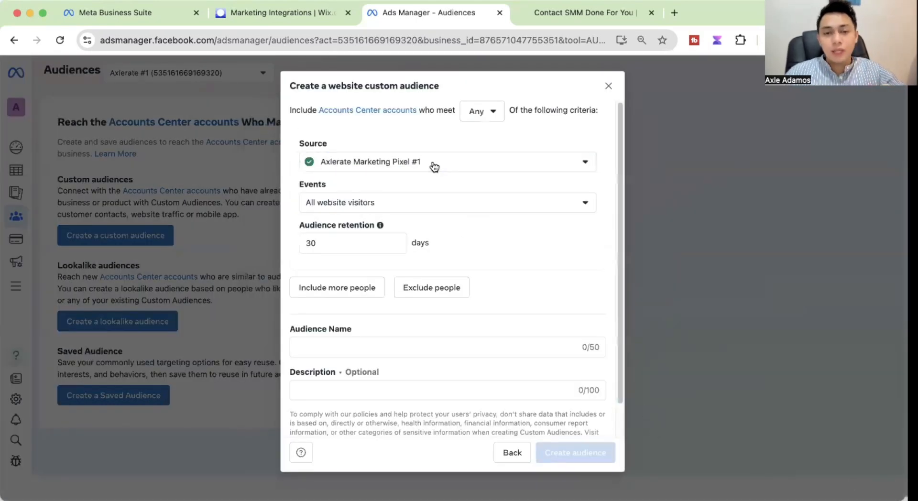
left_click(433, 165)
left_click(443, 186)
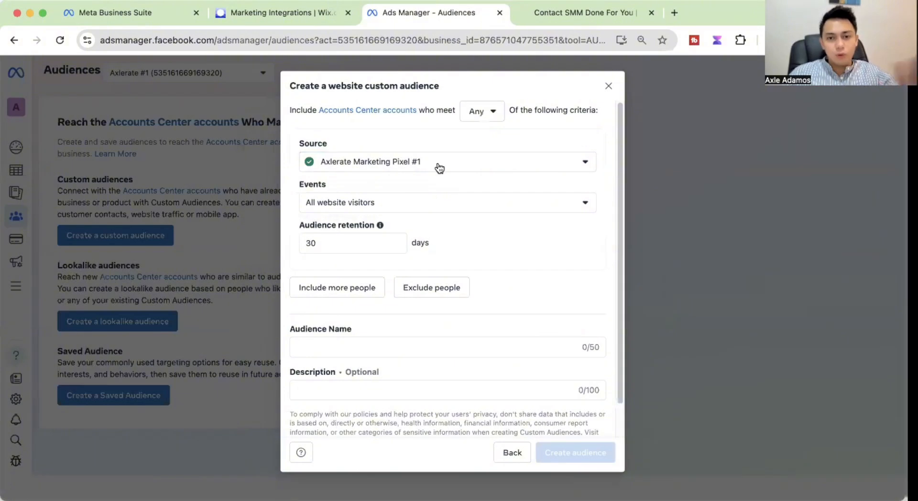
left_click(438, 166)
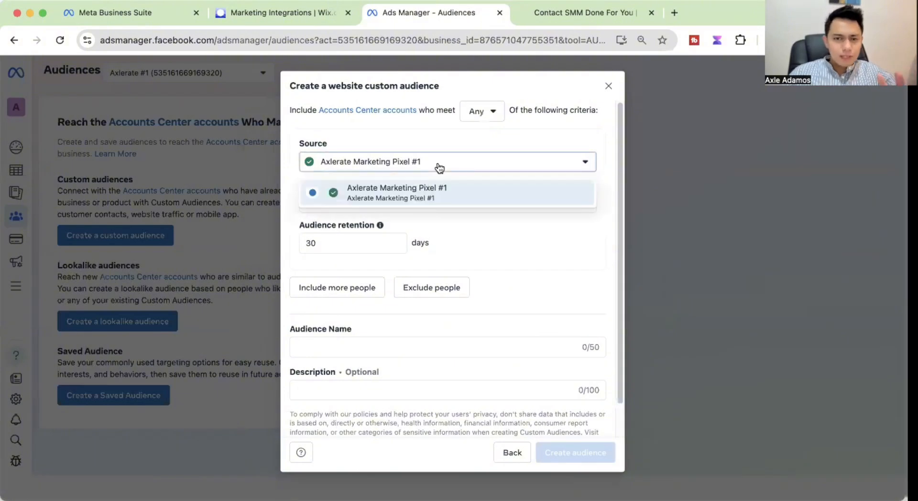
left_click(452, 193)
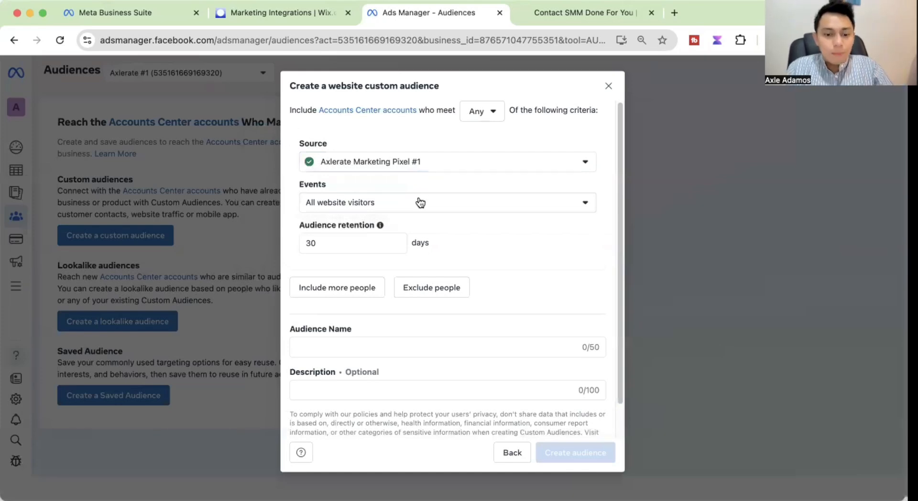
Step: Switch to the website and retrace the visitor path from the SMM Done For You packages page to the inquiry form
left_click(586, 13)
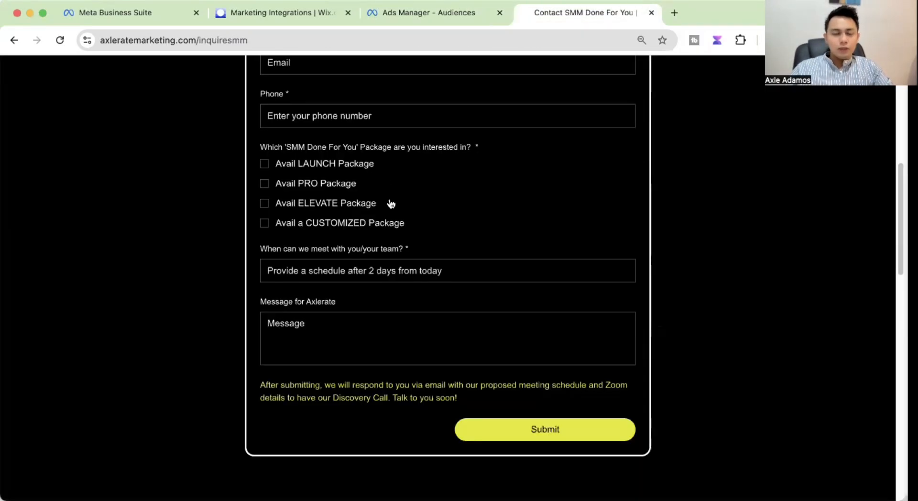
scroll(389, 205, "up", 10)
left_click(406, 77)
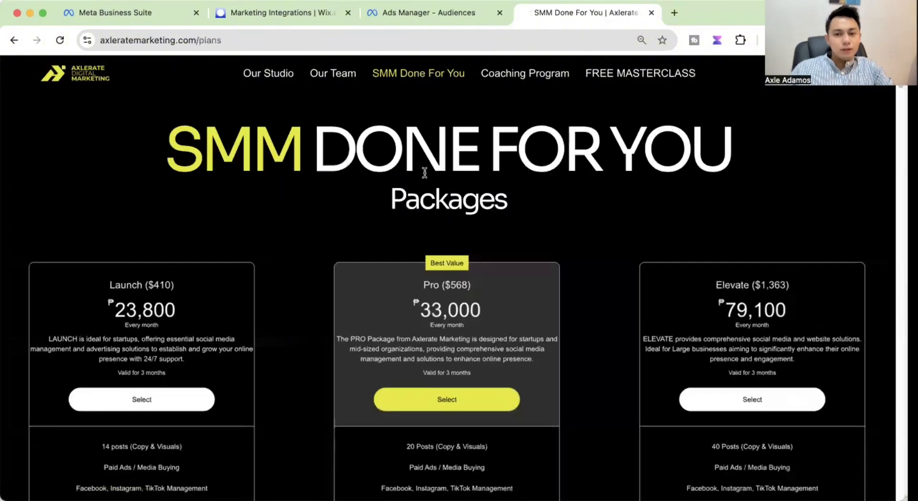
scroll(406, 199, "down", 8)
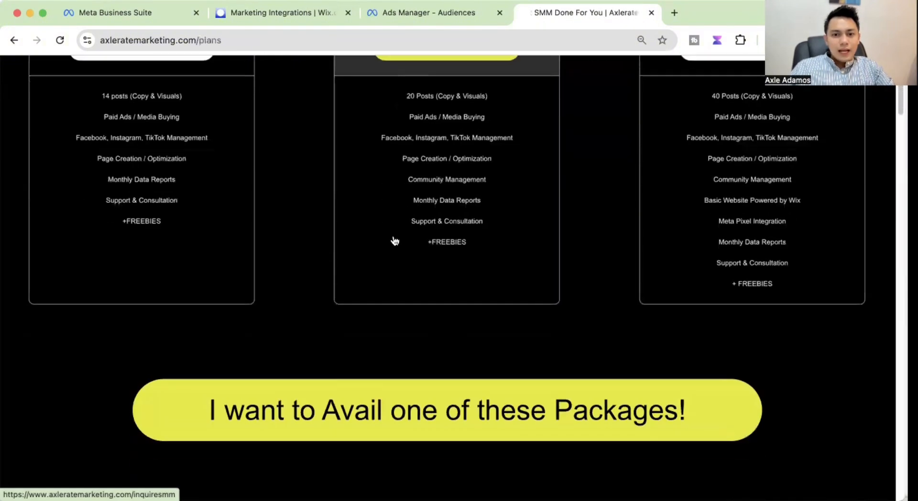
left_click(372, 401)
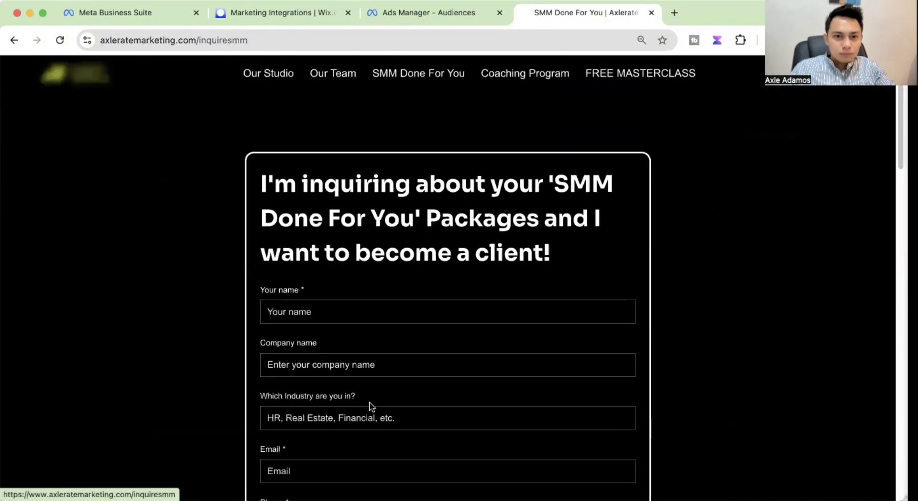
Step: Fill in the inquiry form's name, company, email and phone fields with the saved contact details
scroll(393, 287, "down", 2)
scroll(392, 266, "down", 1)
left_click(384, 225)
left_click(379, 253)
scroll(369, 392, "down", 10)
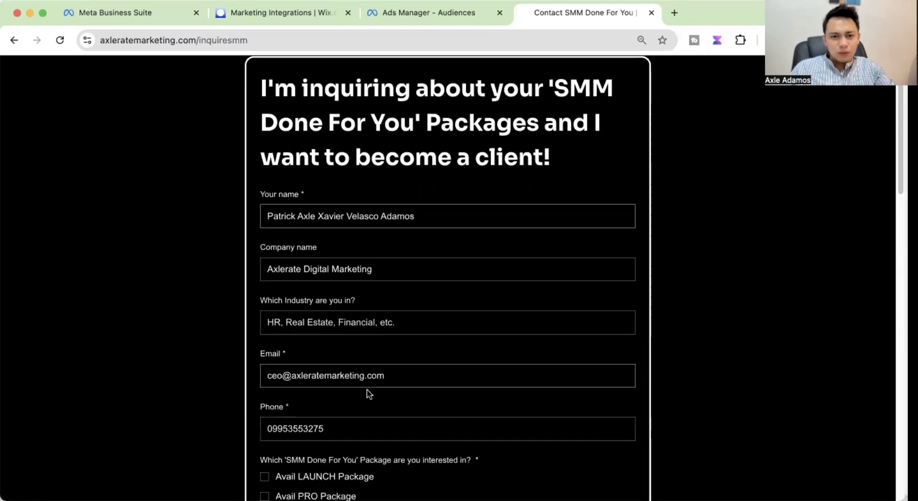
Step: Examine the inquiry form from the contact fields down to the Submit button
scroll(516, 258, "up", 5)
scroll(600, 446, "down", 1)
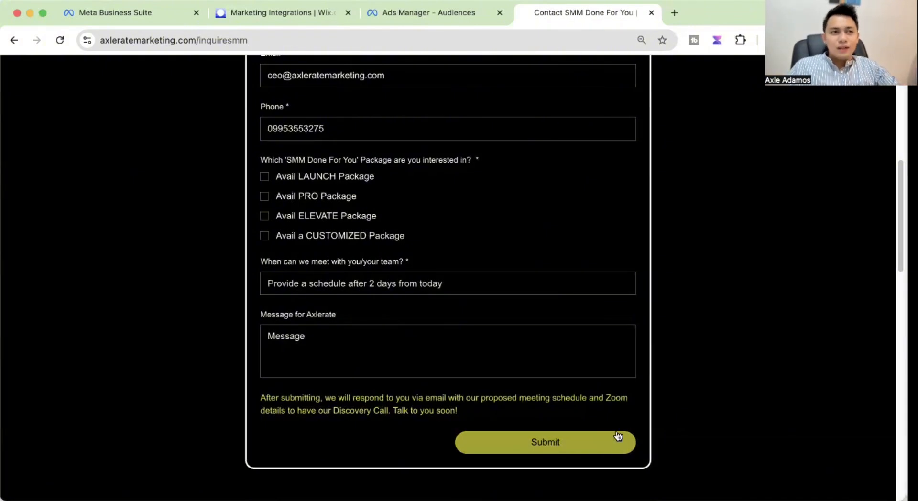
scroll(617, 437, "up", 1)
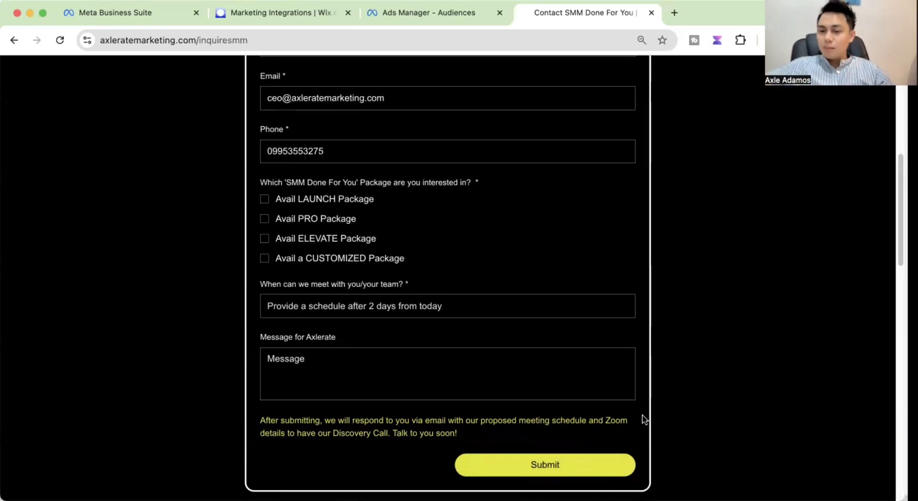
scroll(344, 273, "up", 8)
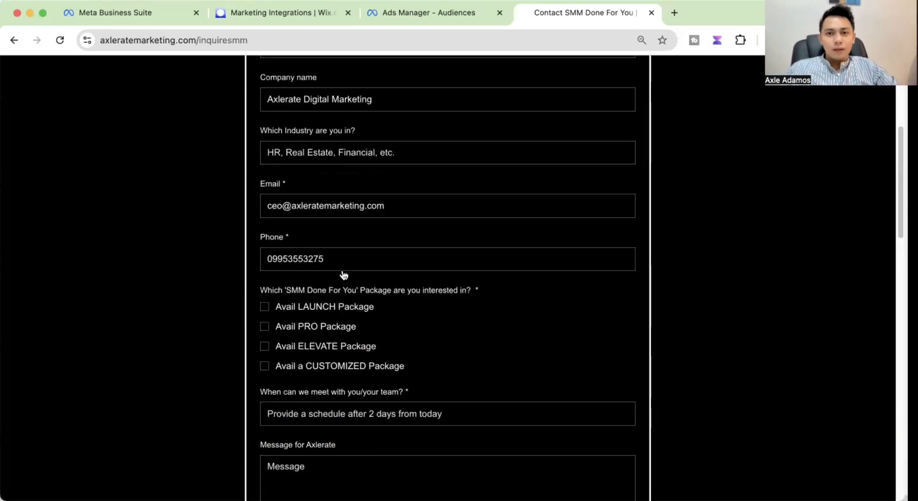
scroll(359, 95, "down", 3)
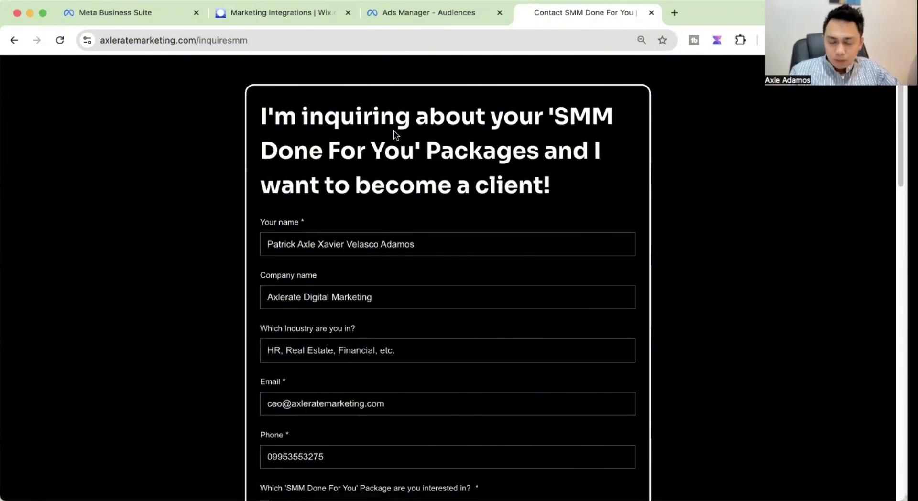
scroll(393, 134, "down", 7)
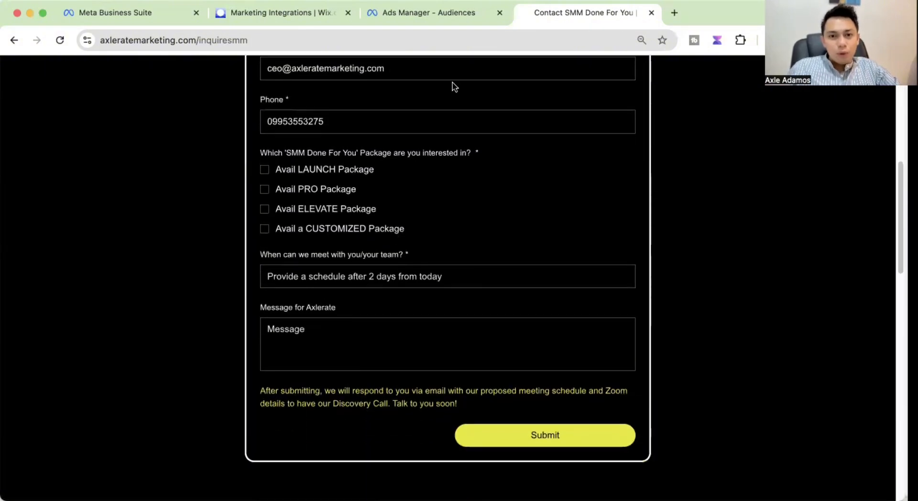
Step: Reopen the packages page and follow its call-to-action button back to the inquiry form's Submit button
scroll(430, 100, "up", 8)
left_click(423, 75)
scroll(421, 191, "down", 2)
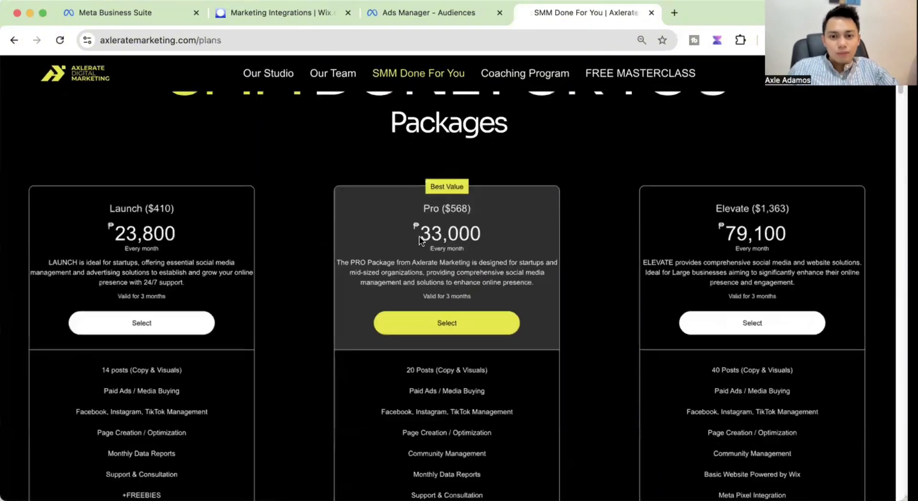
scroll(419, 241, "down", 15)
left_click(475, 154)
scroll(565, 338, "down", 10)
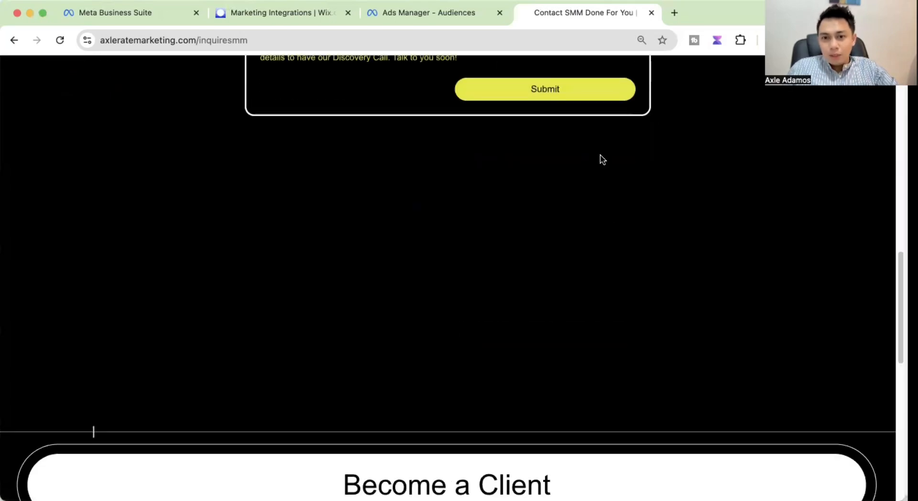
Step: Reopen the SMM Done For You packages page and review its "I want to Avail one of these Packages!" call to action
scroll(592, 215, "up", 12)
left_click(421, 90)
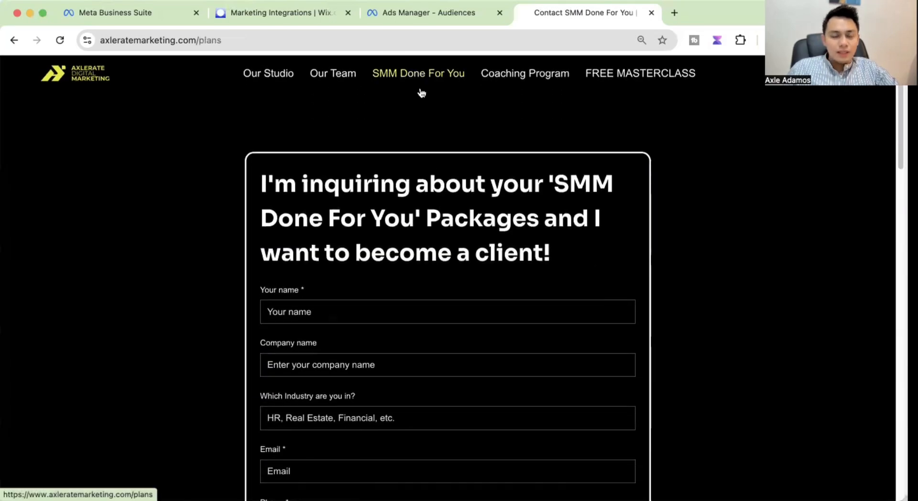
scroll(460, 233, "down", 7)
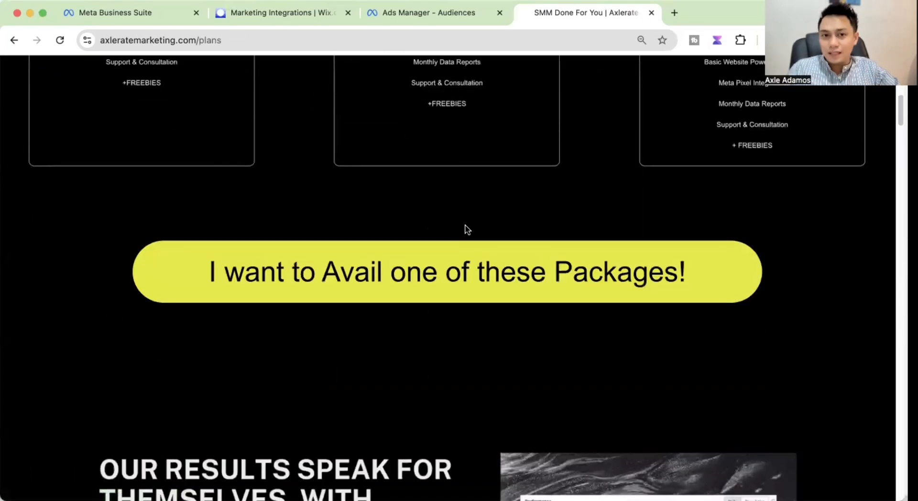
Step: Switch to Ads Manager Audiences and base the website custom audience on the InitiateCheckout event with 60 days of retention
left_click(424, 19)
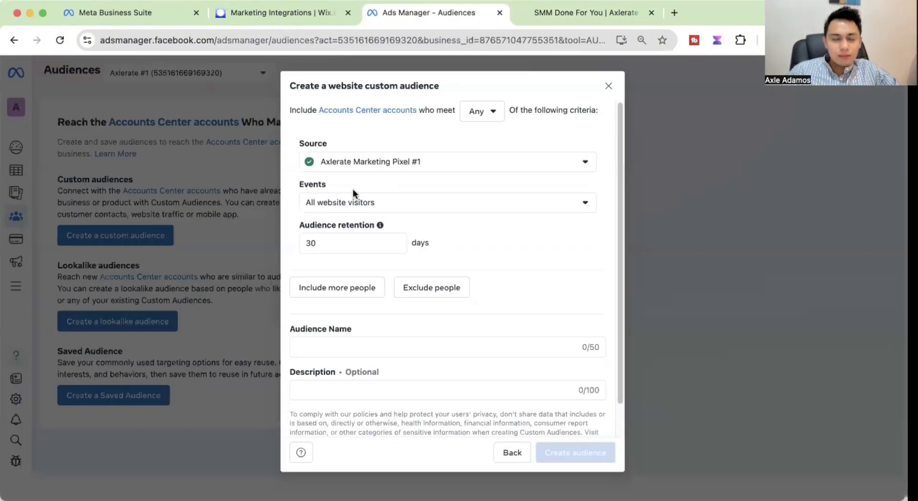
left_click(352, 205)
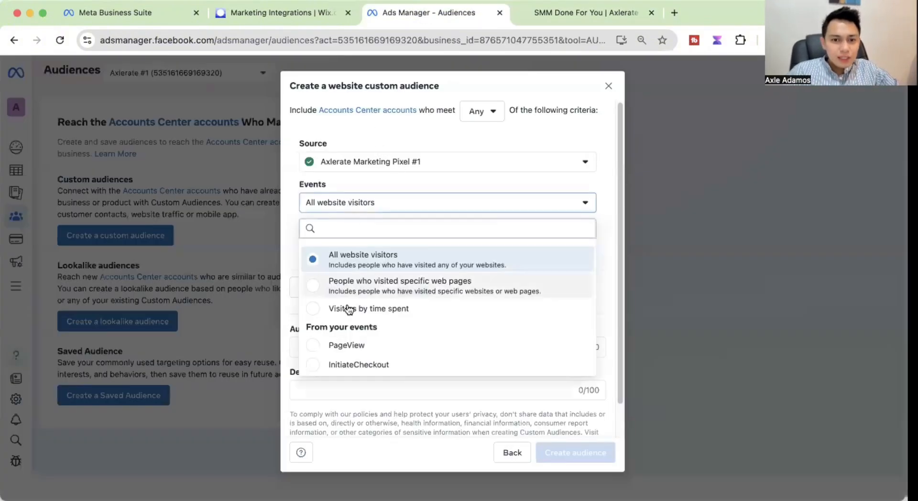
left_click(344, 365)
double_click(376, 239)
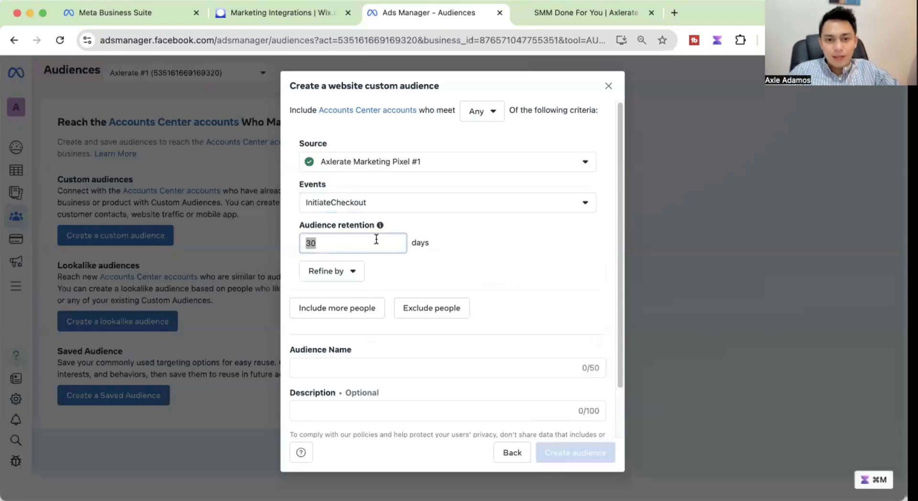
type("60")
left_click(540, 263)
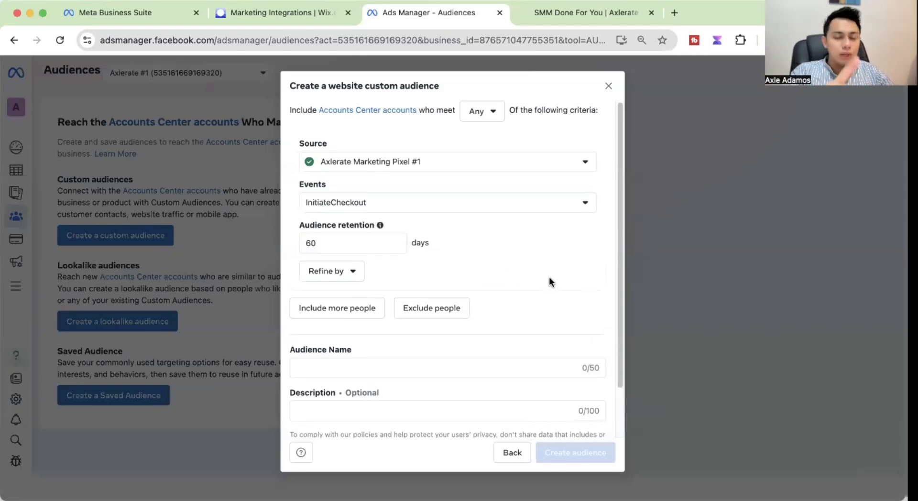
Step: Name the website custom audience "Initiated Checkout (60 Days)", create it and close its summary
scroll(526, 270, "down", 2)
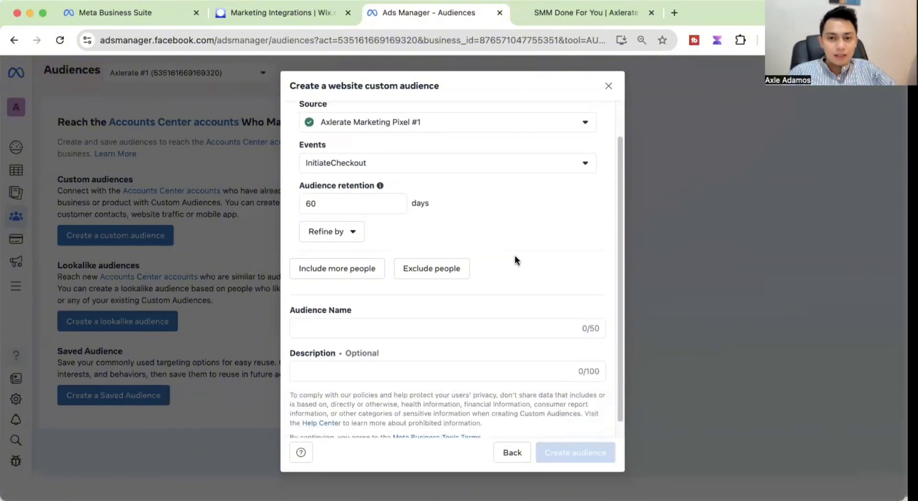
left_click(398, 316)
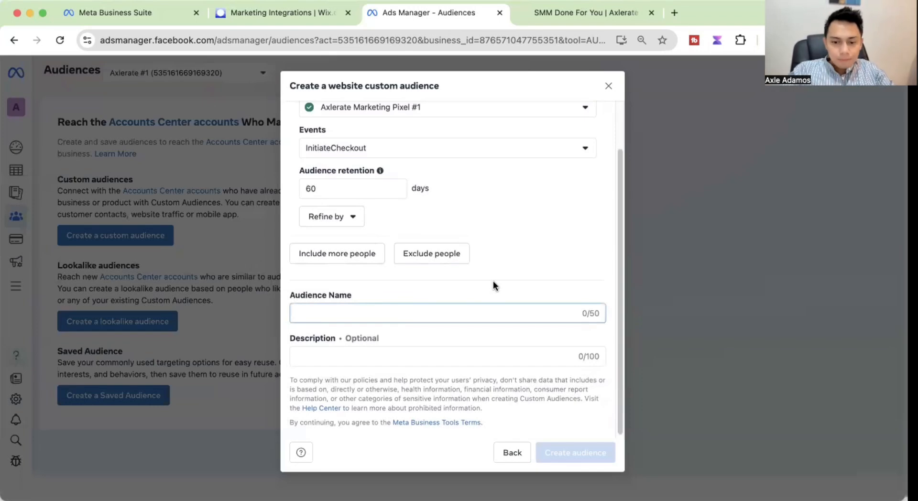
type("Initiated Check")
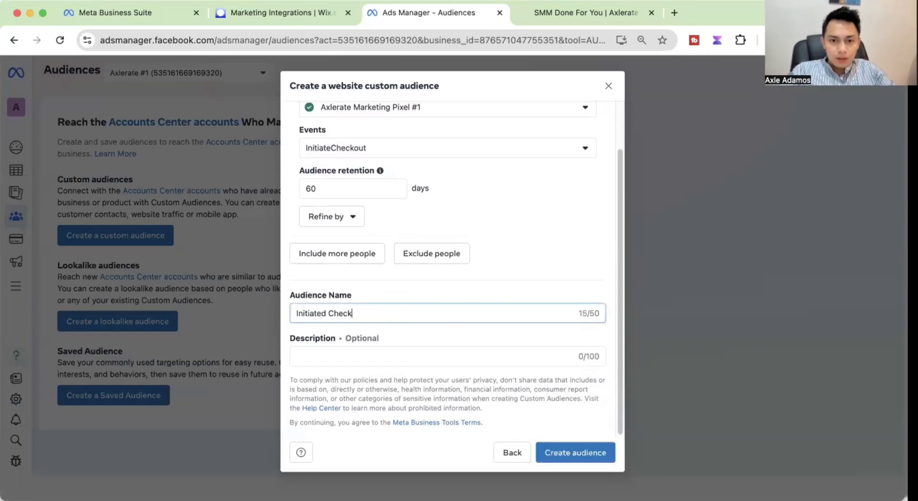
type("out (60 Days")
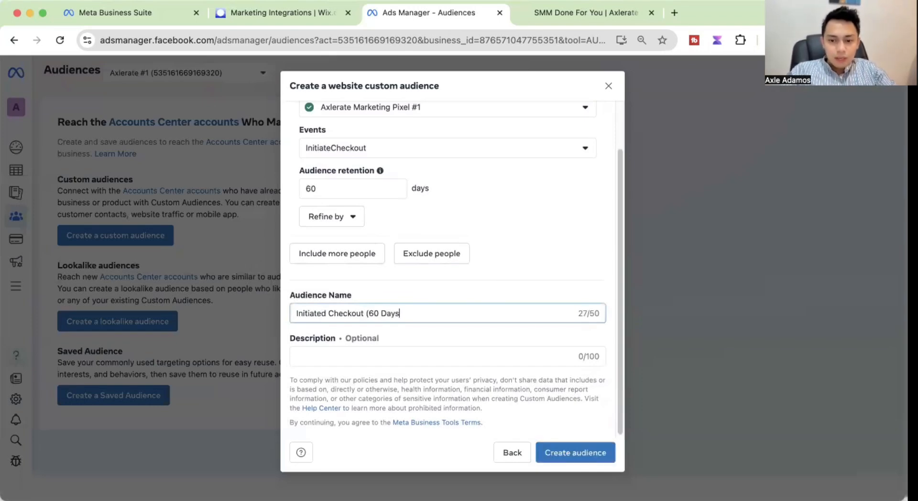
left_click(480, 284)
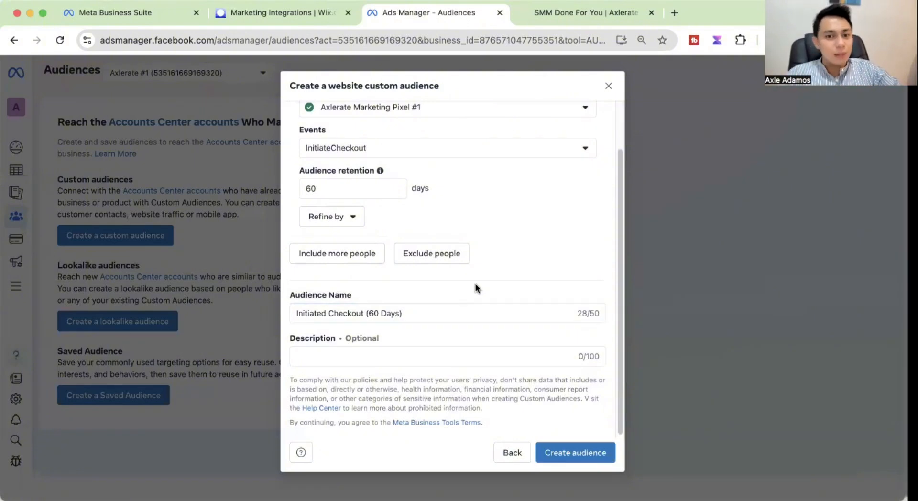
left_click(554, 452)
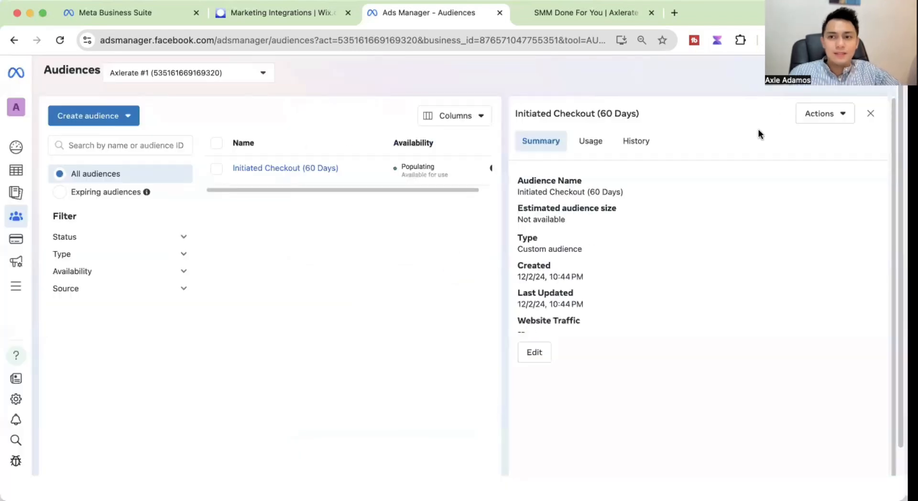
left_click(870, 114)
mouse_move(285, 168)
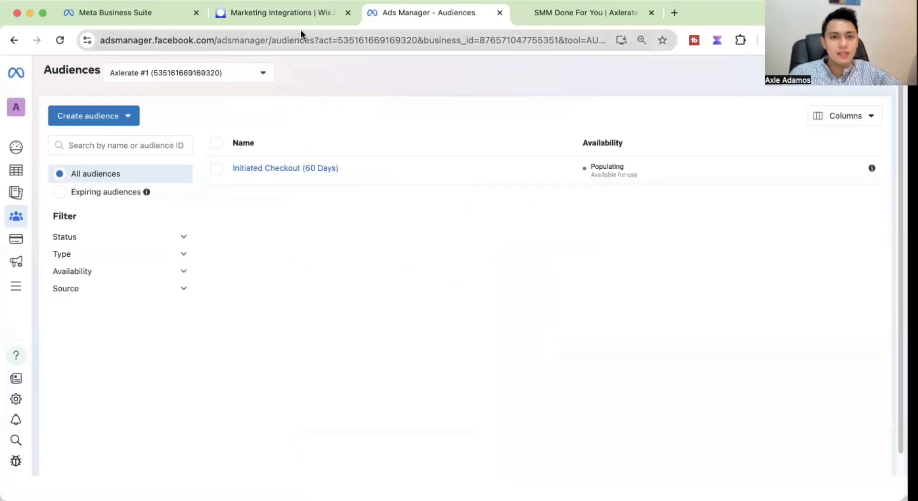
Step: Create a new campaign with the Sales objective using the Manual sales campaign setup
left_click(29, 170)
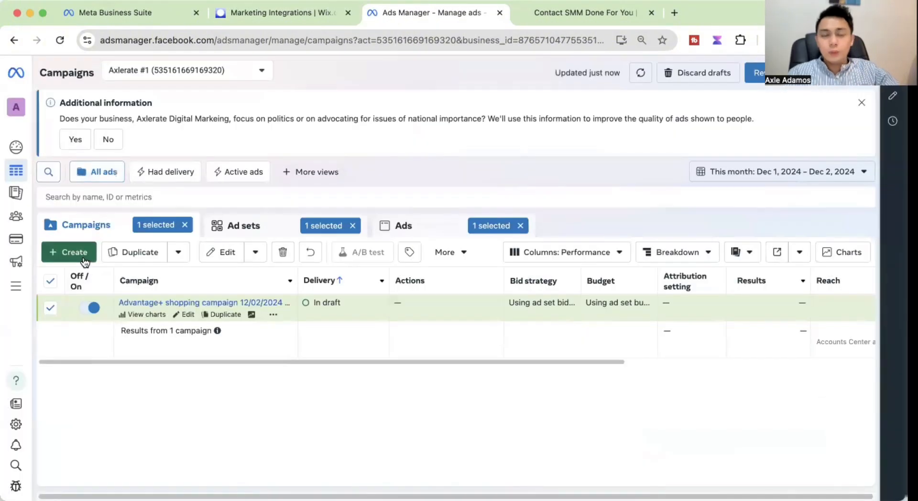
left_click(85, 261)
scroll(410, 282, "down", 3)
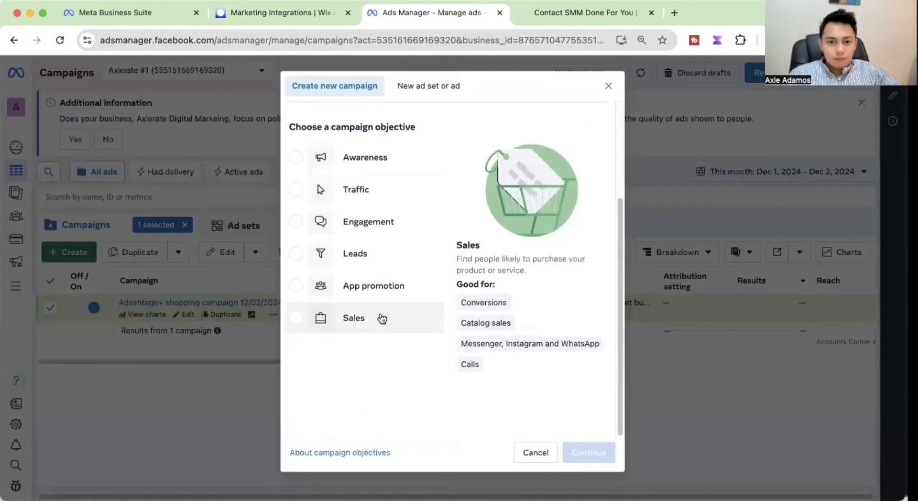
left_click(379, 317)
left_click(591, 453)
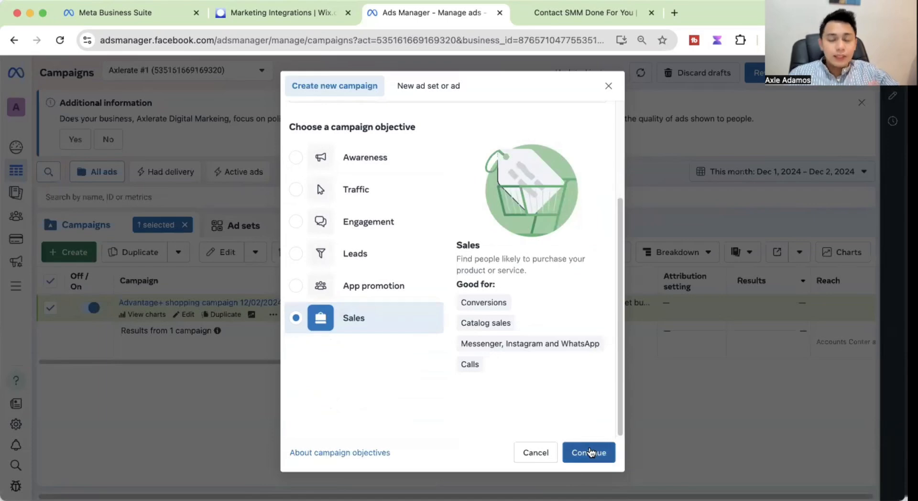
left_click(471, 346)
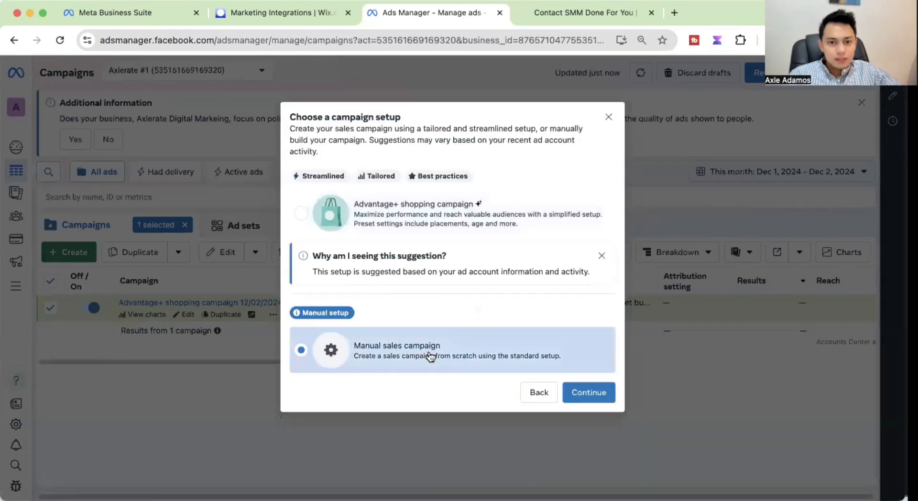
left_click(588, 393)
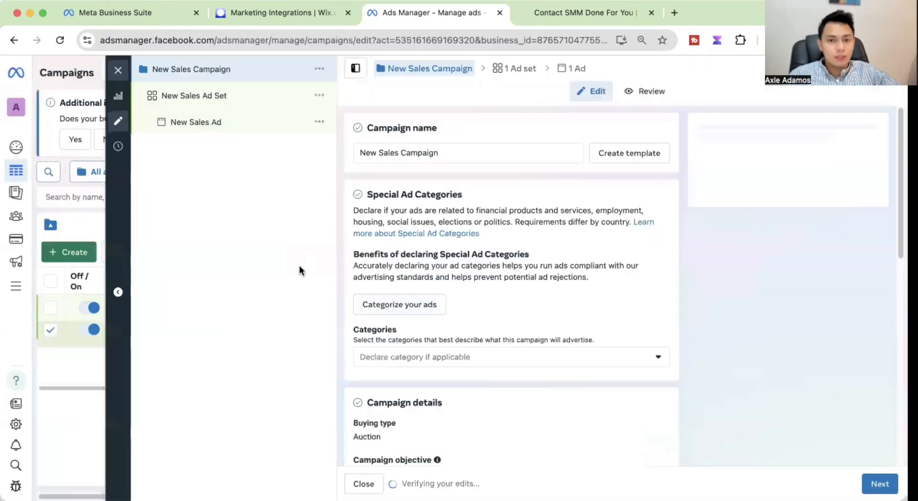
Step: Enable Advantage campaign budget for the new sales campaign and set a lifetime budget of ₱5,000
scroll(454, 293, "down", 10)
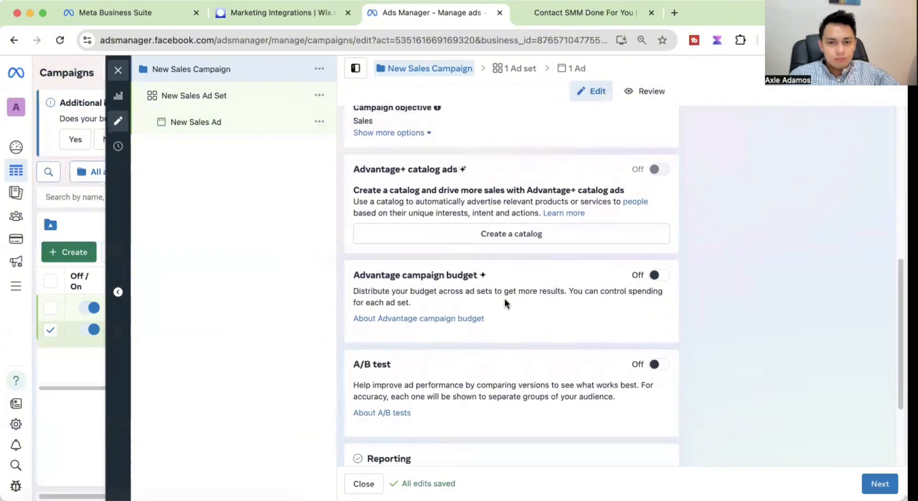
left_click(658, 169)
left_click(475, 253)
left_click(401, 295)
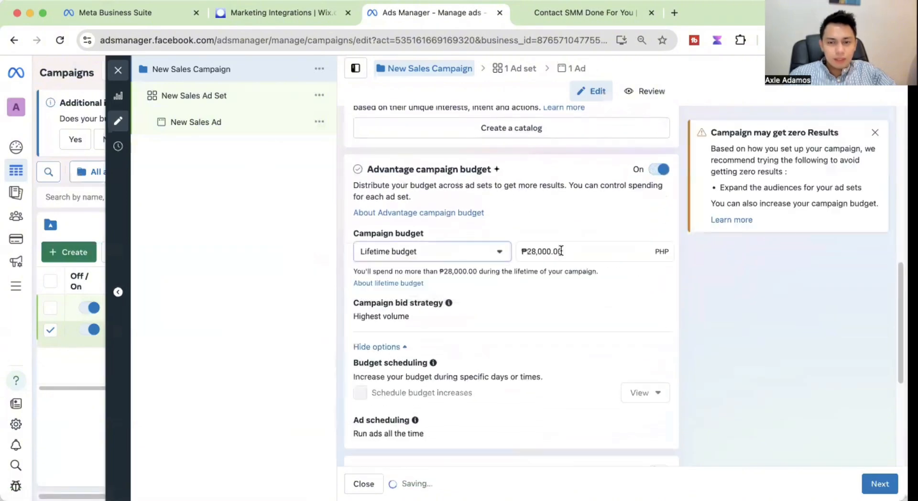
double_click(561, 251)
key("BackSpace")
type("5000")
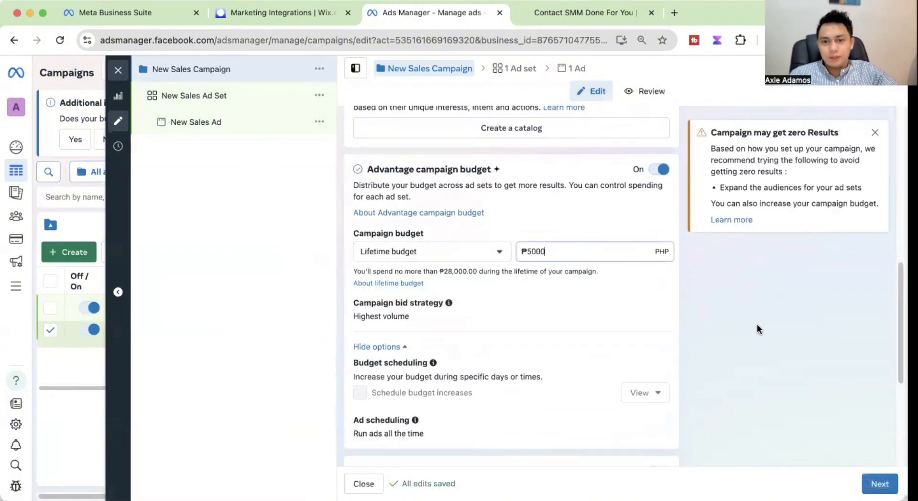
left_click(756, 328)
Step: Configure the ad set's conversion with Website as location, Axlerate Marketing Pixel #1 as dataset and Purchase as conversion event
scroll(678, 157, "down", 5)
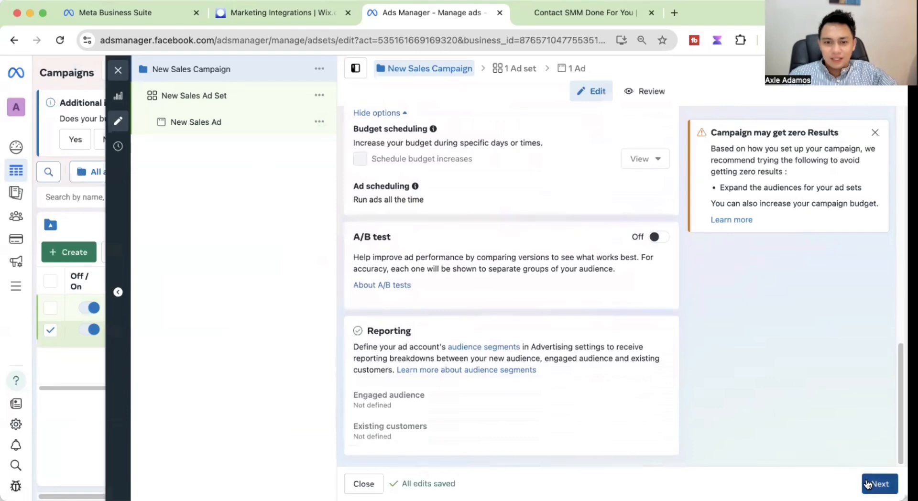
left_click(879, 483)
left_click(416, 268)
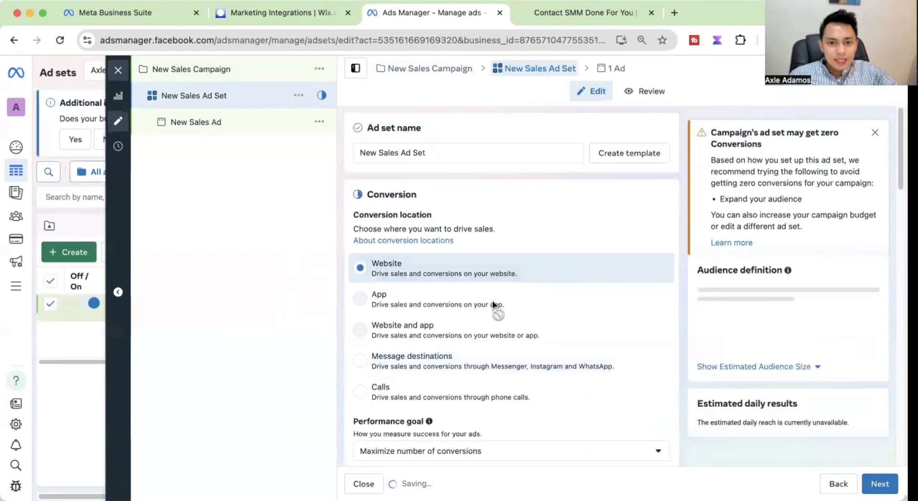
scroll(498, 298, "down", 2)
scroll(498, 298, "down", 4)
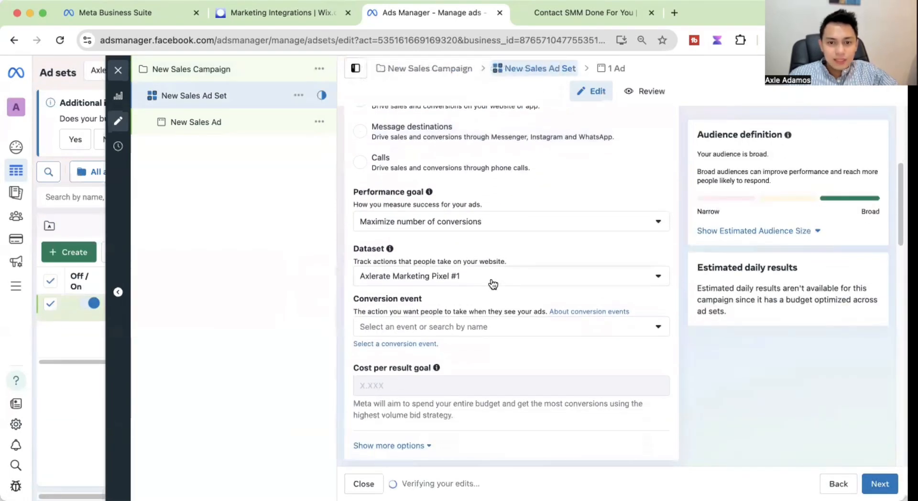
left_click(492, 284)
left_click(487, 280)
left_click(475, 325)
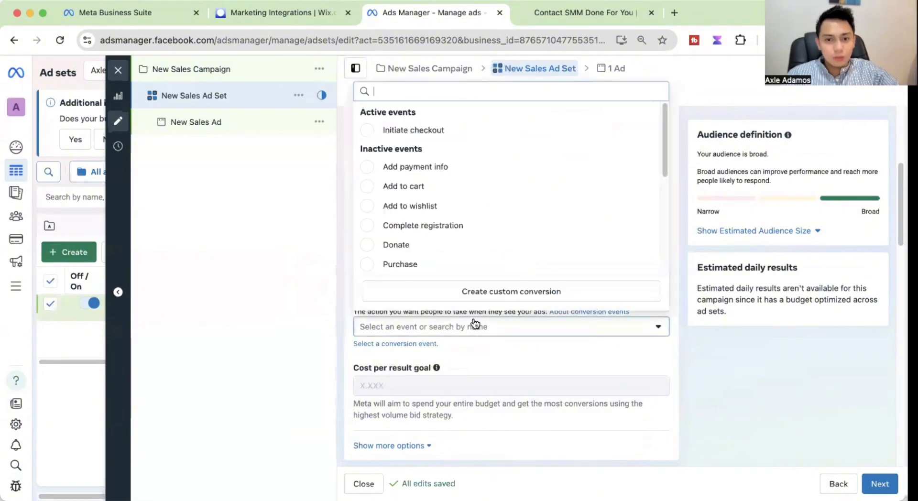
left_click(415, 262)
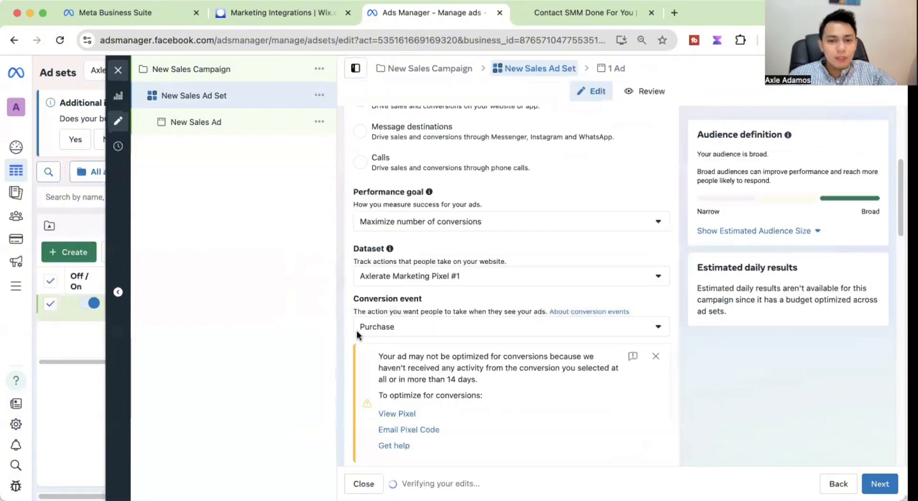
Step: Set the ad set's end date to December 10, 2024
scroll(479, 390, "down", 15)
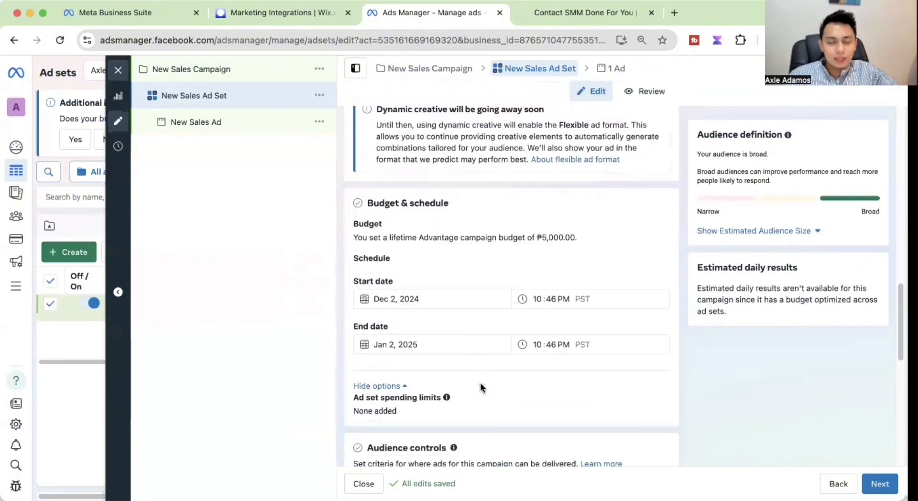
left_click(428, 215)
left_click(370, 242)
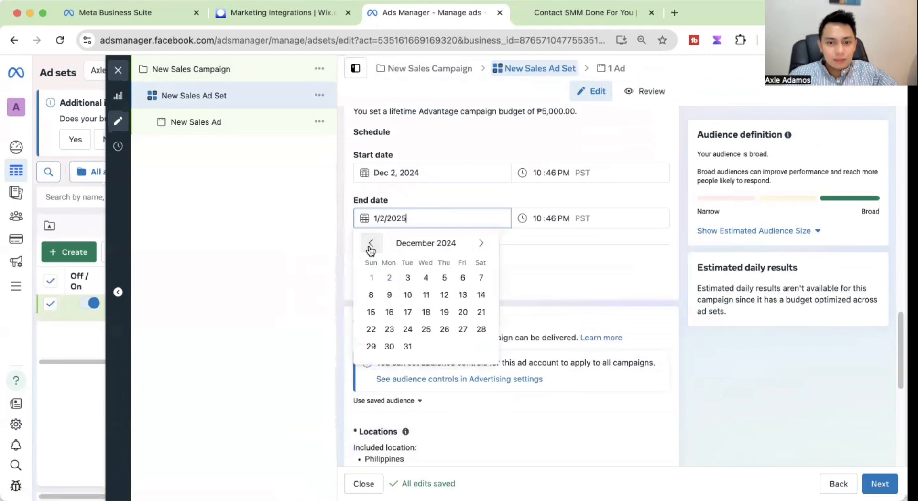
left_click(408, 300)
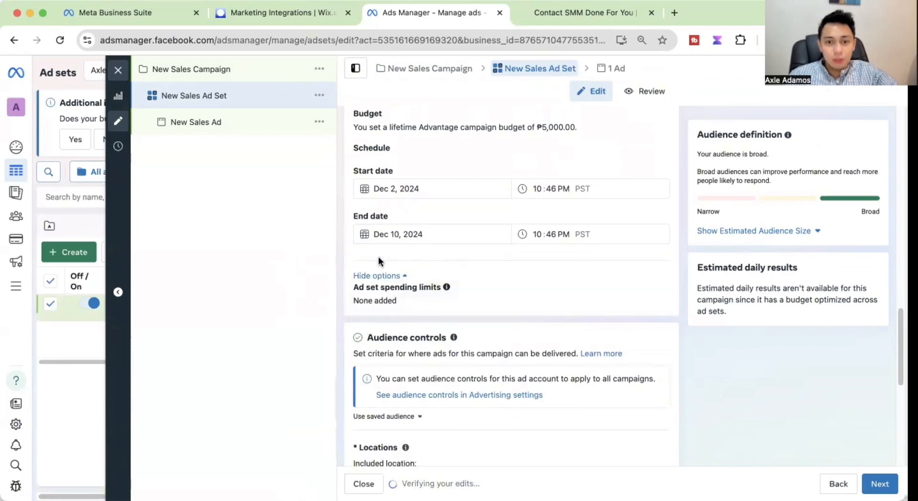
Step: Add the "Initiated Checkout (60 Days)" custom audience as an audience suggestion in the ad set's Advantage+ audience
scroll(389, 306, "down", 5)
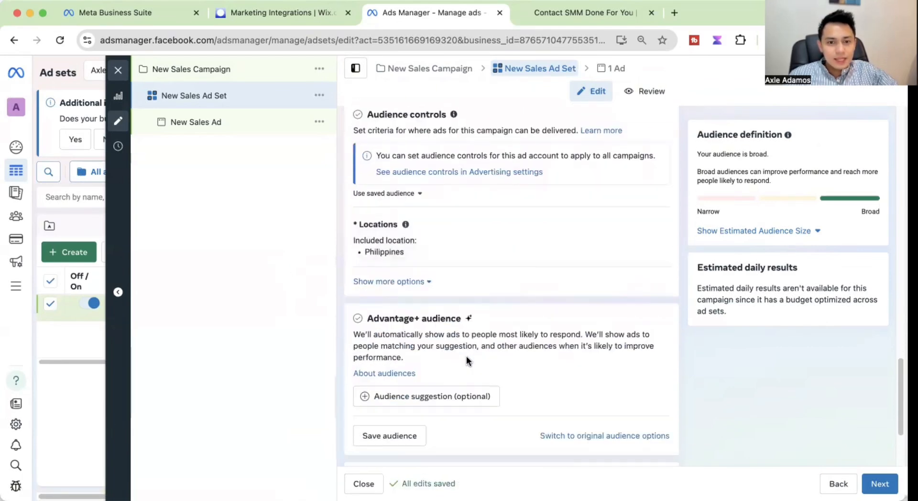
scroll(466, 356, "down", 3)
left_click(468, 340)
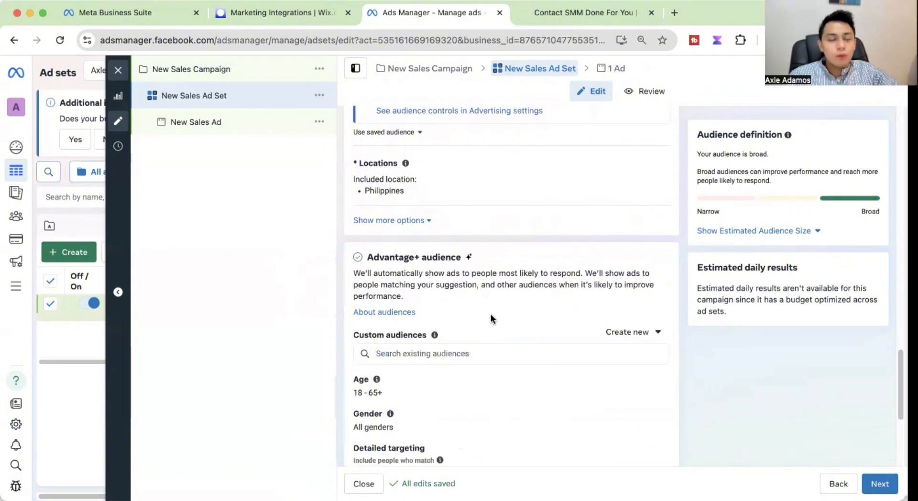
scroll(490, 318, "down", 1)
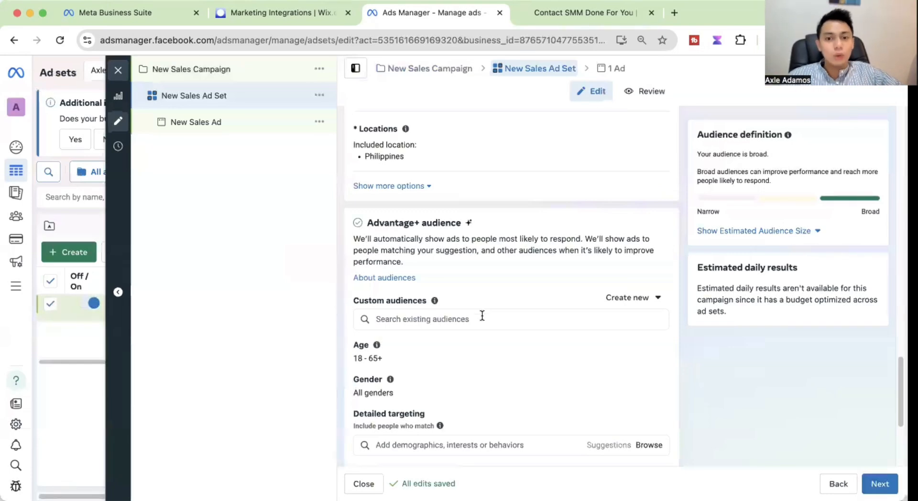
left_click(483, 319)
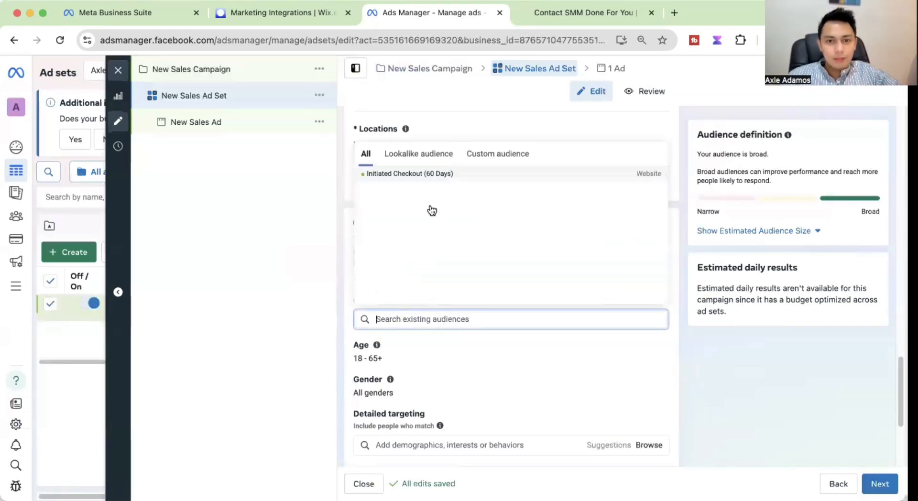
mouse_move(436, 176)
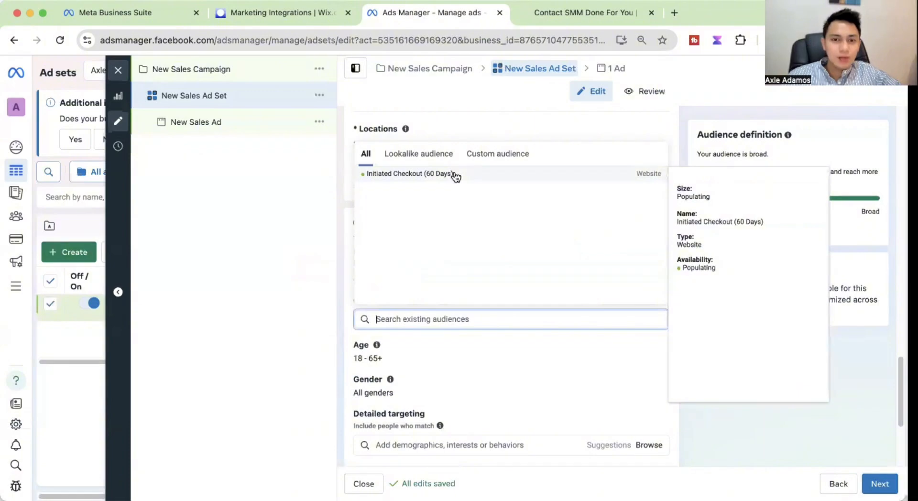
left_click(455, 176)
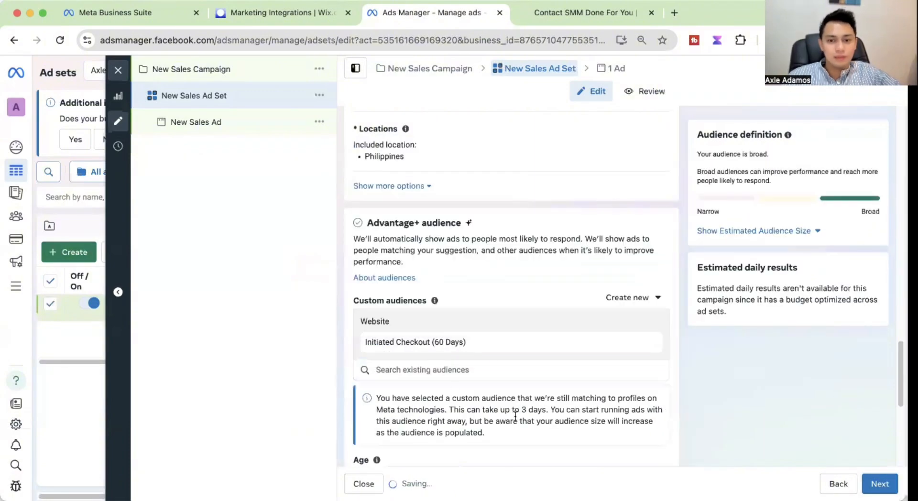
Step: Review the ad set's conversion settings, and check the website's route from the SMM Done For You packages to the inquiry form
scroll(490, 365, "up", 15)
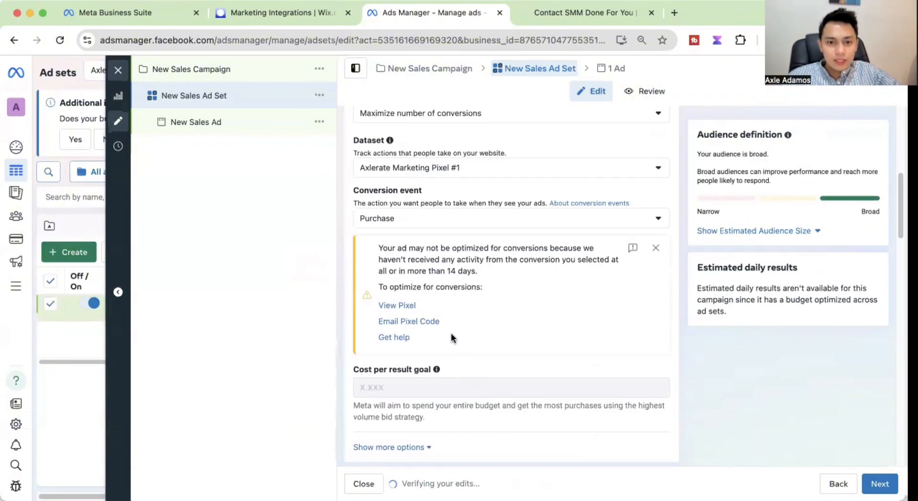
scroll(362, 340, "down", 1)
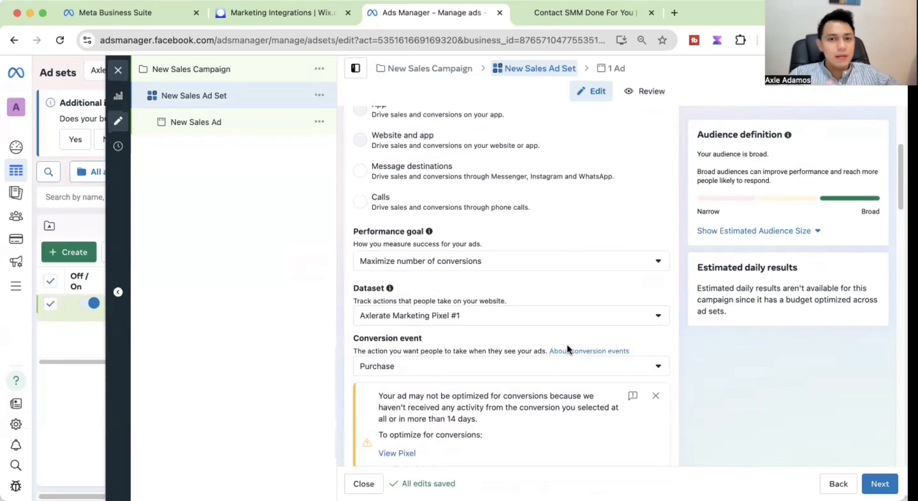
left_click(558, 19)
scroll(430, 190, "up", 8)
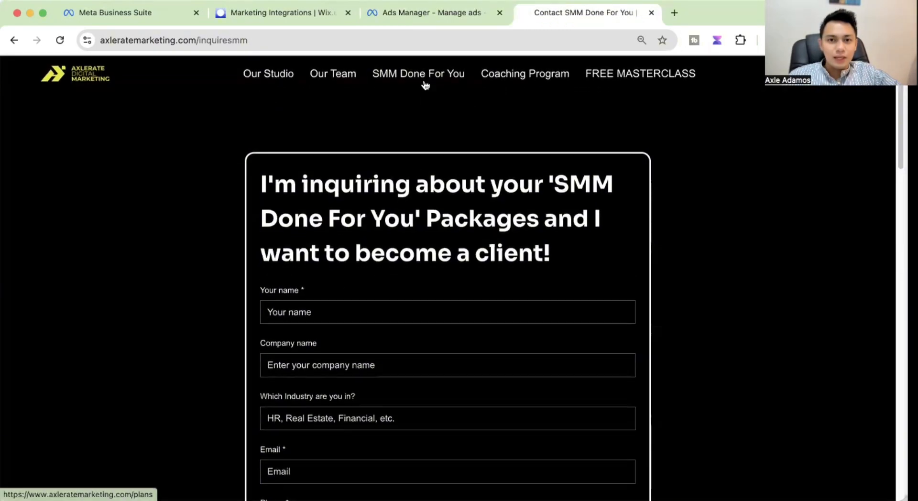
left_click(424, 79)
scroll(442, 281, "down", 10)
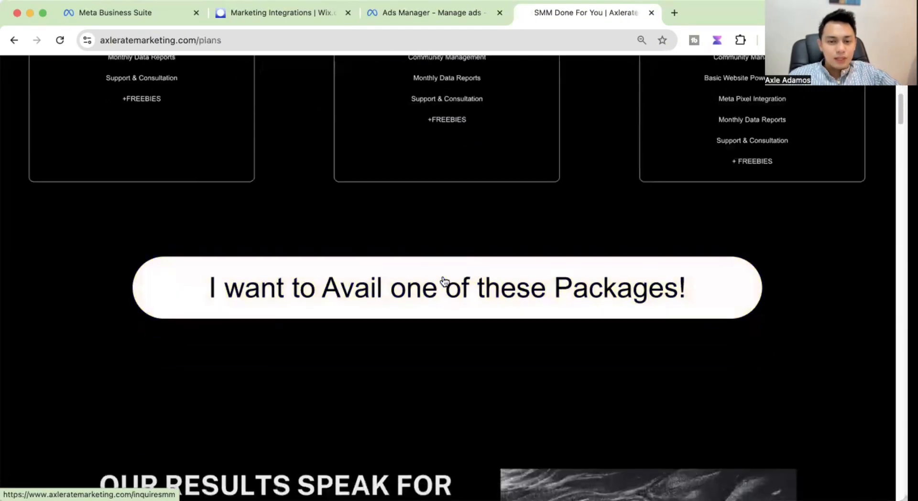
left_click(443, 281)
scroll(373, 307, "down", 10)
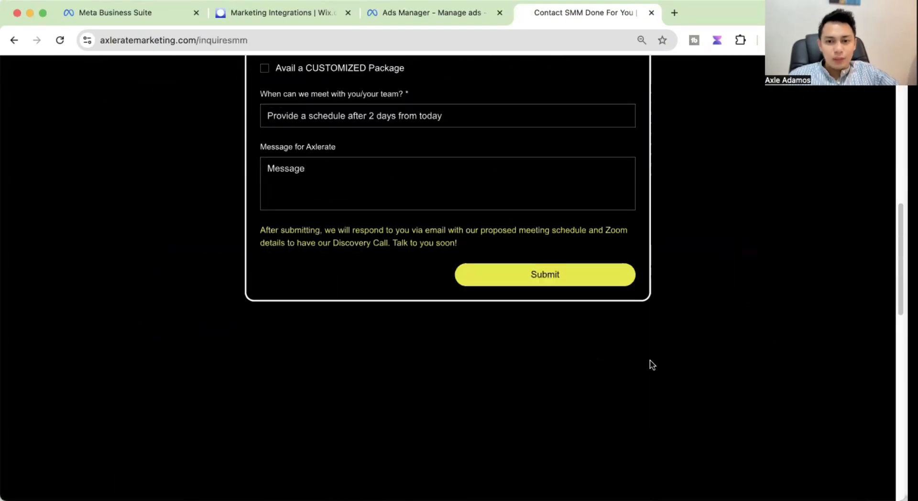
Step: Return to Ads Manager, continue to the New Sales Ad and select Axlerate Marketing as its Facebook Page
left_click(437, 7)
scroll(785, 386, "down", 15)
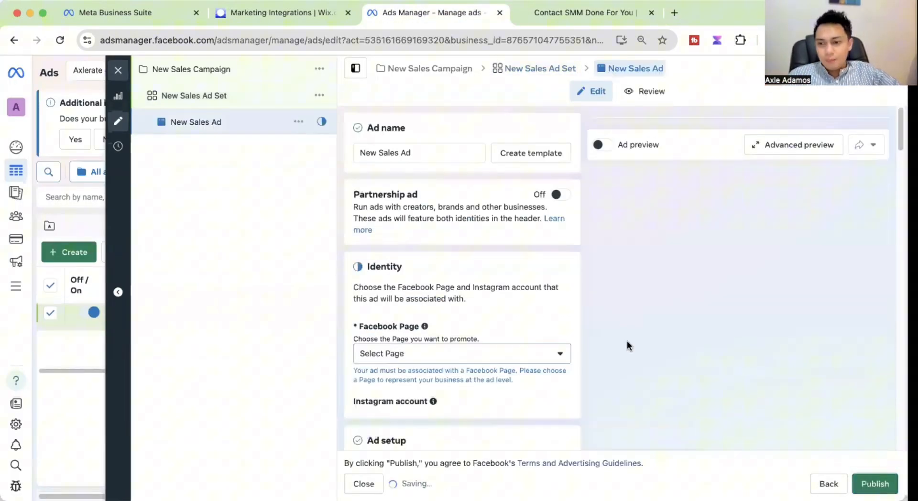
scroll(490, 324, "down", 5)
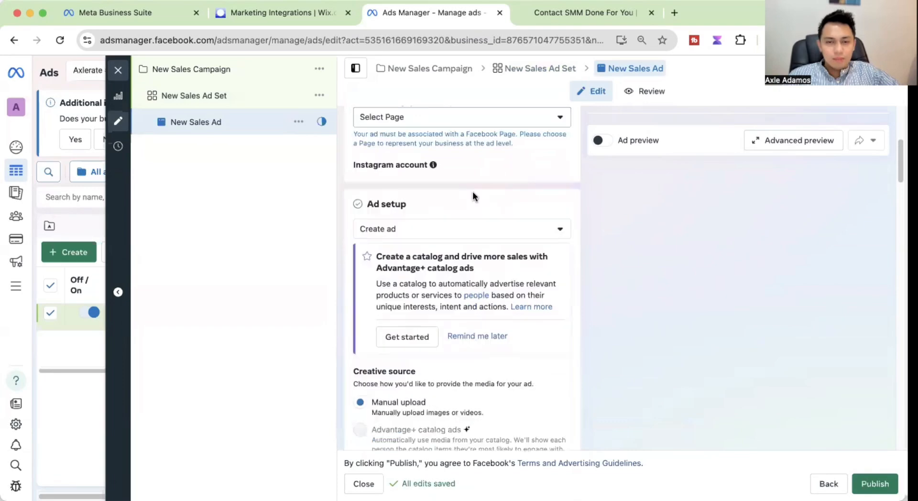
left_click(473, 189)
left_click(411, 342)
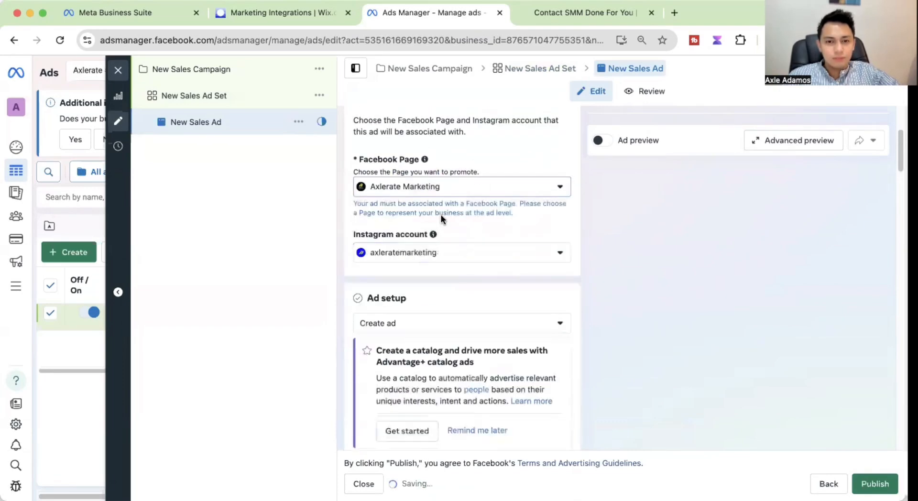
Step: Change the New Sales Ad's setup to use an existing post
scroll(439, 239, "down", 3)
left_click(420, 269)
left_click(410, 315)
scroll(631, 308, "down", 5)
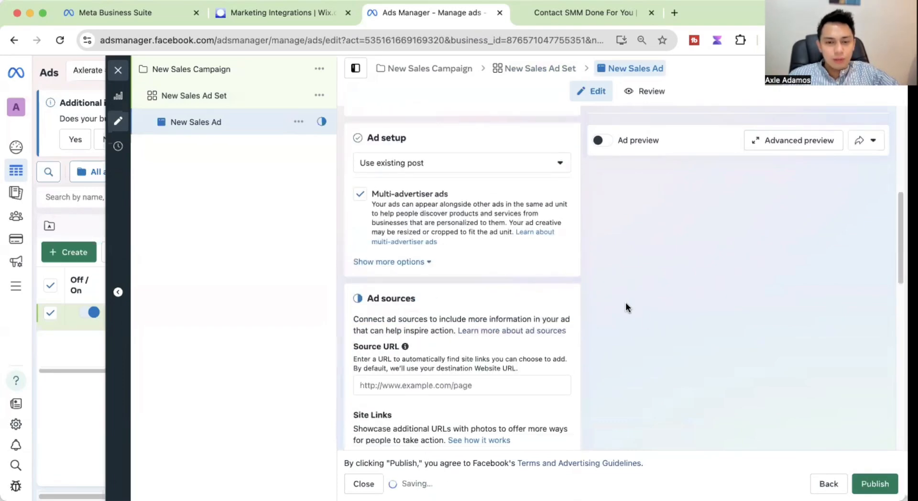